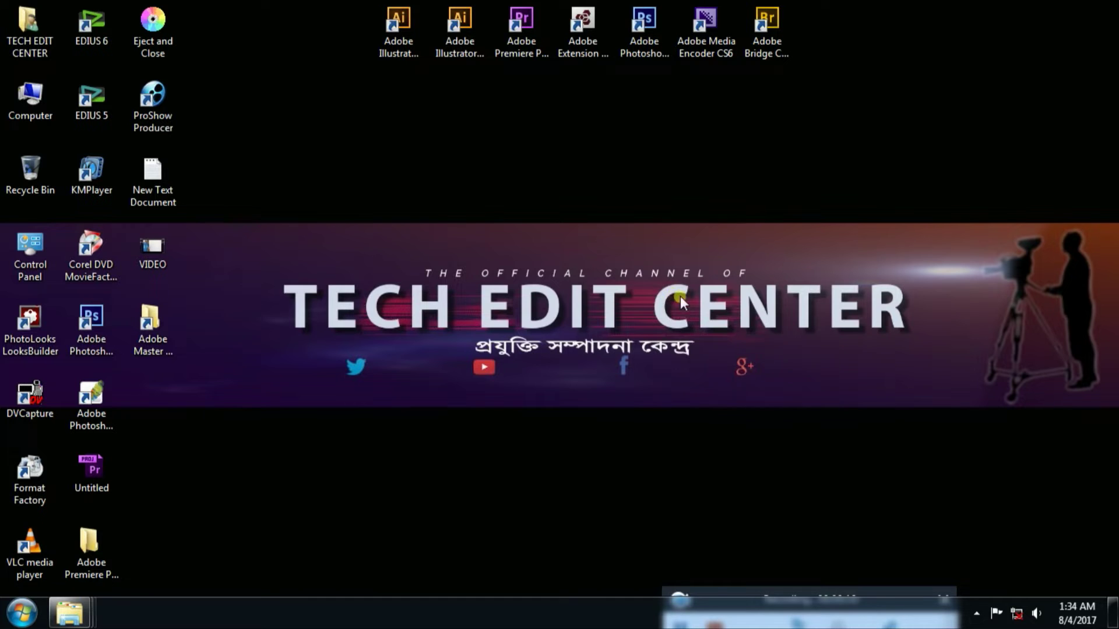
Step: Launch Adobe After Effects CS6 from the Adobe Master Collection CS6 folder in All Programs
{"action": "right_click", "coordinate": [663, 293]}
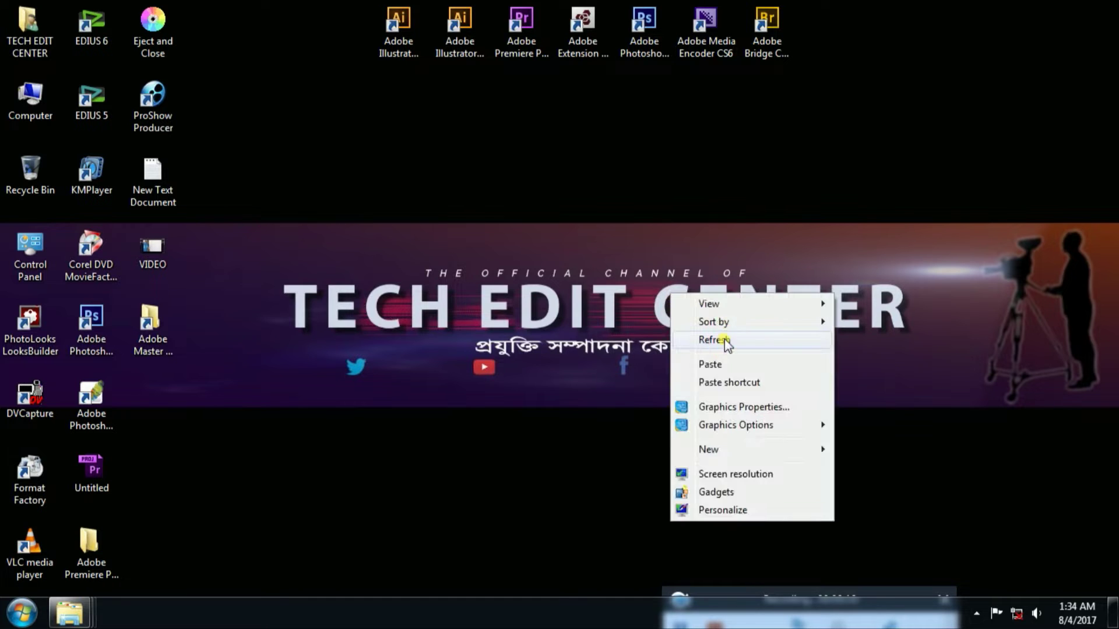
{"action": "left_click", "coordinate": [705, 340]}
{"action": "left_click", "coordinate": [22, 613]}
{"action": "left_click", "coordinate": [64, 535]}
{"action": "left_click", "coordinate": [91, 239]}
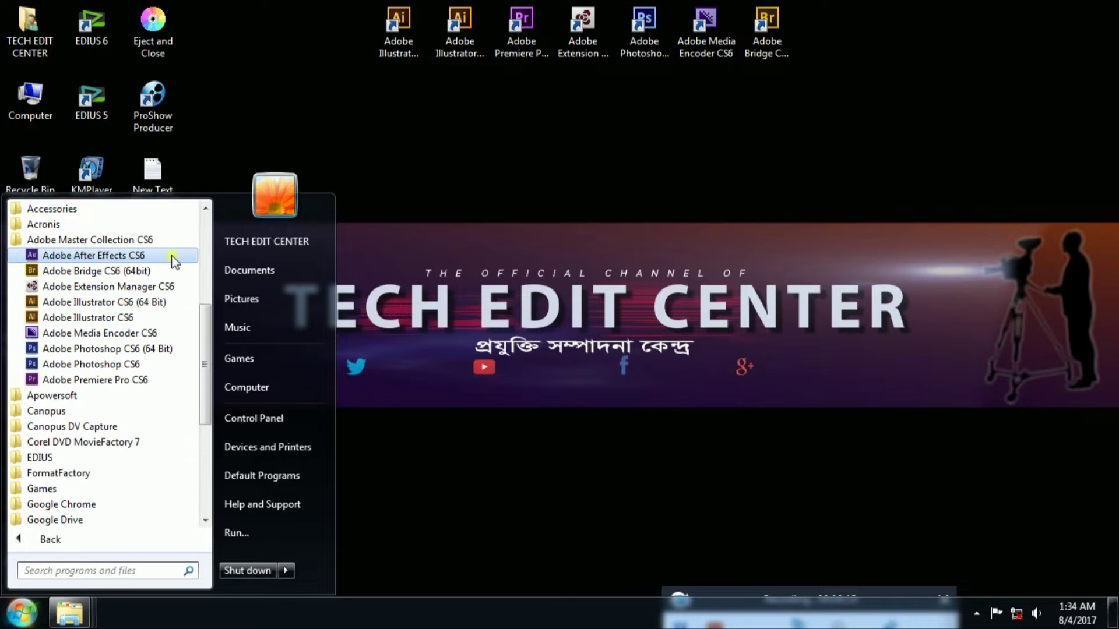
{"action": "left_click", "coordinate": [134, 258]}
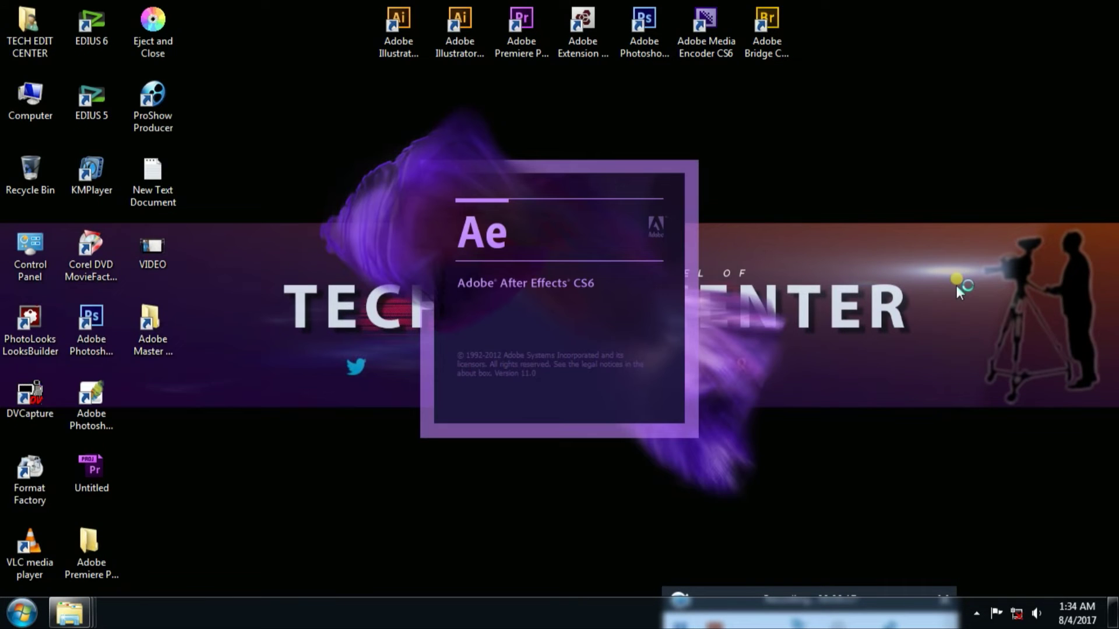
{"action": "right_click", "coordinate": [956, 279]}
{"action": "left_click", "coordinate": [1003, 327]}
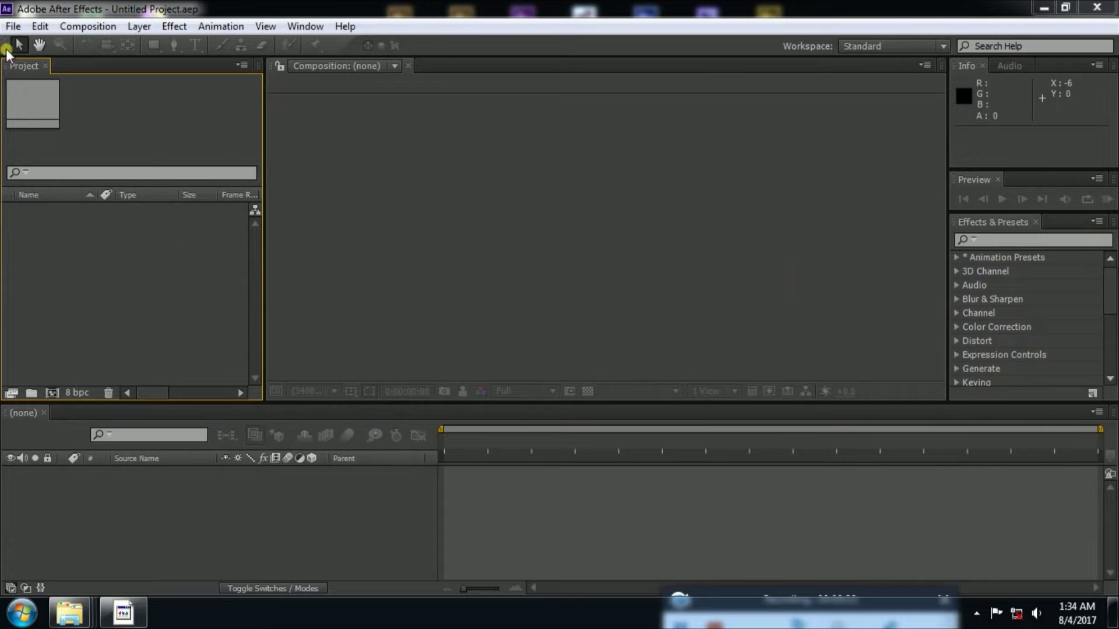
Step: Create Comp 1 as HDTV 1080 29.97 (1920×1080) with a 0;00;30;00 duration
{"action": "right_click", "coordinate": [65, 273]}
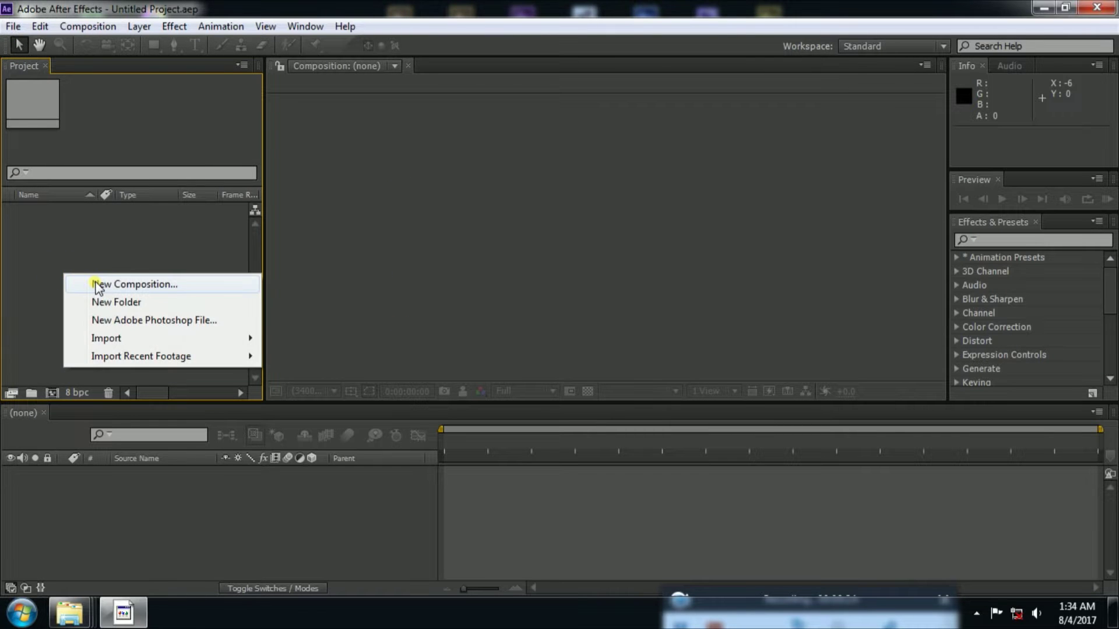
{"action": "left_click", "coordinate": [95, 283]}
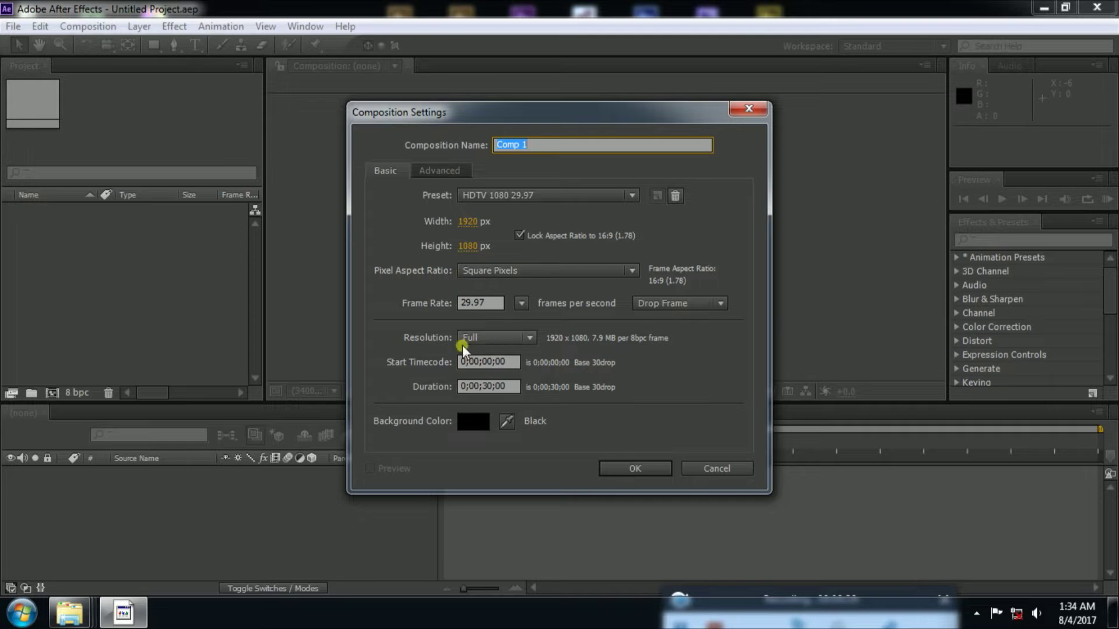
{"action": "double_click", "coordinate": [487, 389]}
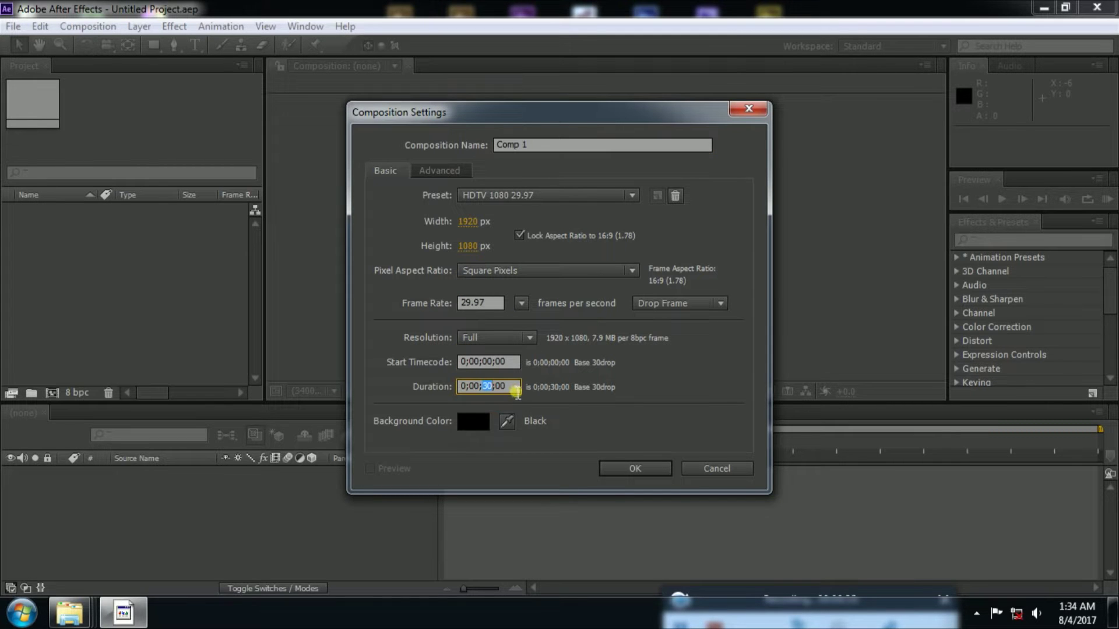
{"action": "left_click", "coordinate": [630, 465]}
{"action": "left_click", "coordinate": [119, 317]}
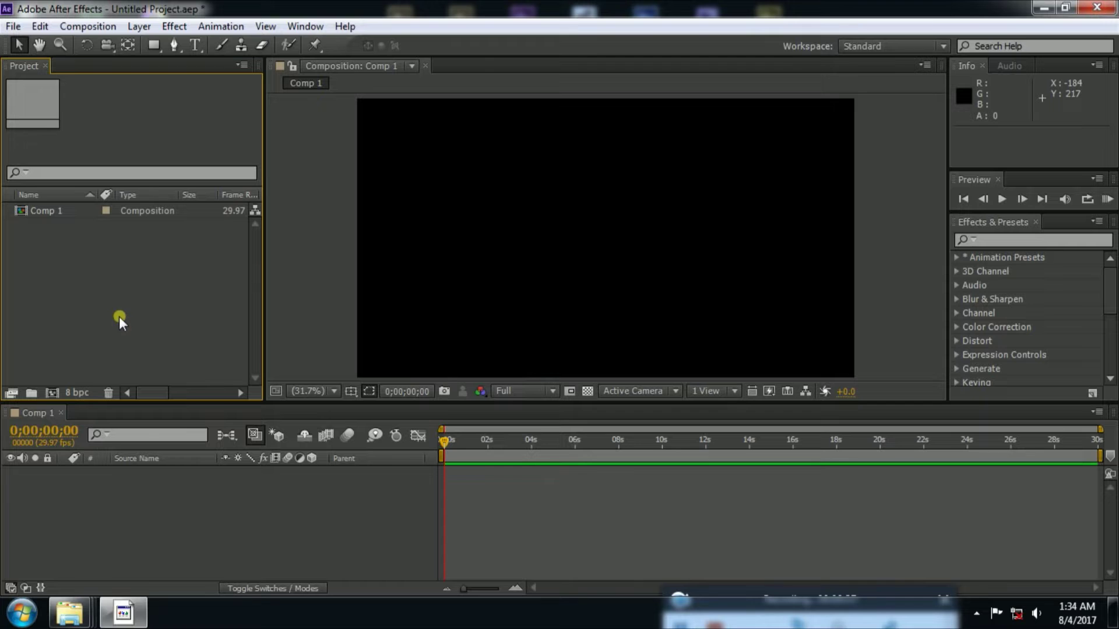
Step: Import VIDEO.mp4 from the desktop and drop it into Comp 1 as layer 1
{"action": "right_click", "coordinate": [444, 621]}
{"action": "left_click", "coordinate": [513, 547]}
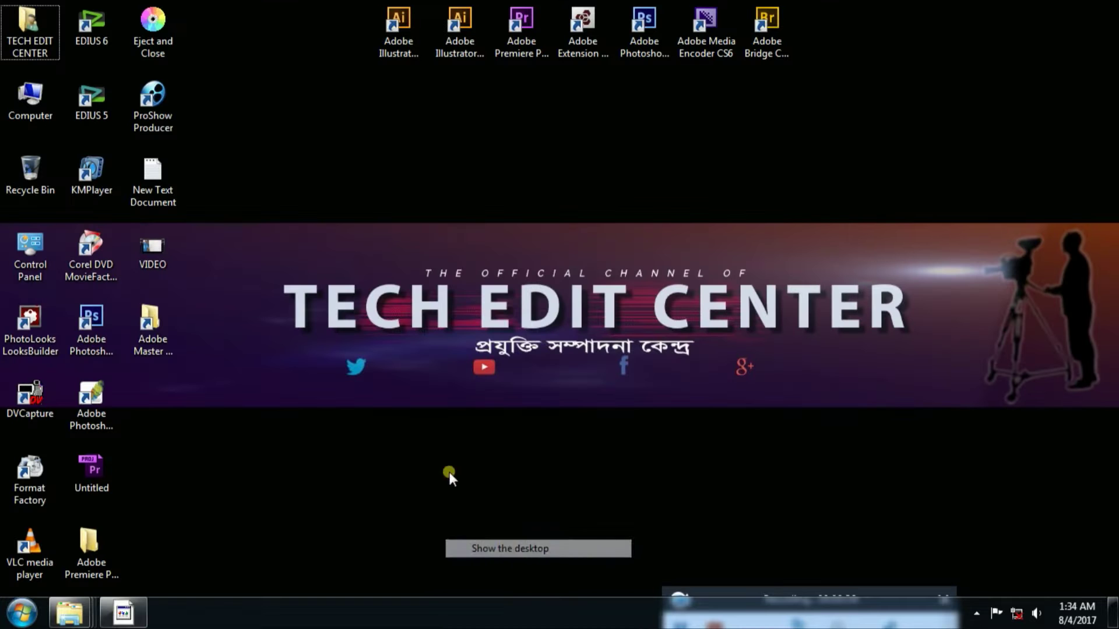
{"action": "left_click_drag", "start_coordinate": [133, 246], "coordinate": [109, 304]}
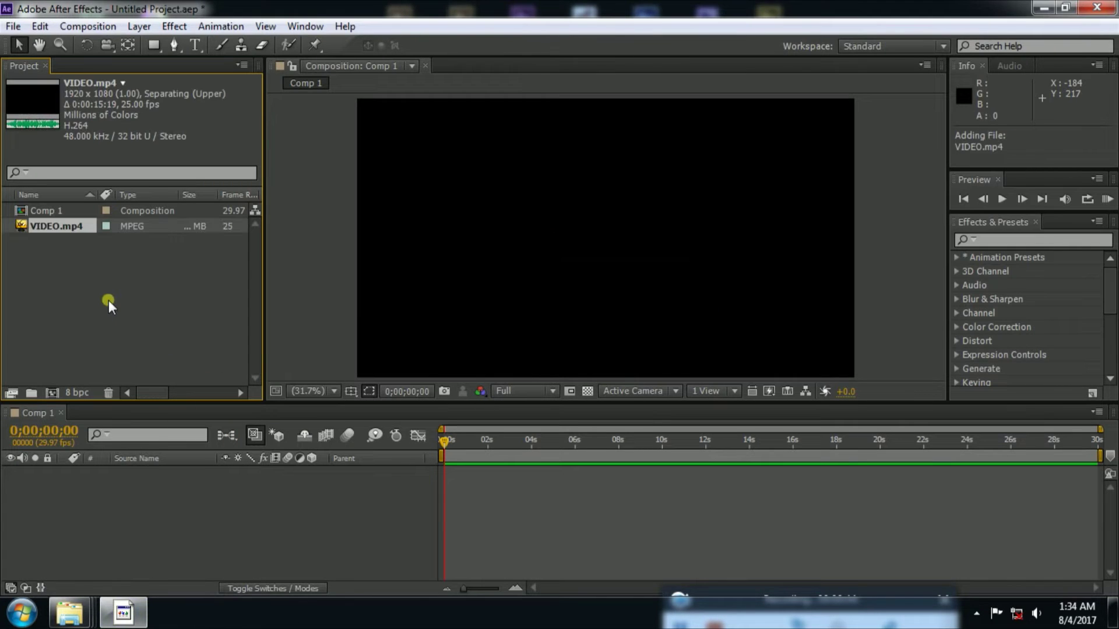
{"action": "mouse_move", "coordinate": [20, 225]}
{"action": "left_mouse_down"}
{"action": "mouse_move", "coordinate": [183, 512]}
{"action": "mouse_move", "coordinate": [137, 515]}
{"action": "left_mouse_up"}
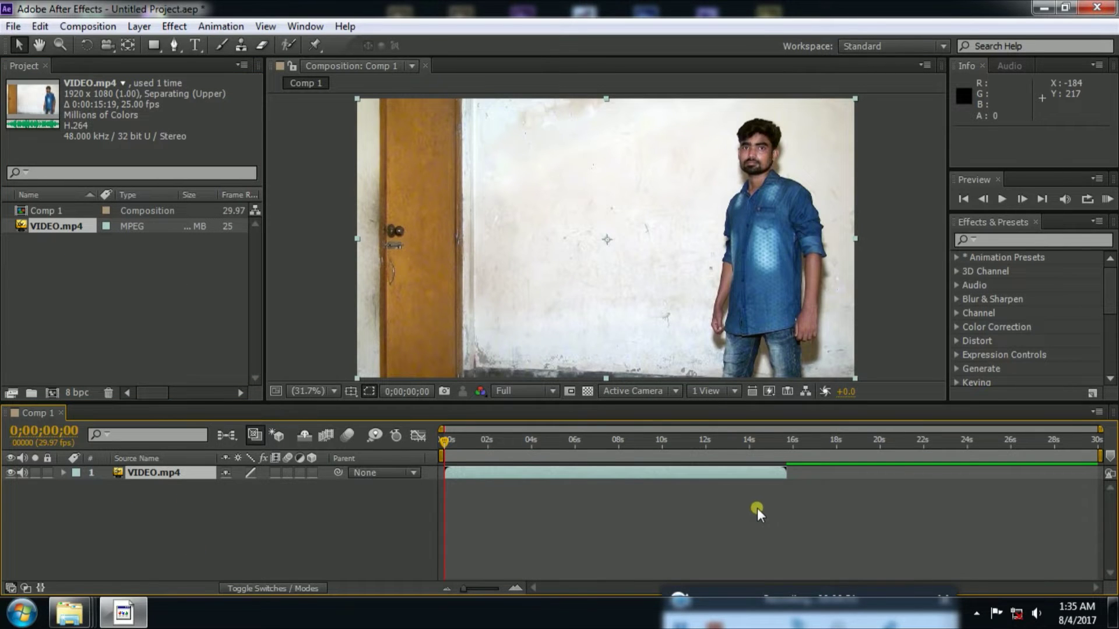
{"action": "left_click_drag", "start_coordinate": [450, 445], "coordinate": [677, 464]}
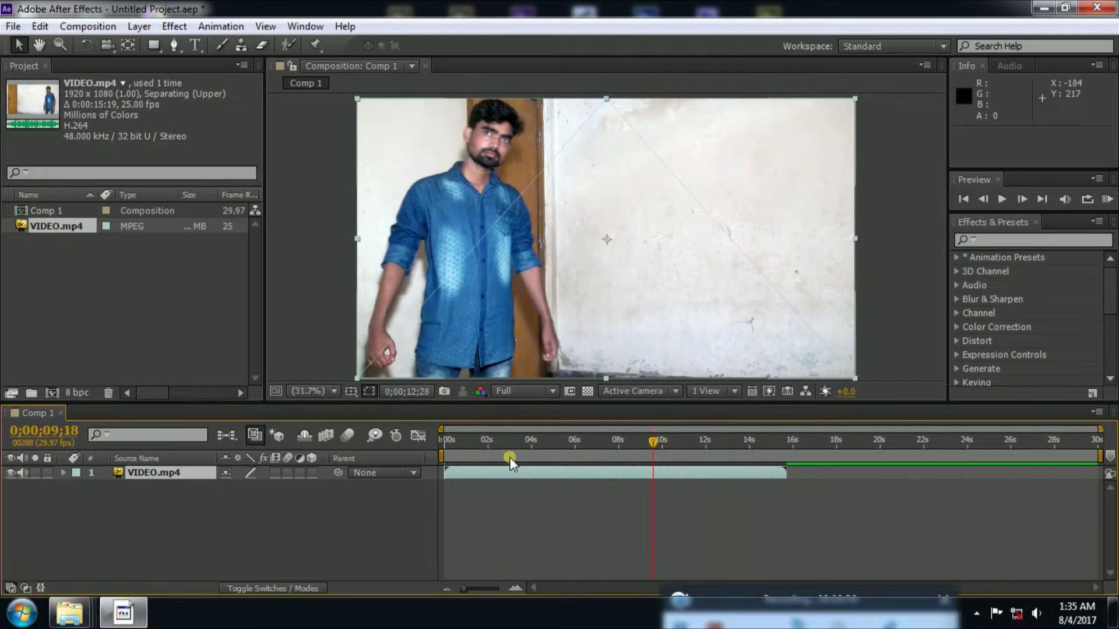
{"action": "left_click_drag", "start_coordinate": [510, 464], "coordinate": [763, 461]}
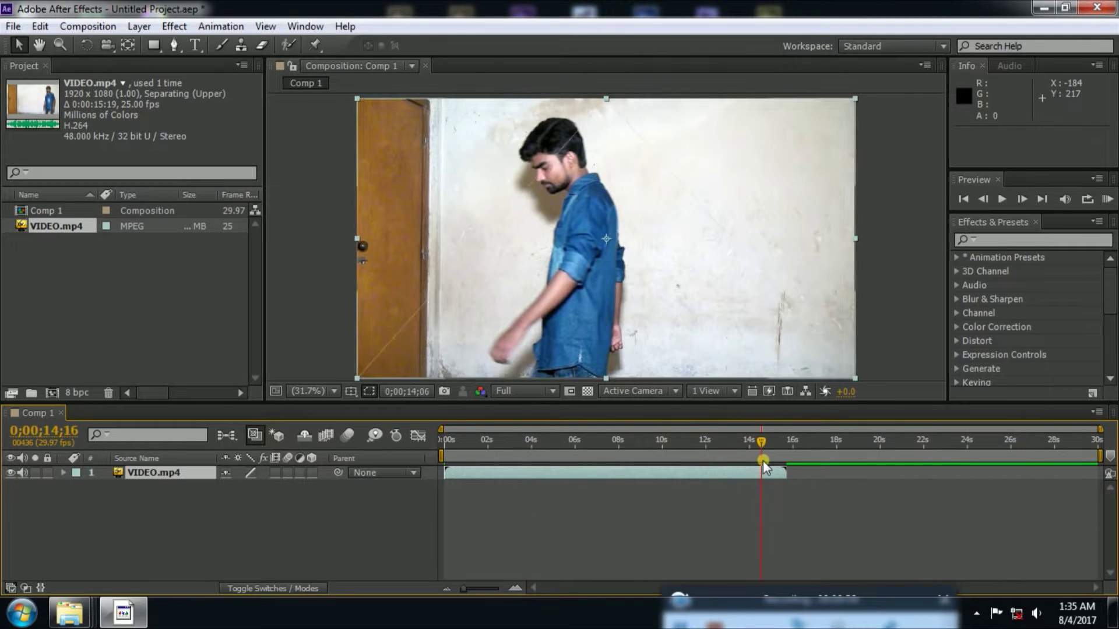
{"action": "left_click_drag", "start_coordinate": [764, 460], "coordinate": [446, 453]}
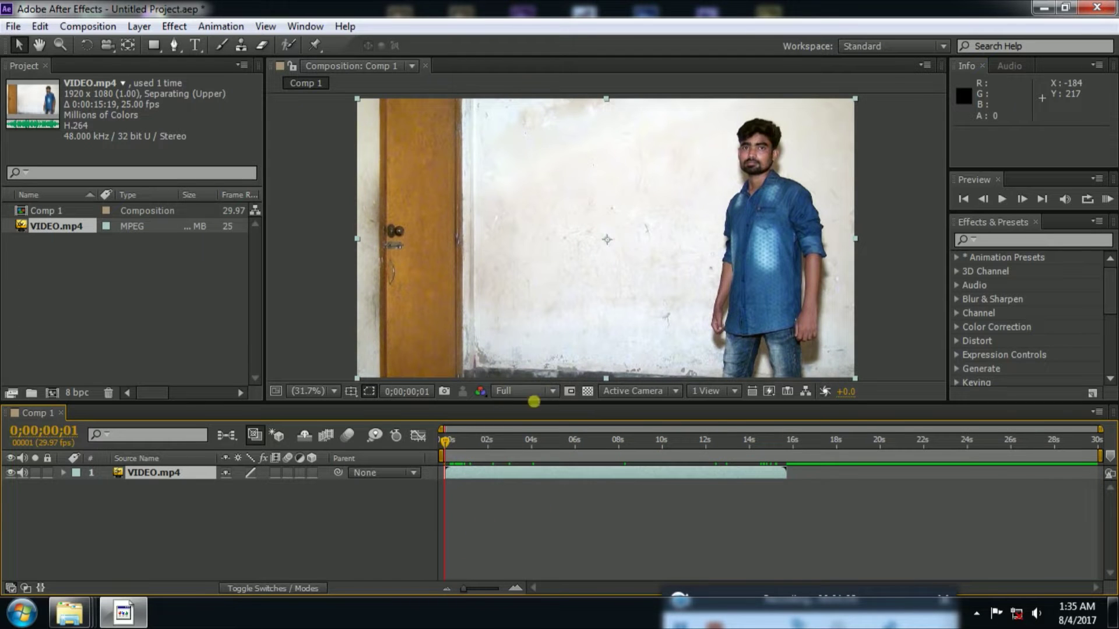
{"action": "key", "text": "space"}
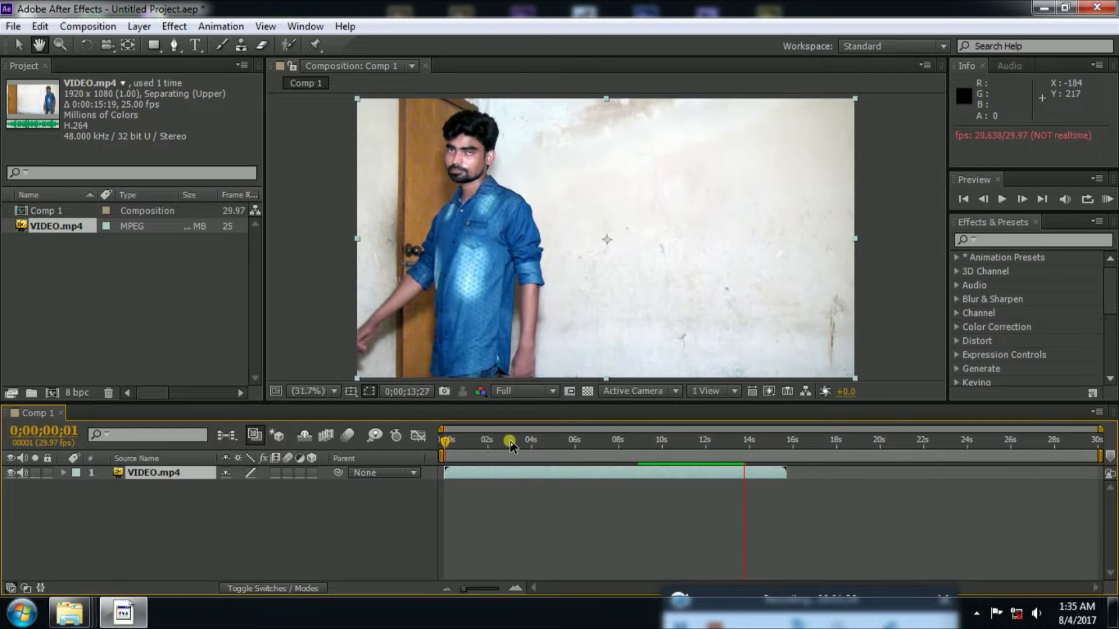
{"action": "left_click", "coordinate": [769, 445]}
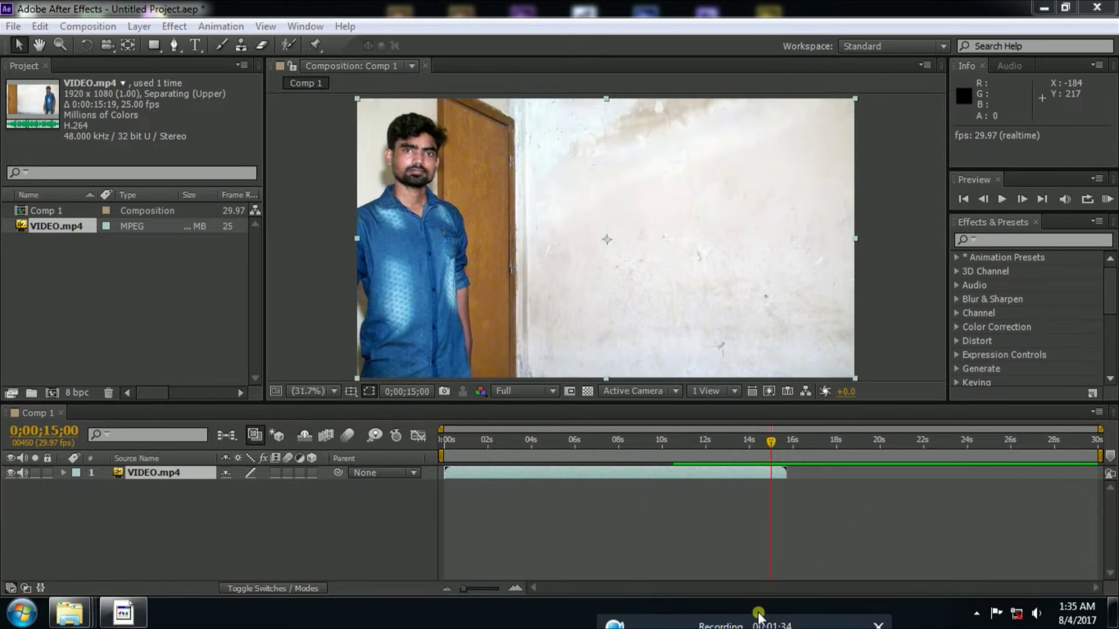
{"action": "left_click_drag", "start_coordinate": [803, 600], "coordinate": [832, 595]}
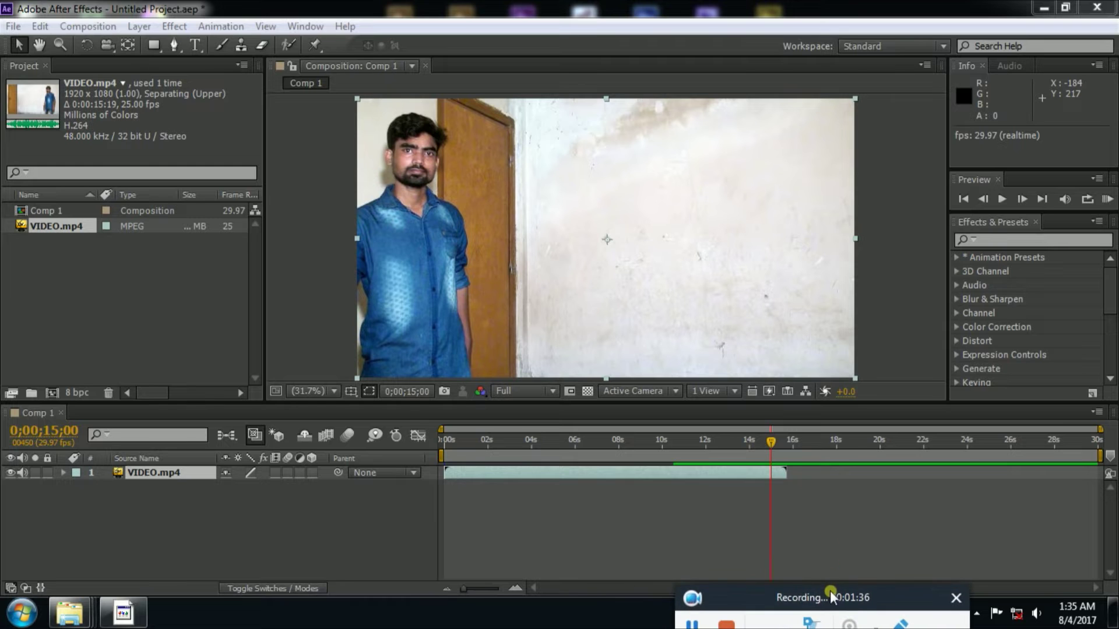
{"action": "left_click", "coordinate": [759, 502]}
{"action": "left_click_drag", "start_coordinate": [764, 452], "coordinate": [673, 451]}
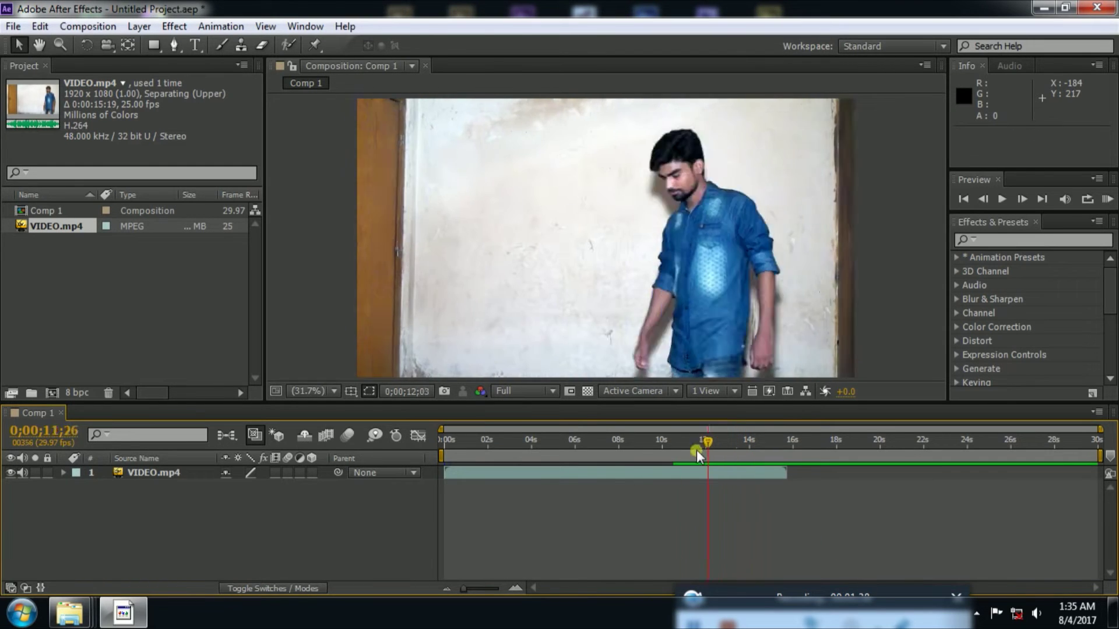
{"action": "left_click", "coordinate": [452, 443]}
Step: Preview to find frame 0;00;00;22 and split the VIDEO.mp4 layer there with Ctrl+Shift+D
{"action": "key", "text": "Home"}
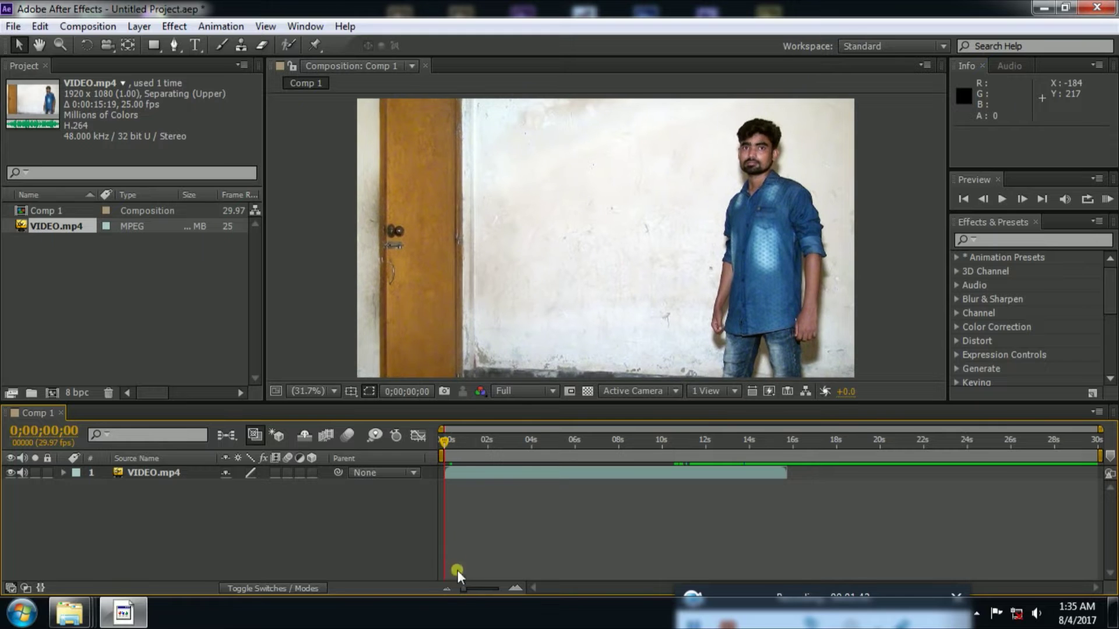
{"action": "left_click_drag", "start_coordinate": [464, 592], "coordinate": [490, 590]}
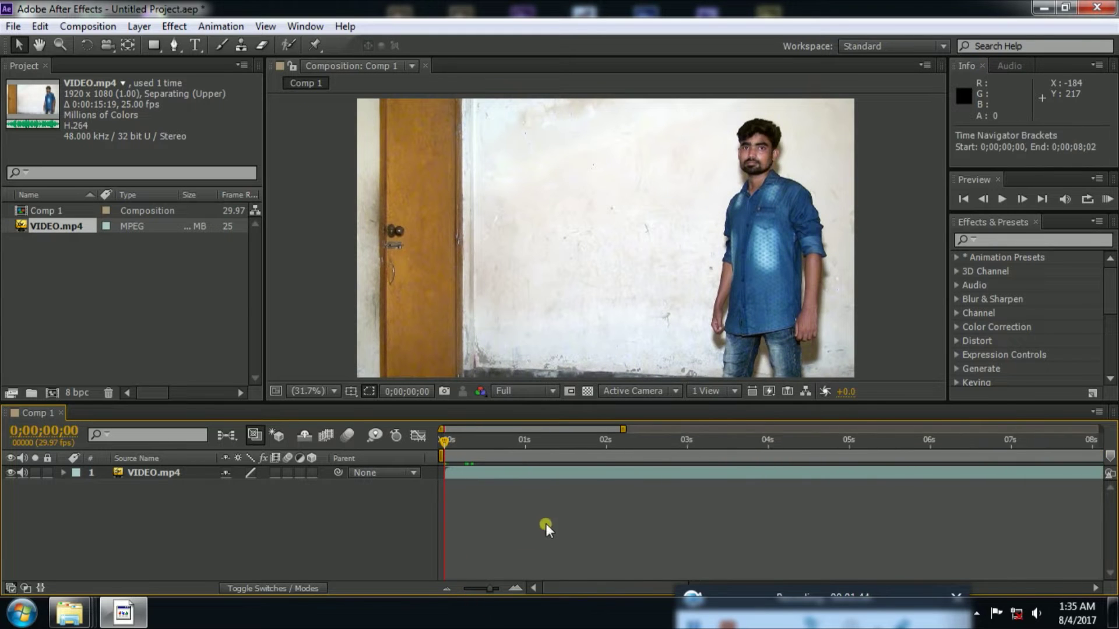
{"action": "key", "text": "space"}
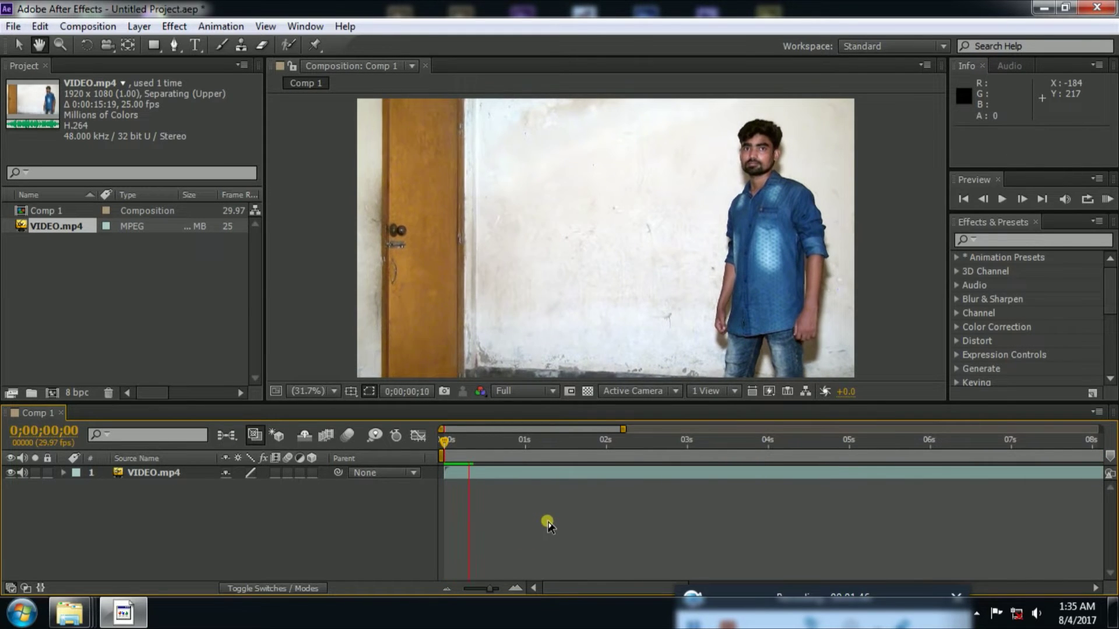
{"action": "left_click", "coordinate": [526, 477]}
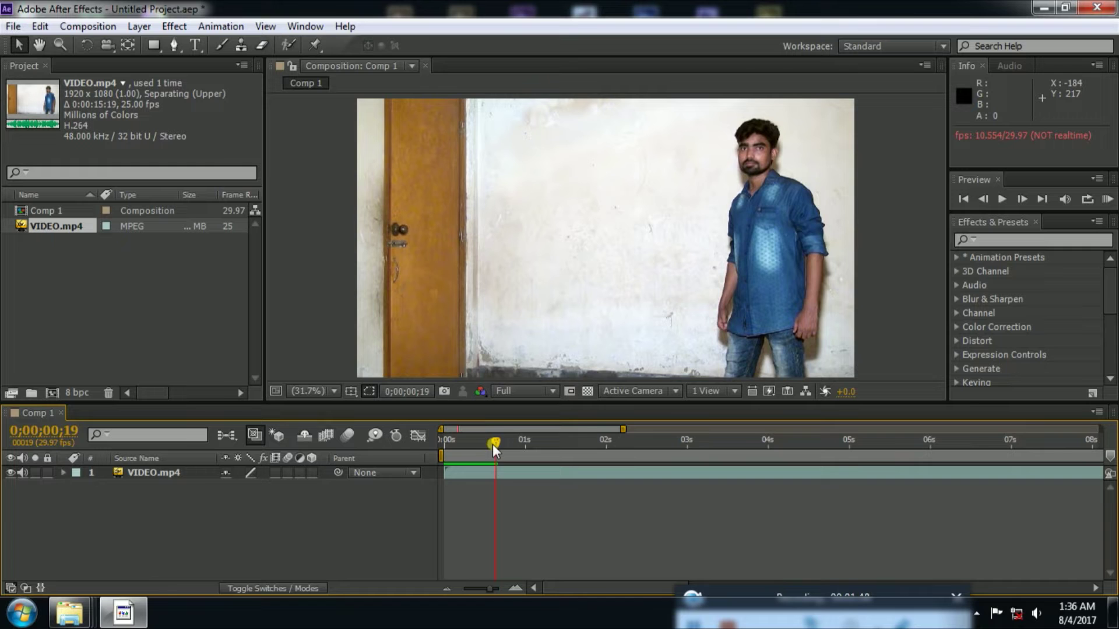
{"action": "mouse_move", "coordinate": [493, 444]}
{"action": "left_mouse_down"}
{"action": "mouse_move", "coordinate": [507, 450]}
{"action": "mouse_move", "coordinate": [499, 455]}
{"action": "mouse_move", "coordinate": [501, 446]}
{"action": "left_mouse_up"}
{"action": "left_click", "coordinate": [500, 478]}
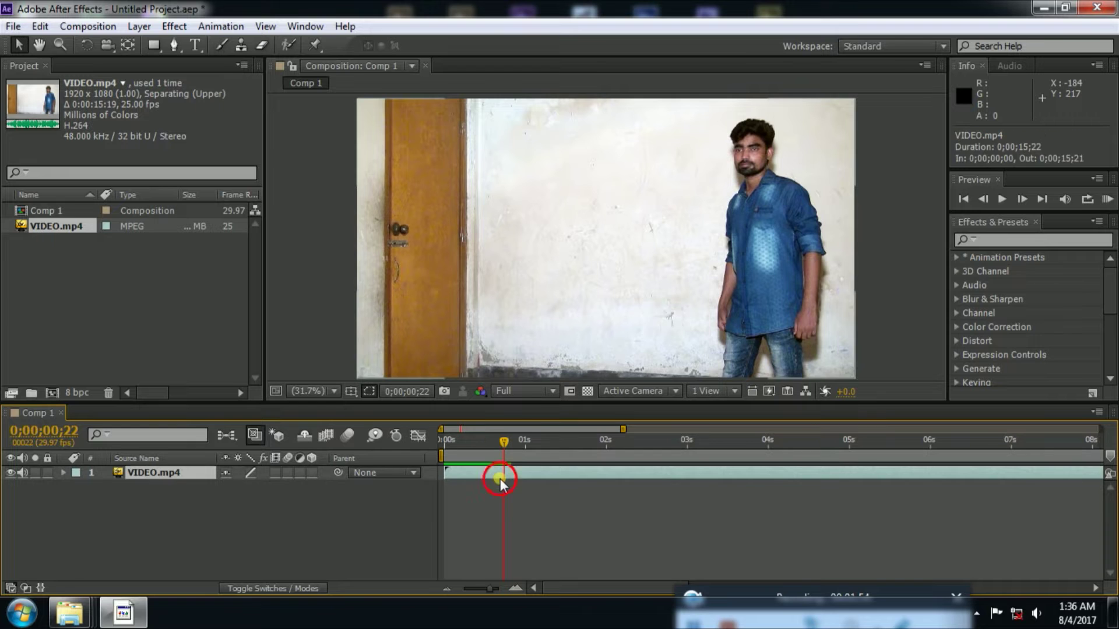
{"action": "key", "text": "ctrl+shift+d"}
{"action": "mouse_move", "coordinate": [507, 443]}
{"action": "left_mouse_down"}
{"action": "mouse_move", "coordinate": [530, 446]}
{"action": "mouse_move", "coordinate": [512, 478]}
{"action": "left_mouse_up"}
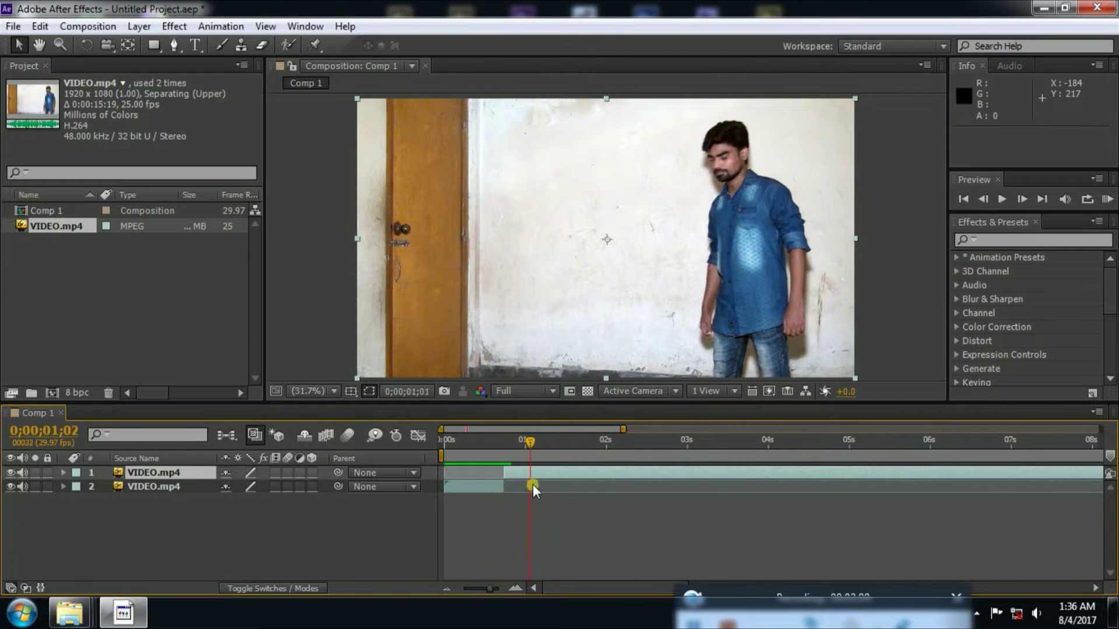
{"action": "left_click_drag", "start_coordinate": [512, 478], "coordinate": [857, 474]}
Step: Split the top layer at 0;00;05;00 and again at 0;00;06;09
{"action": "key", "text": "ctrl+shift+d"}
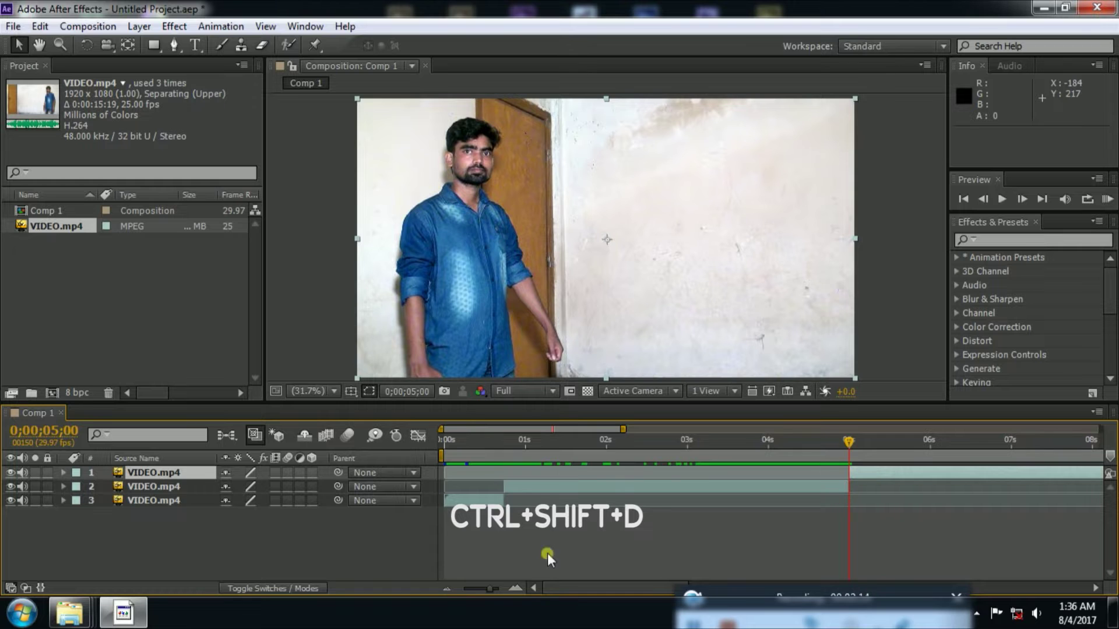
{"action": "left_click_drag", "start_coordinate": [492, 585], "coordinate": [479, 592]}
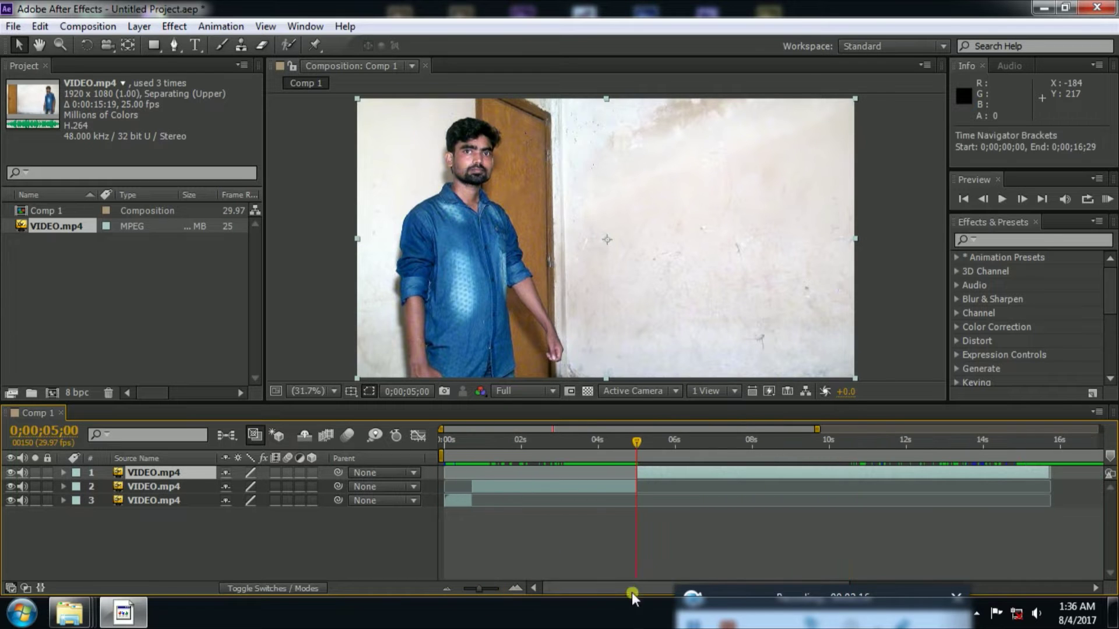
{"action": "left_click_drag", "start_coordinate": [632, 592], "coordinate": [674, 592]}
{"action": "left_click", "coordinate": [571, 442]}
{"action": "mouse_move", "coordinate": [571, 442]}
{"action": "left_mouse_down"}
{"action": "mouse_move", "coordinate": [624, 463]}
{"action": "mouse_move", "coordinate": [618, 471]}
{"action": "left_mouse_up"}
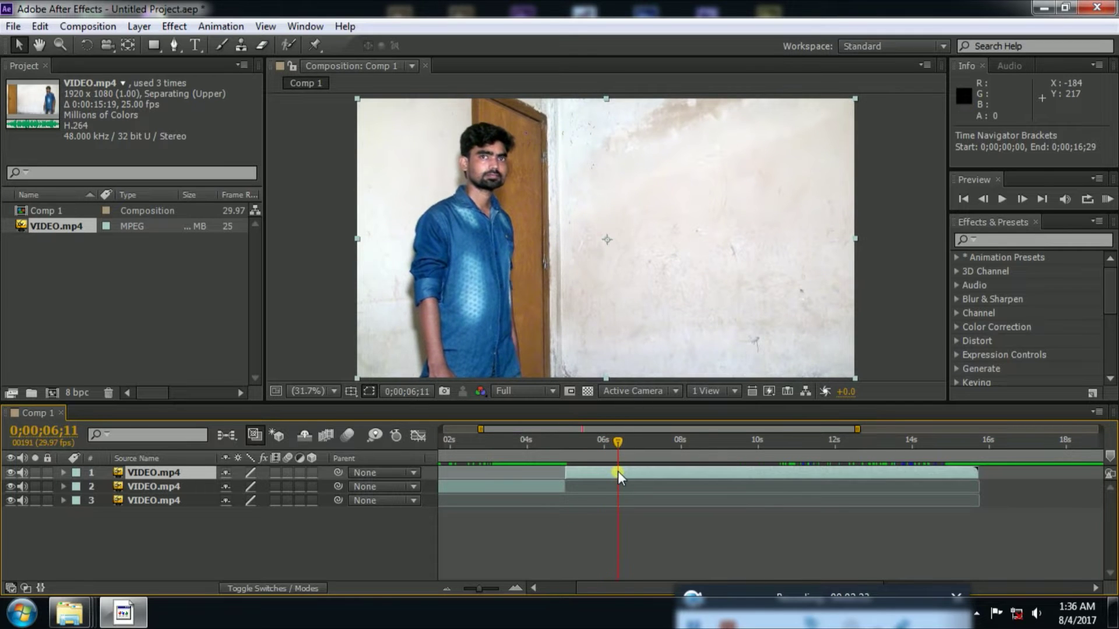
{"action": "mouse_move", "coordinate": [618, 470]}
{"action": "left_mouse_down"}
{"action": "mouse_move", "coordinate": [768, 461]}
{"action": "mouse_move", "coordinate": [757, 447]}
{"action": "left_mouse_up"}
{"action": "key", "text": "ctrl+shift+d"}
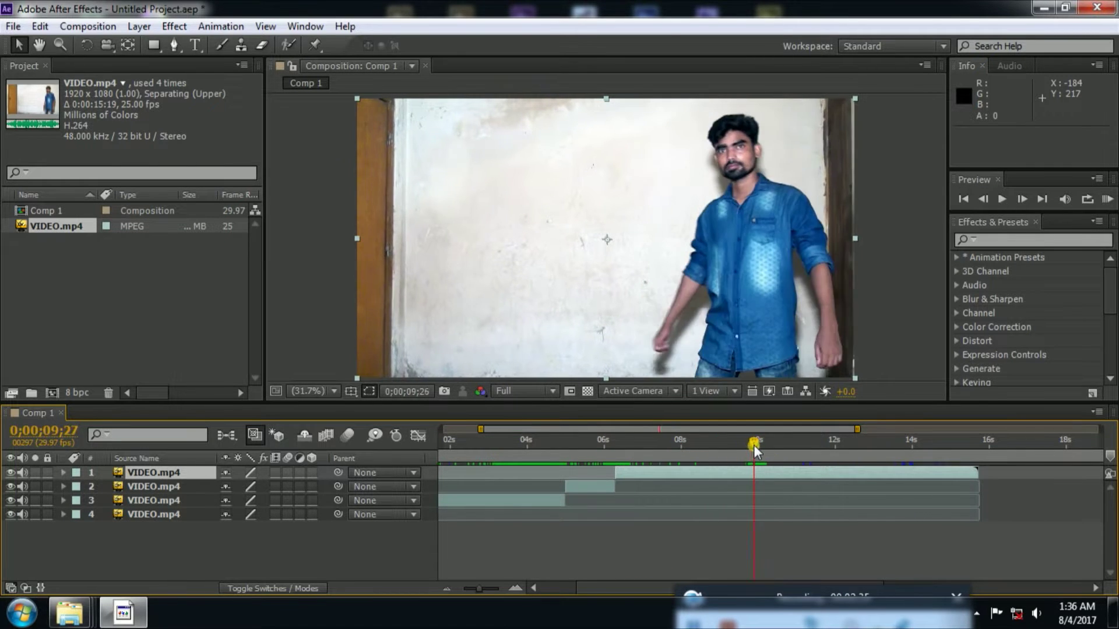
Step: Split at 10;04, 11;15 and 14;28, then enlarge the timeline to show all seven layers
{"action": "mouse_move", "coordinate": [757, 447]}
{"action": "left_mouse_down"}
{"action": "mouse_move", "coordinate": [820, 464]}
{"action": "mouse_move", "coordinate": [827, 474]}
{"action": "mouse_move", "coordinate": [817, 475]}
{"action": "left_mouse_up"}
{"action": "key", "text": "ctrl+shift+d"}
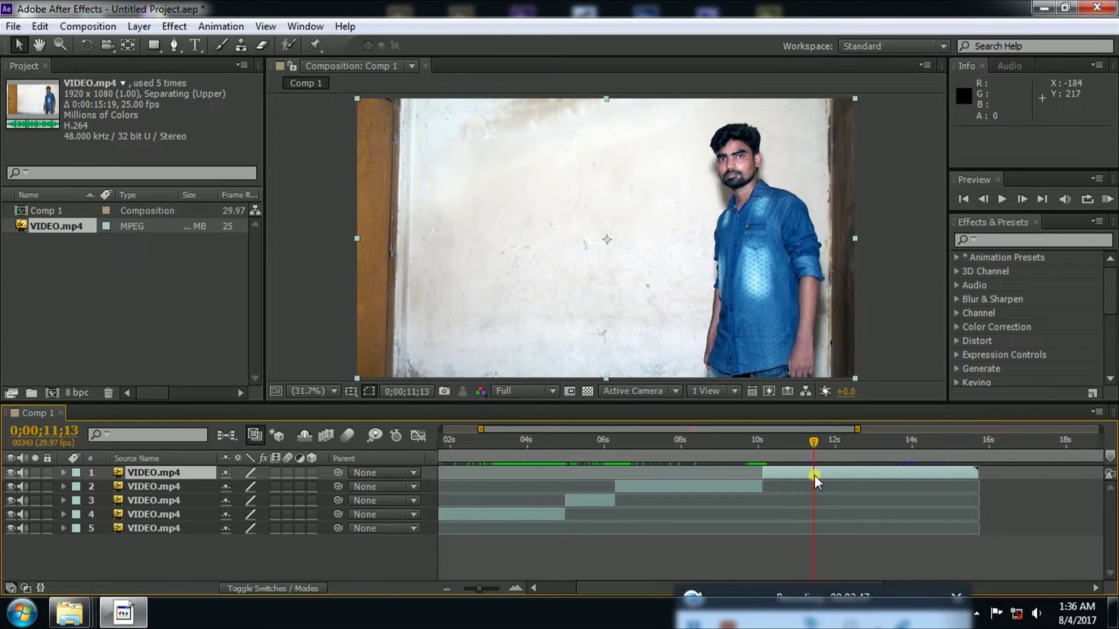
{"action": "key", "text": "ctrl+shift+d"}
{"action": "mouse_move", "coordinate": [834, 447]}
{"action": "left_mouse_down"}
{"action": "mouse_move", "coordinate": [956, 474]}
{"action": "mouse_move", "coordinate": [927, 439]}
{"action": "mouse_move", "coordinate": [949, 450]}
{"action": "mouse_move", "coordinate": [571, 473]}
{"action": "left_mouse_up"}
{"action": "key", "text": "ctrl+shift+d"}
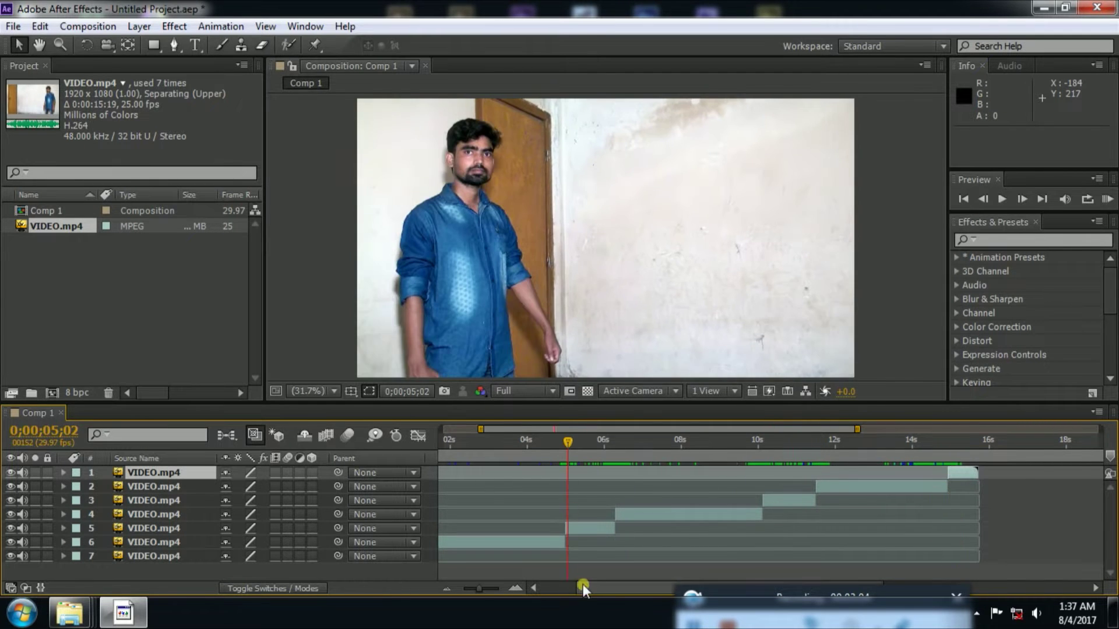
{"action": "left_click_drag", "start_coordinate": [583, 584], "coordinate": [546, 583]}
{"action": "left_click_drag", "start_coordinate": [479, 587], "coordinate": [472, 587]}
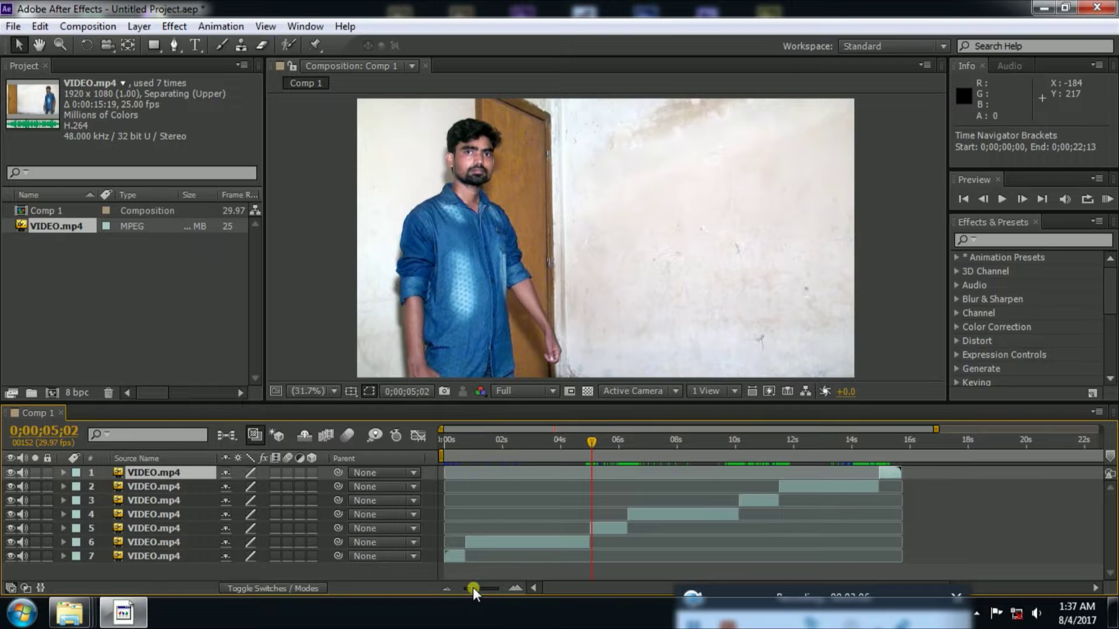
{"action": "mouse_move", "coordinate": [504, 406]}
{"action": "left_mouse_down"}
{"action": "mouse_move", "coordinate": [516, 386]}
{"action": "mouse_move", "coordinate": [478, 438]}
{"action": "mouse_move", "coordinate": [487, 525]}
{"action": "left_mouse_up"}
Step: Rename layer 6 to SPEED 1
{"action": "left_click", "coordinate": [487, 516]}
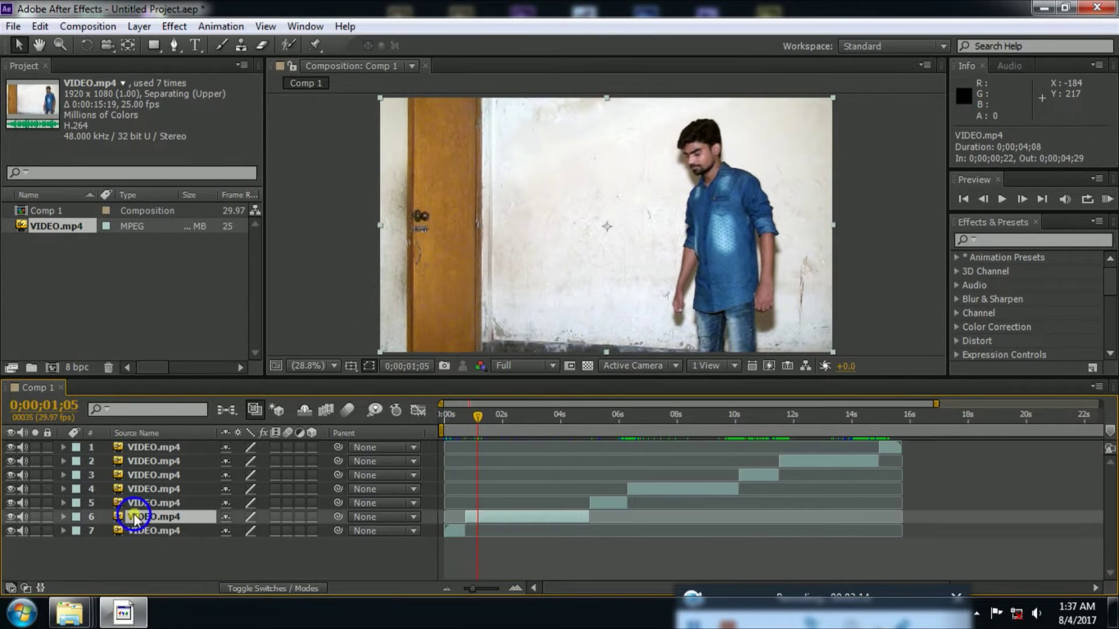
{"action": "right_click", "coordinate": [134, 519]}
{"action": "mouse_move", "coordinate": [268, 83]}
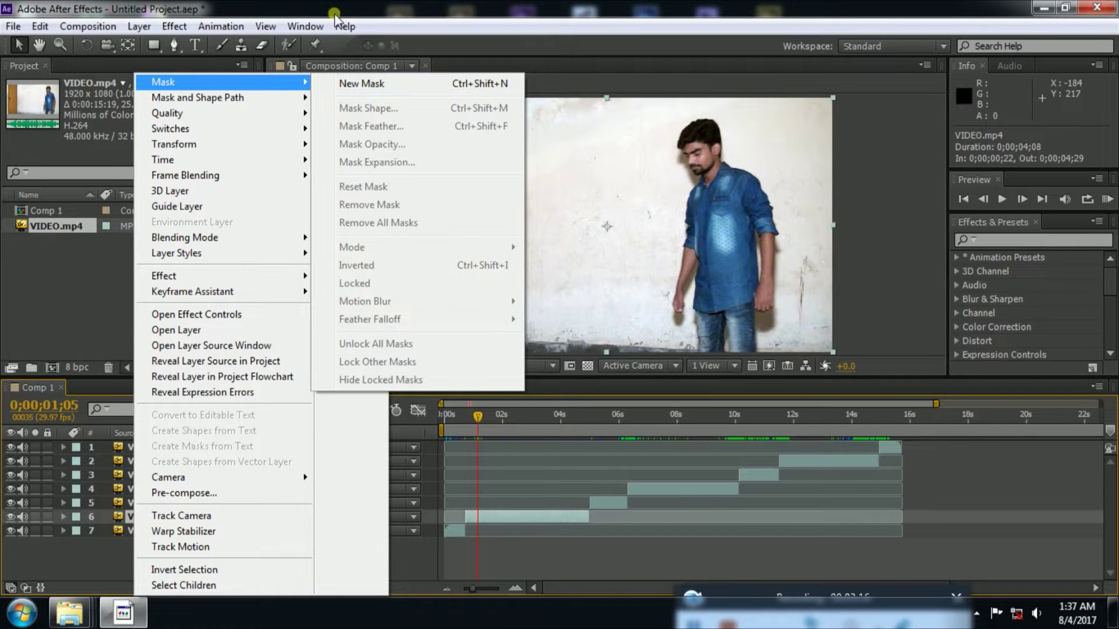
{"action": "mouse_move", "coordinate": [245, 97]}
{"action": "left_click", "coordinate": [353, 83]}
{"action": "type", "text": "SPEED 1"}
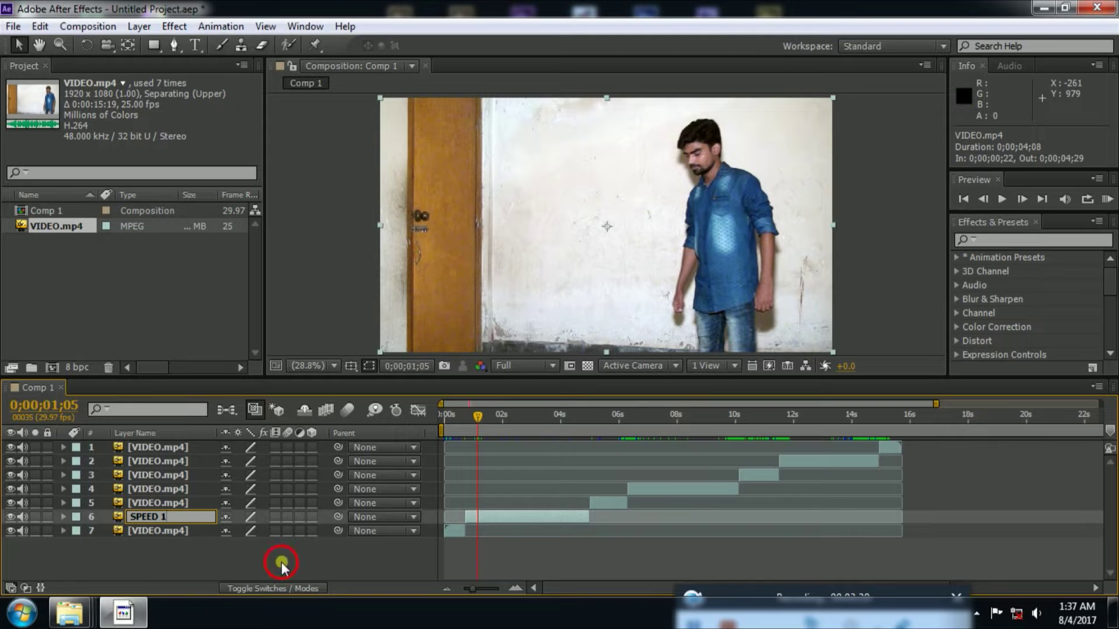
{"action": "left_click", "coordinate": [282, 564]}
Step: Rename layer 4 to SPEED 2
{"action": "left_click", "coordinate": [682, 488]}
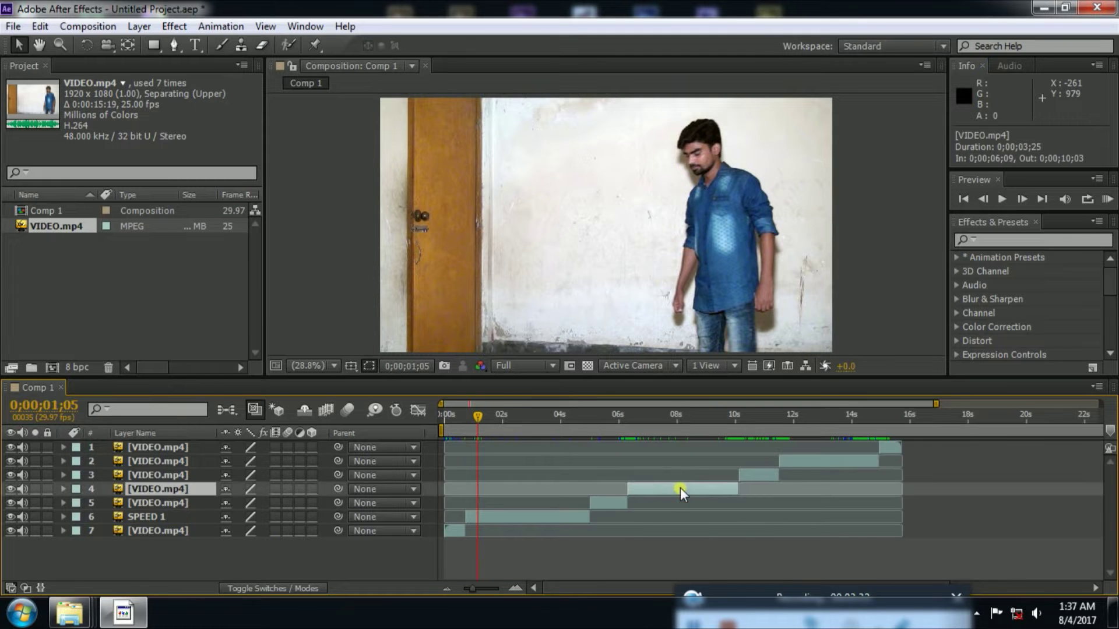
{"action": "right_click", "coordinate": [189, 489]}
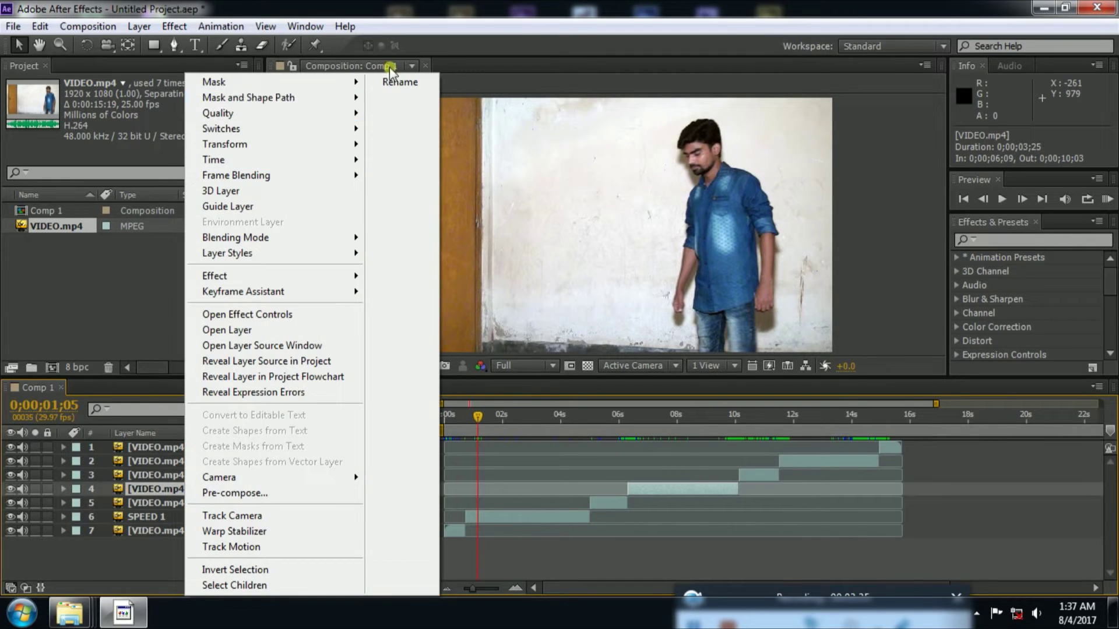
{"action": "left_click", "coordinate": [391, 71]}
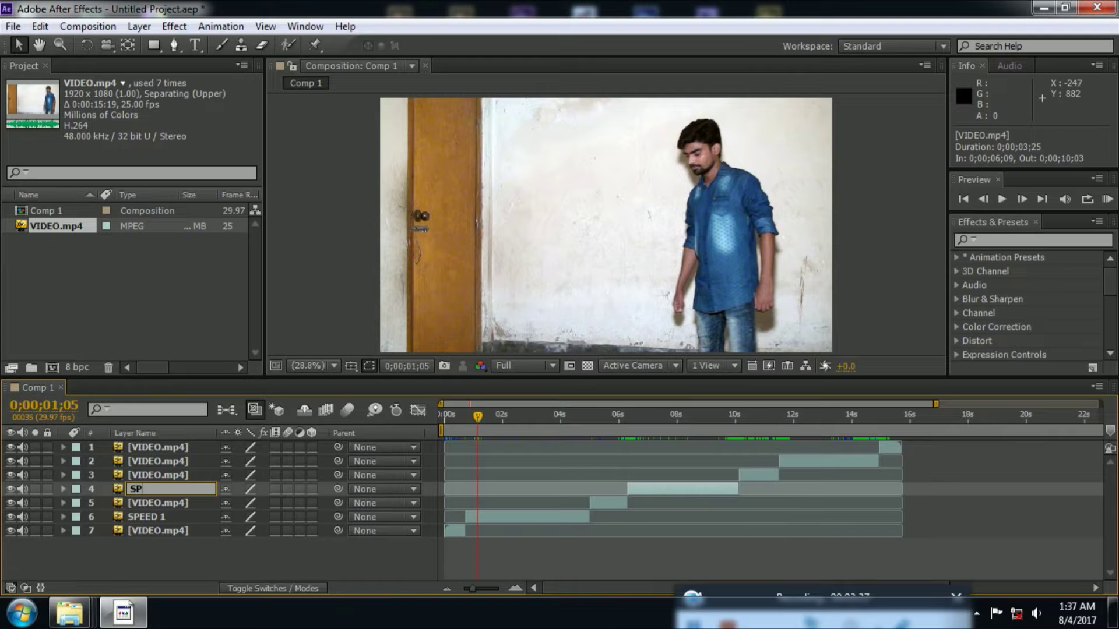
{"action": "type", "text": "SPEED 2"}
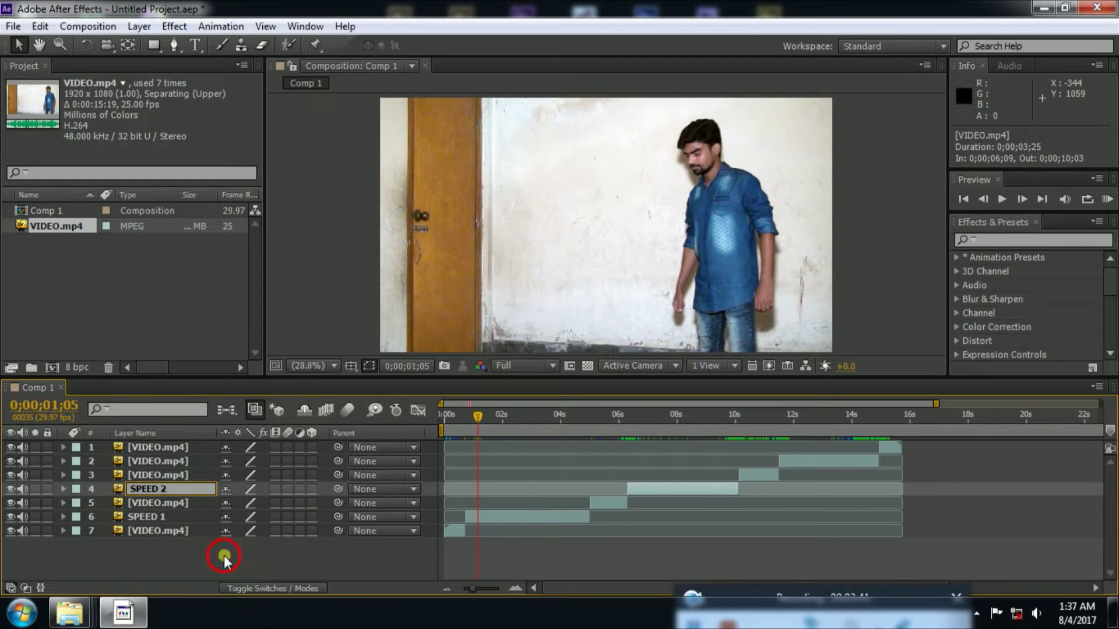
{"action": "left_click", "coordinate": [224, 555]}
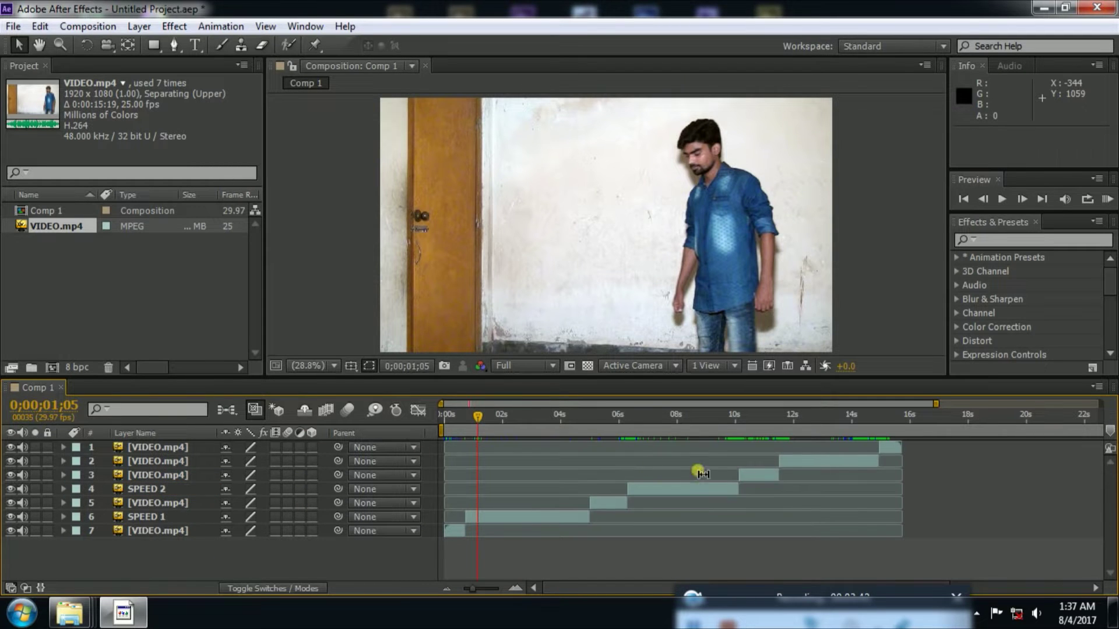
Step: Rename layer 2 to SPEED 3
{"action": "left_click", "coordinate": [663, 489]}
{"action": "left_click", "coordinate": [820, 472]}
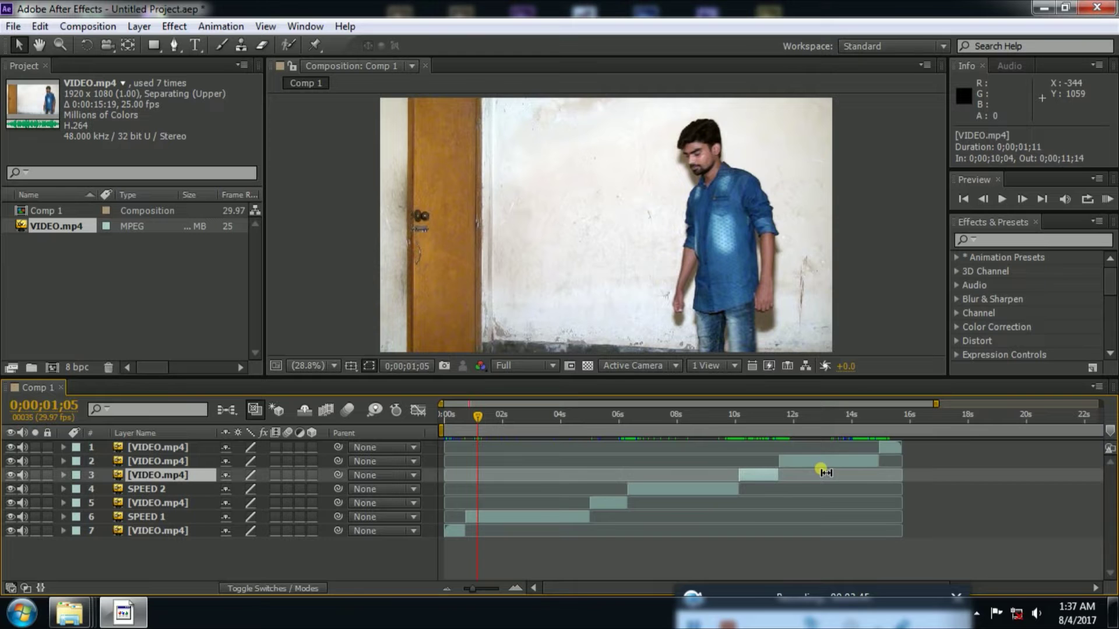
{"action": "left_click", "coordinate": [820, 465]}
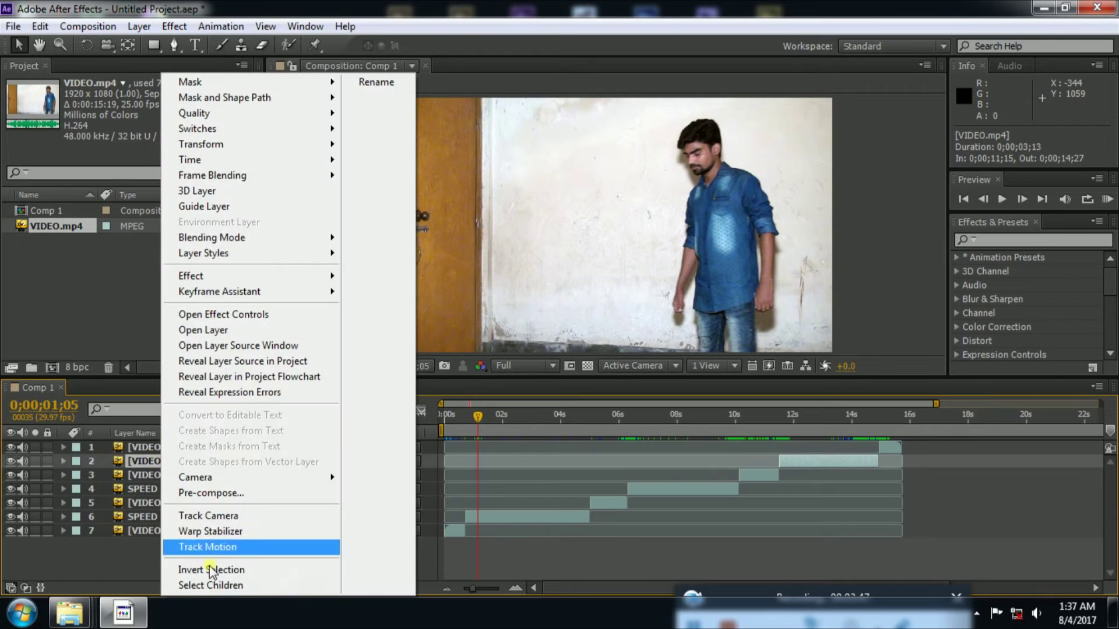
{"action": "left_click", "coordinate": [376, 82]}
{"action": "type", "text": "SPEED 3"}
{"action": "left_click", "coordinate": [294, 522]}
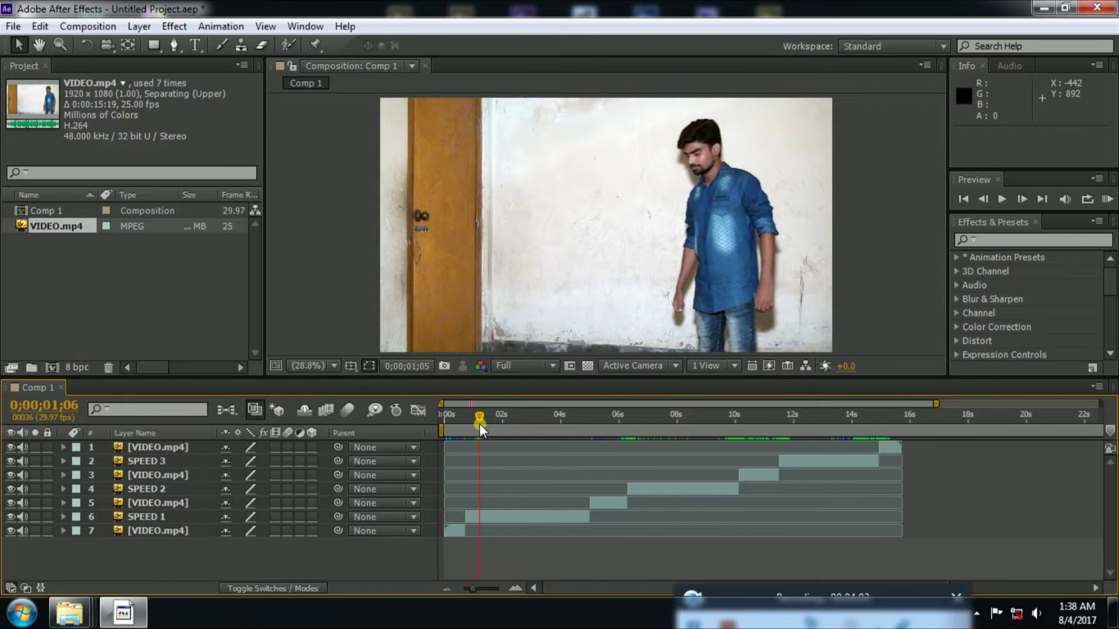
Step: Scrub from 0;00;00;19 to 0;00;02;02 to check playback
{"action": "mouse_move", "coordinate": [478, 424]}
{"action": "left_mouse_down"}
{"action": "mouse_move", "coordinate": [554, 435]}
{"action": "mouse_move", "coordinate": [481, 424]}
{"action": "mouse_move", "coordinate": [504, 421]}
{"action": "left_mouse_up"}
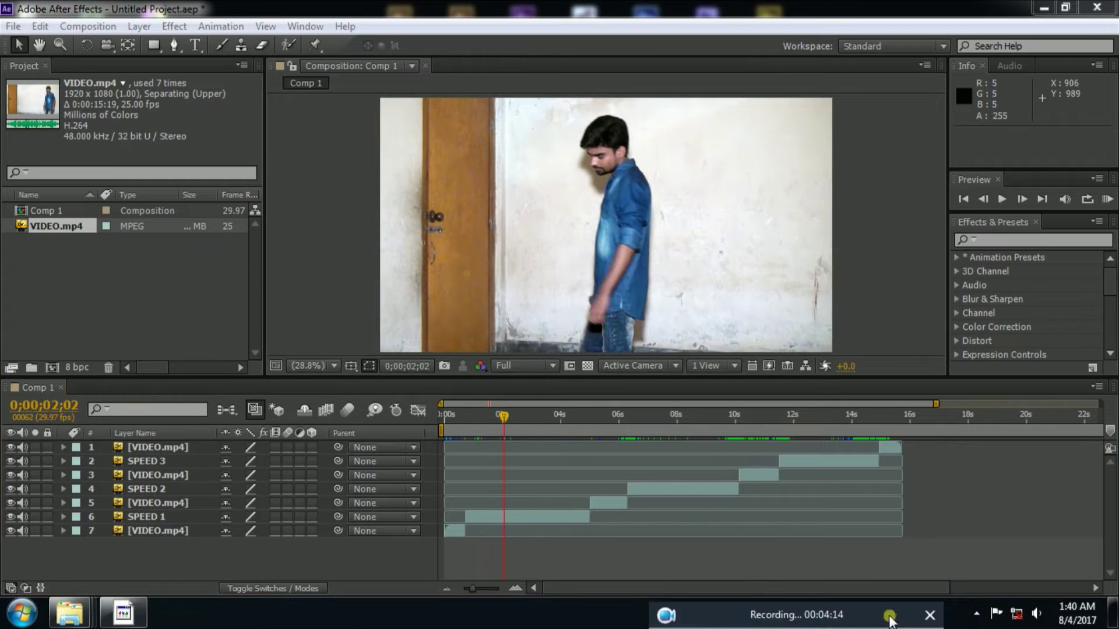
{"action": "left_click", "coordinate": [462, 414]}
{"action": "left_click_drag", "start_coordinate": [496, 420], "coordinate": [505, 414]}
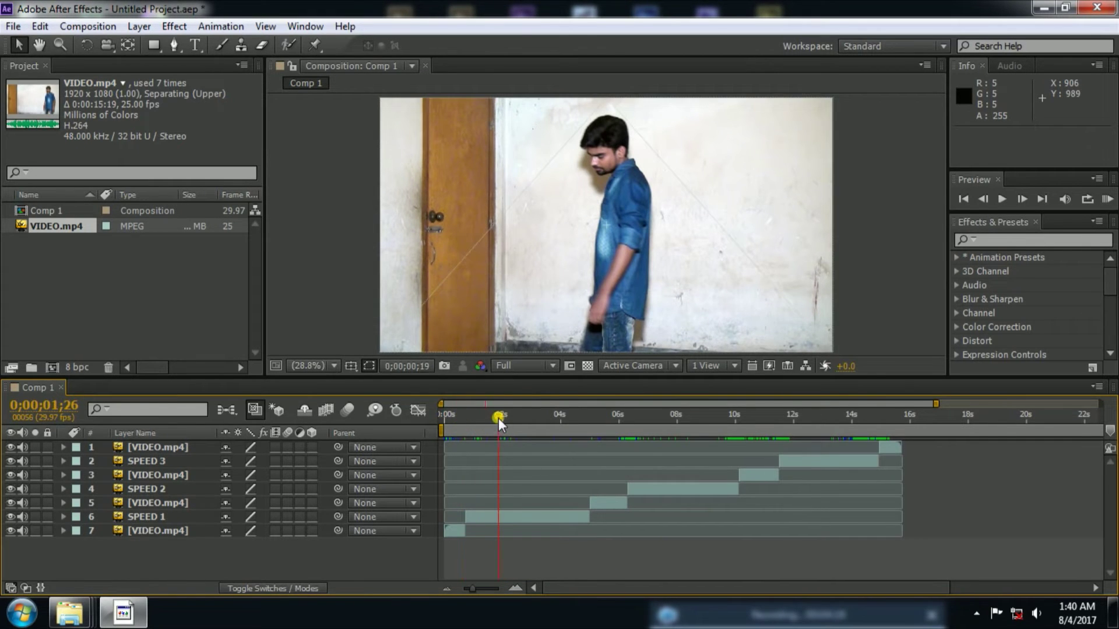
Step: Time-stretch SPEED 1 with a 20% stretch factor
{"action": "left_click", "coordinate": [502, 519]}
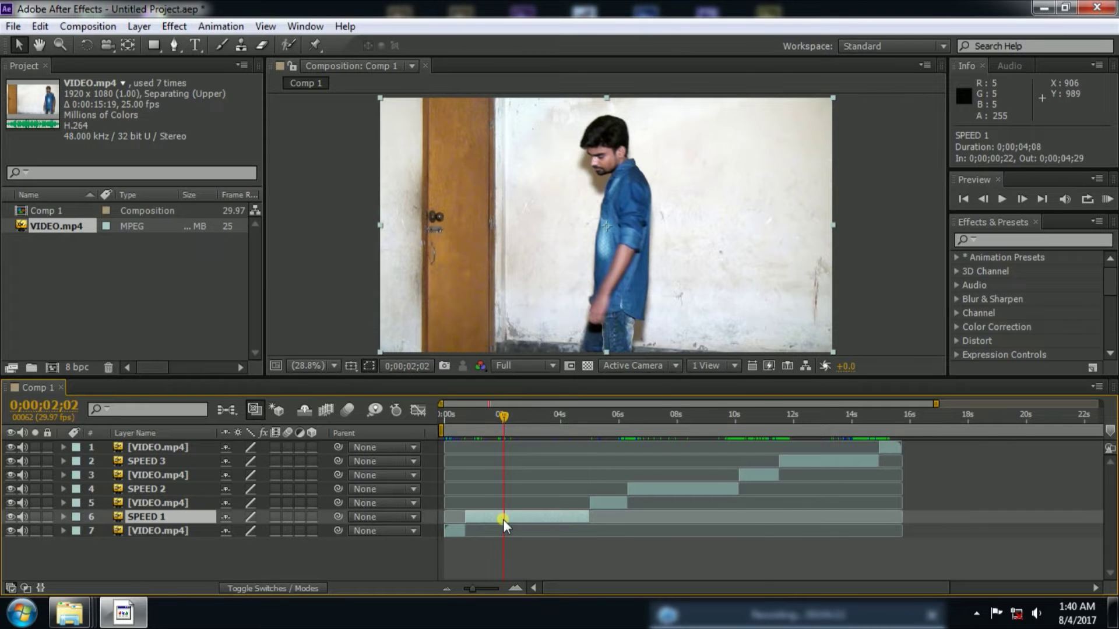
{"action": "right_click", "coordinate": [503, 520]}
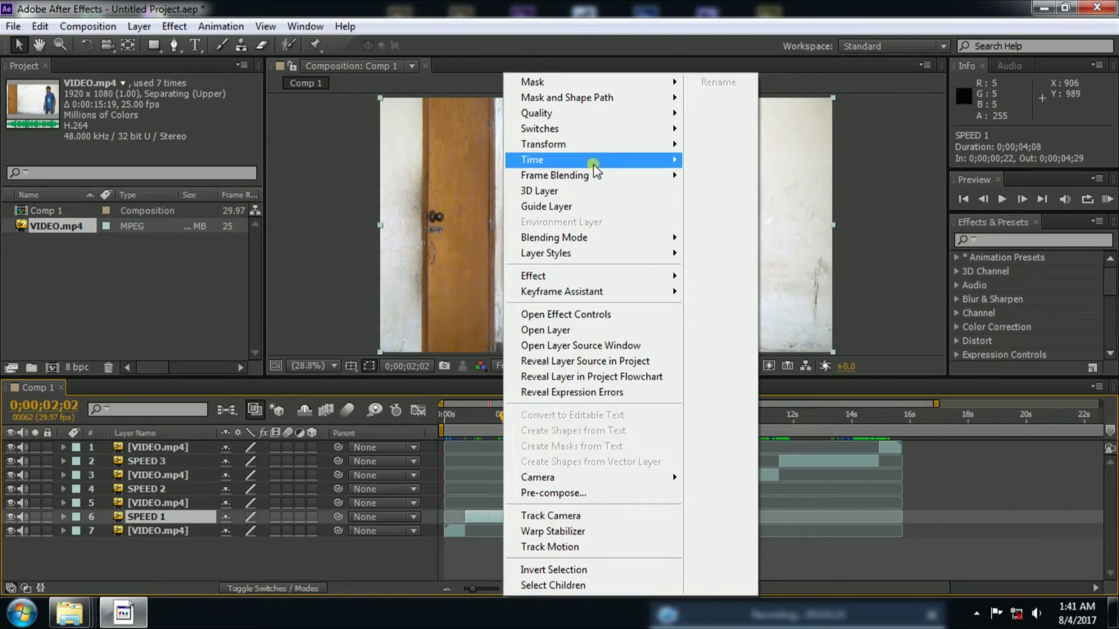
{"action": "mouse_move", "coordinate": [589, 160]}
{"action": "left_click", "coordinate": [771, 198]}
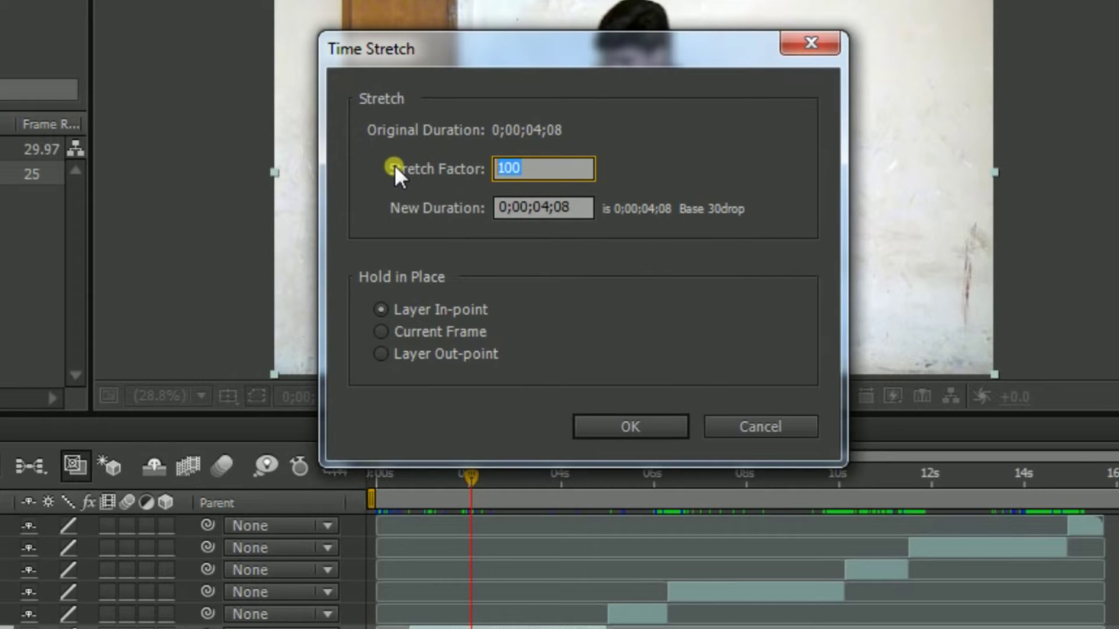
{"action": "type", "text": "20"}
{"action": "left_click", "coordinate": [582, 425]}
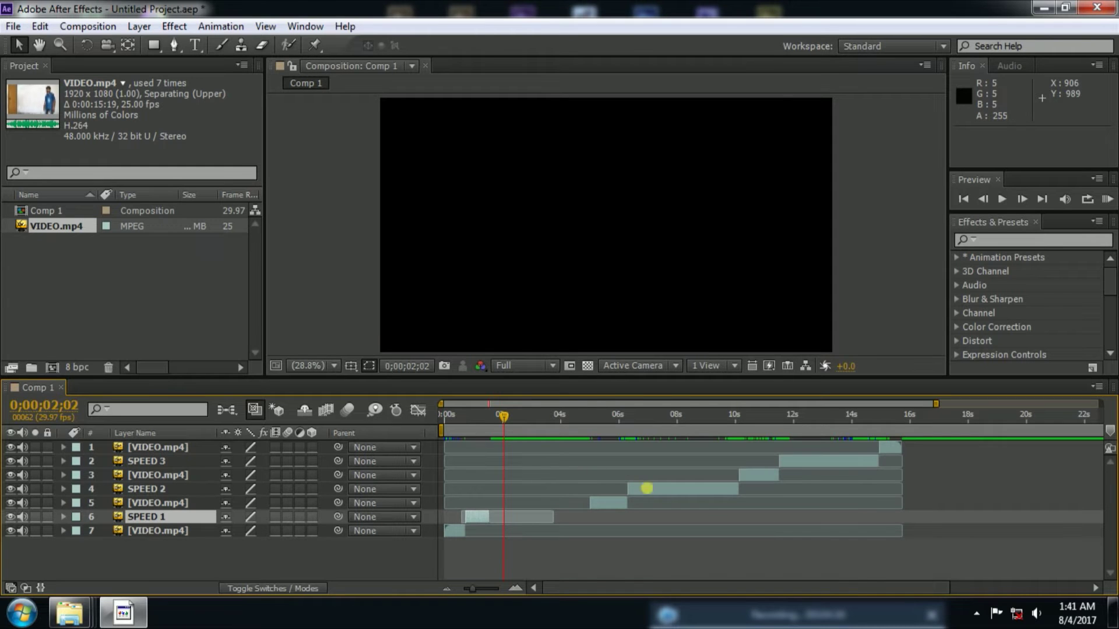
Step: Time-stretch SPEED 2 with a 20% stretch factor
{"action": "left_click", "coordinate": [642, 493]}
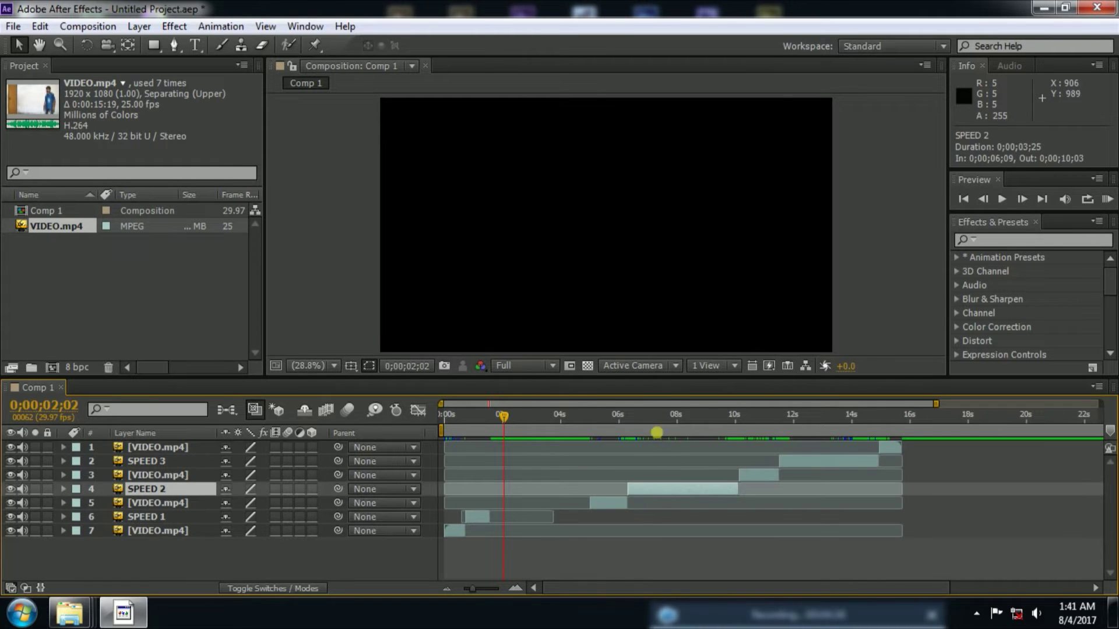
{"action": "left_click", "coordinate": [657, 432]}
{"action": "right_click", "coordinate": [656, 481]}
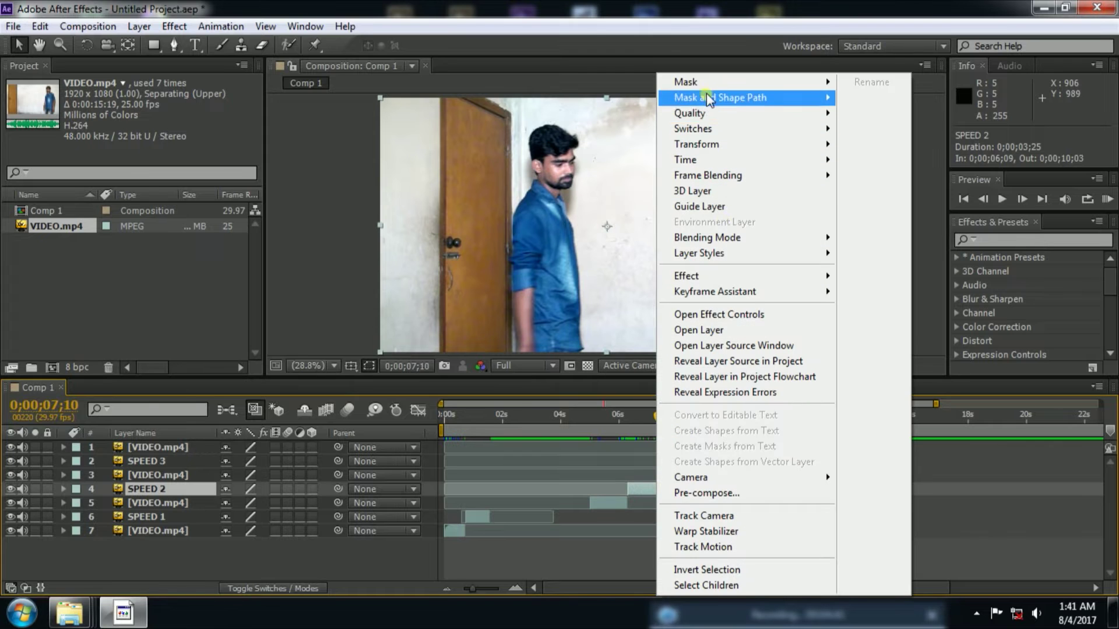
{"action": "mouse_move", "coordinate": [699, 159]}
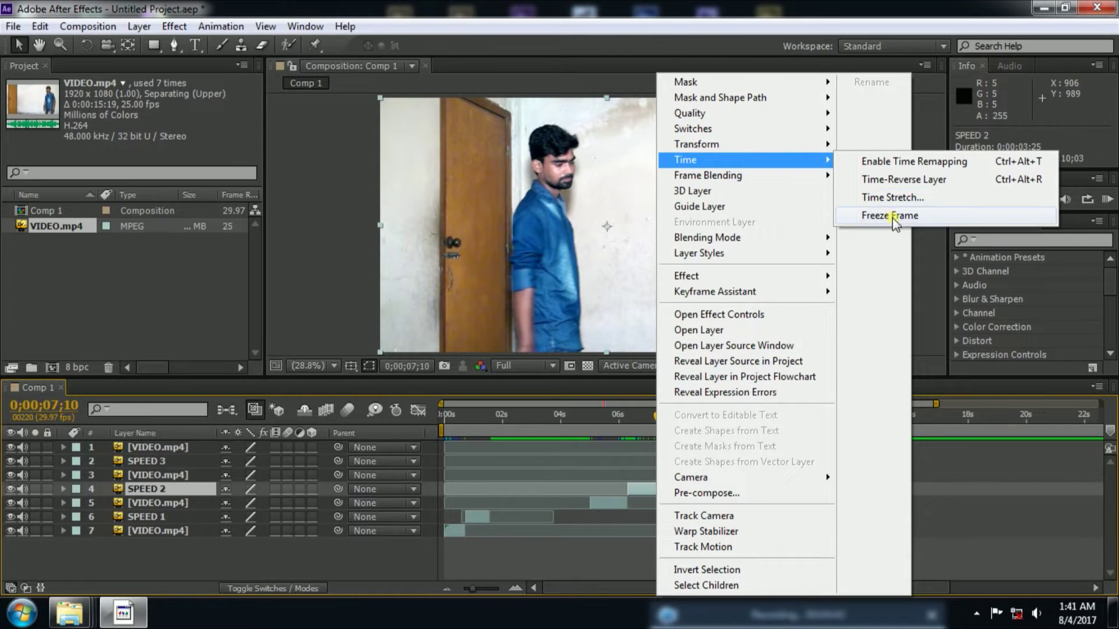
{"action": "left_click", "coordinate": [892, 198]}
{"action": "type", "text": "20"}
{"action": "key", "text": "Return"}
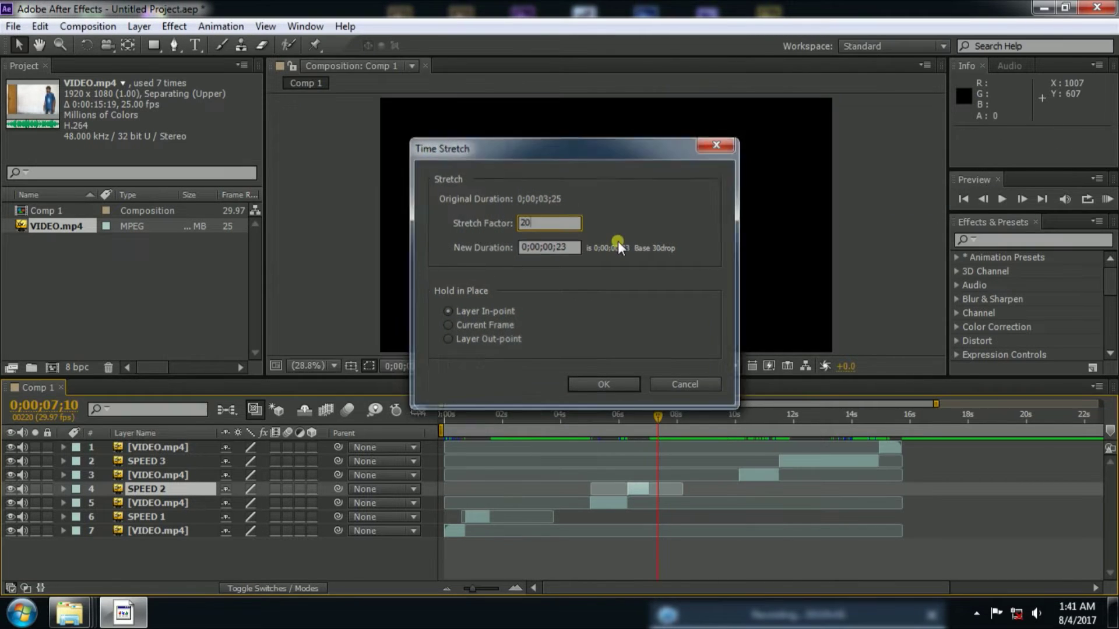
Step: Time-stretch SPEED 3 with a 20% stretch factor
{"action": "left_click", "coordinate": [799, 463]}
{"action": "left_click", "coordinate": [802, 435]}
{"action": "right_click", "coordinate": [802, 462]}
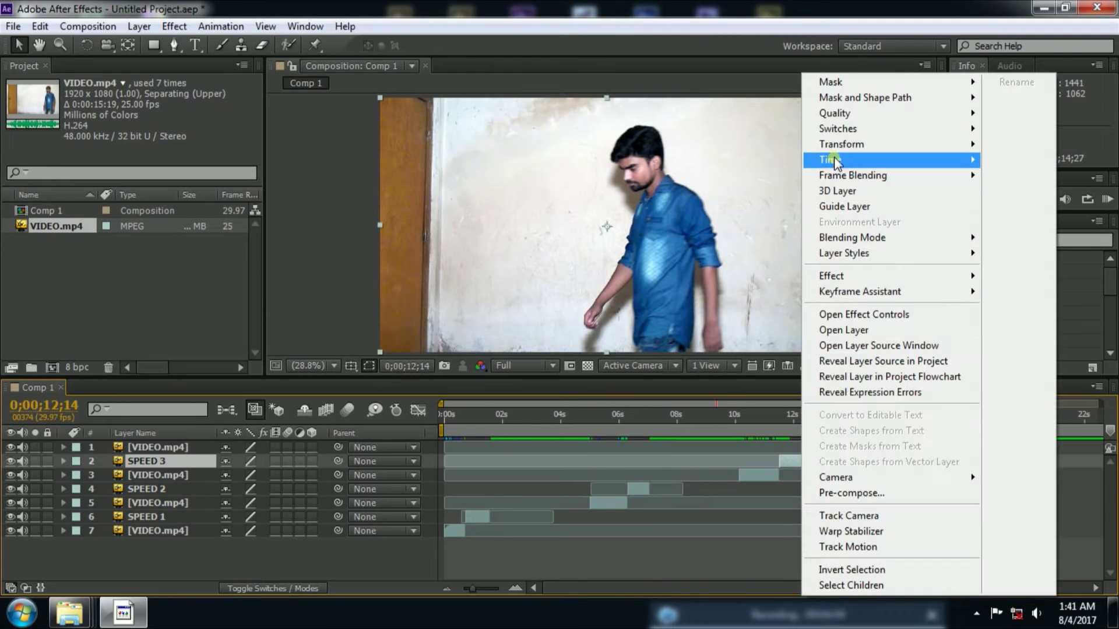
{"action": "mouse_move", "coordinate": [834, 156]}
{"action": "left_click", "coordinate": [637, 197]}
{"action": "type", "text": "20"}
{"action": "key", "text": "Return"}
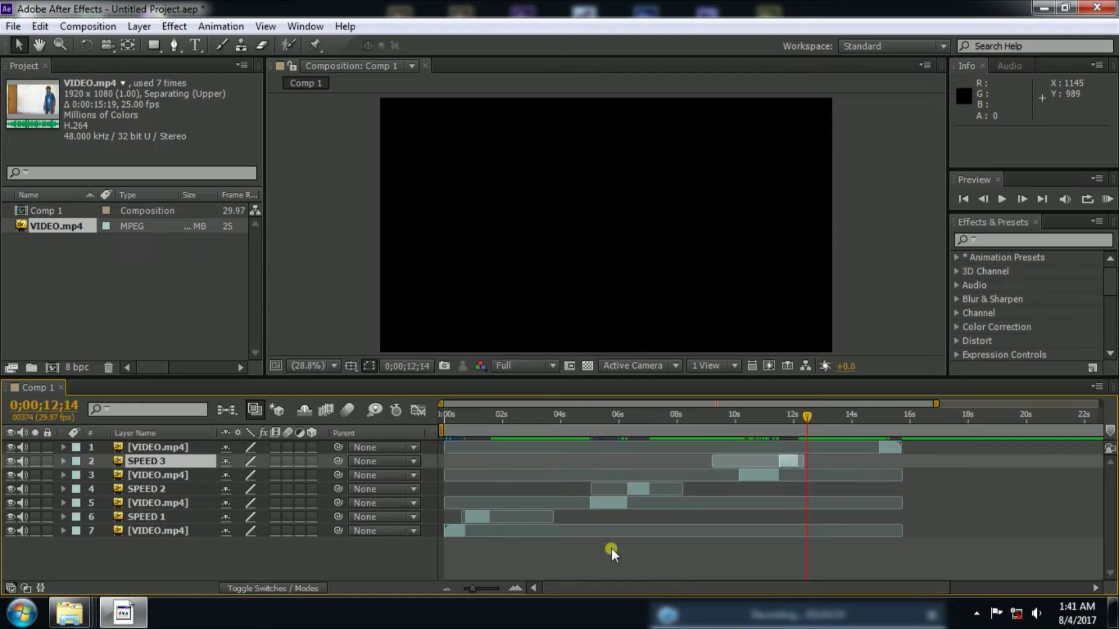
{"action": "left_click", "coordinate": [611, 547]}
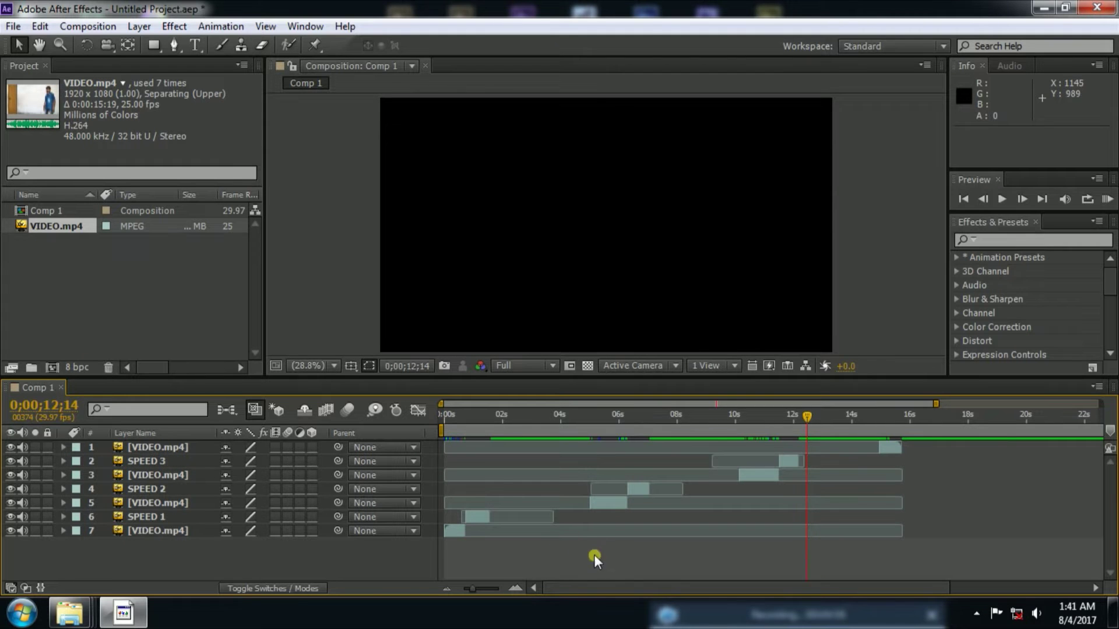
{"action": "left_click", "coordinate": [474, 423]}
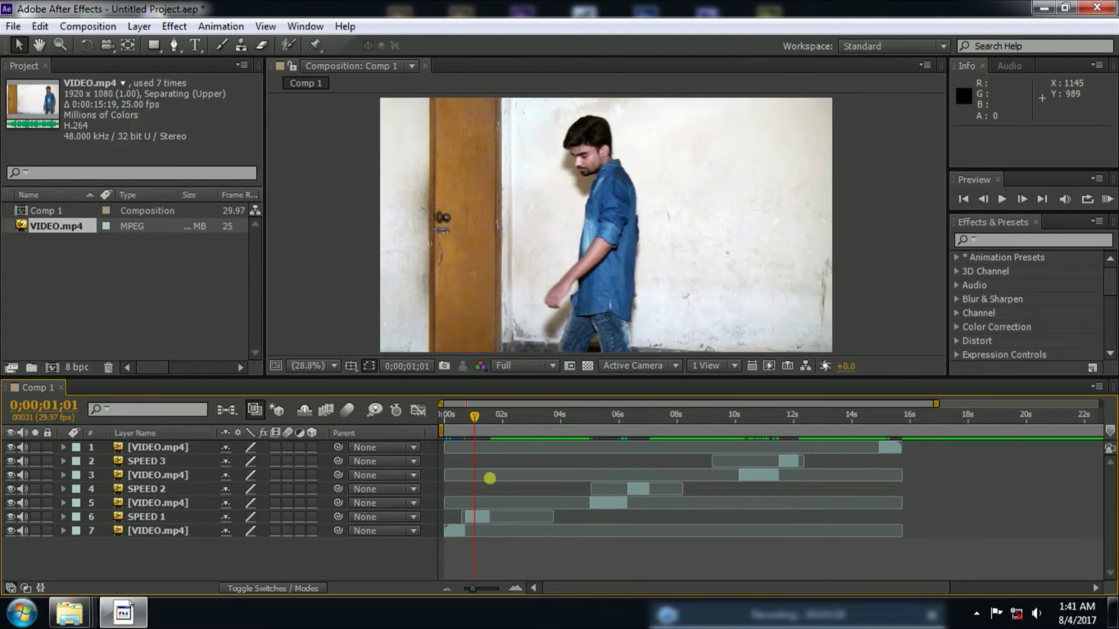
{"action": "mouse_move", "coordinate": [475, 421]}
{"action": "left_mouse_down"}
{"action": "mouse_move", "coordinate": [466, 424]}
{"action": "mouse_move", "coordinate": [476, 425]}
{"action": "left_mouse_up"}
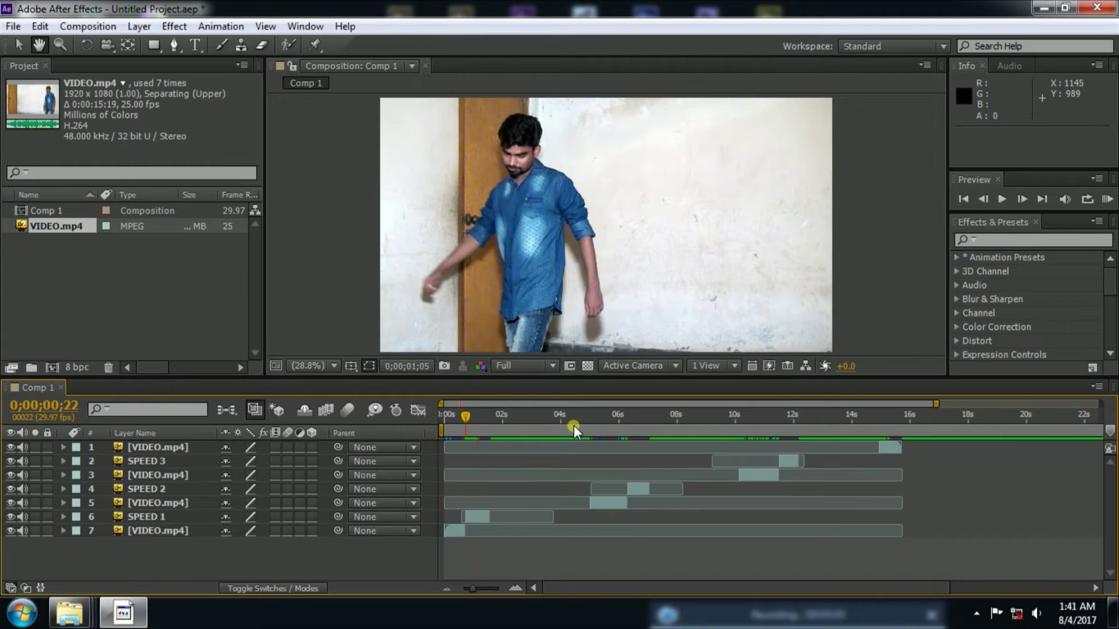
{"action": "left_click", "coordinate": [631, 426]}
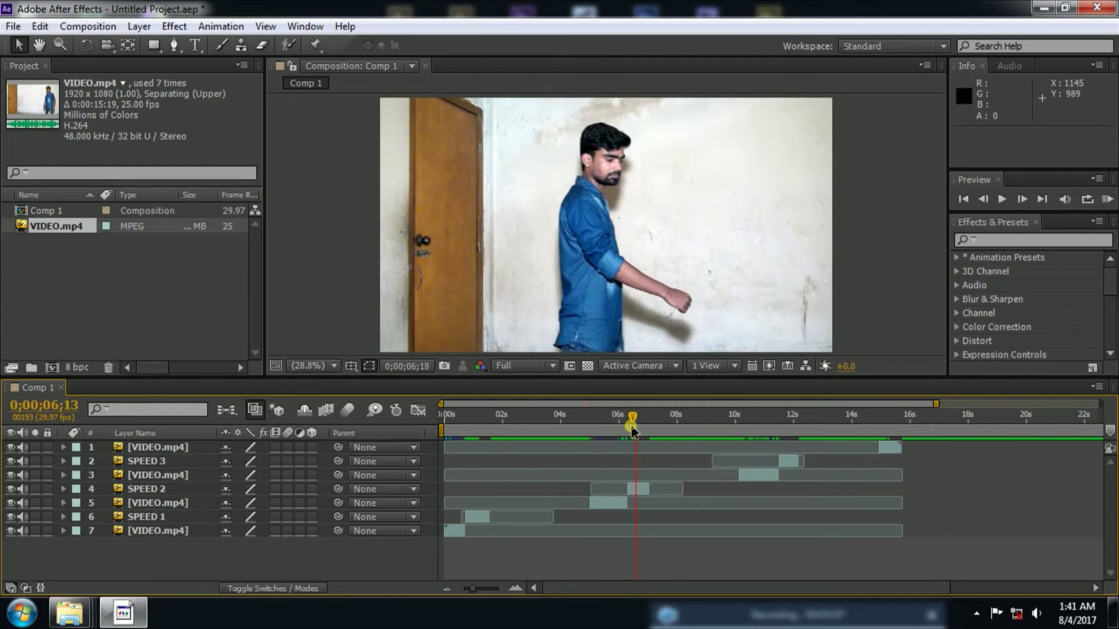
{"action": "left_click_drag", "start_coordinate": [631, 425], "coordinate": [639, 425]}
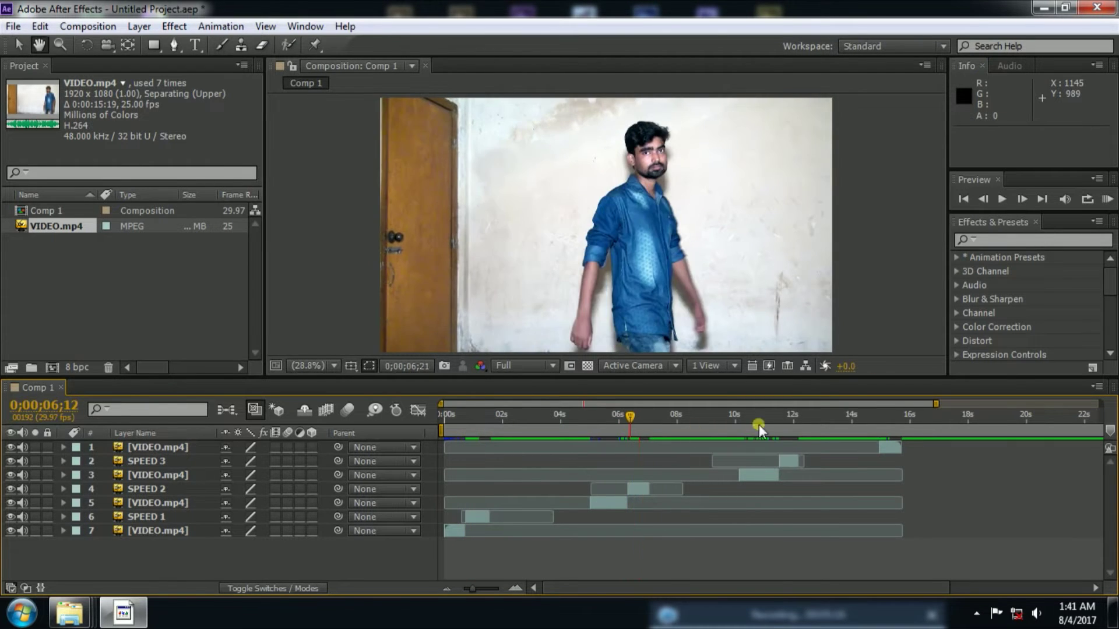
{"action": "left_click", "coordinate": [779, 421]}
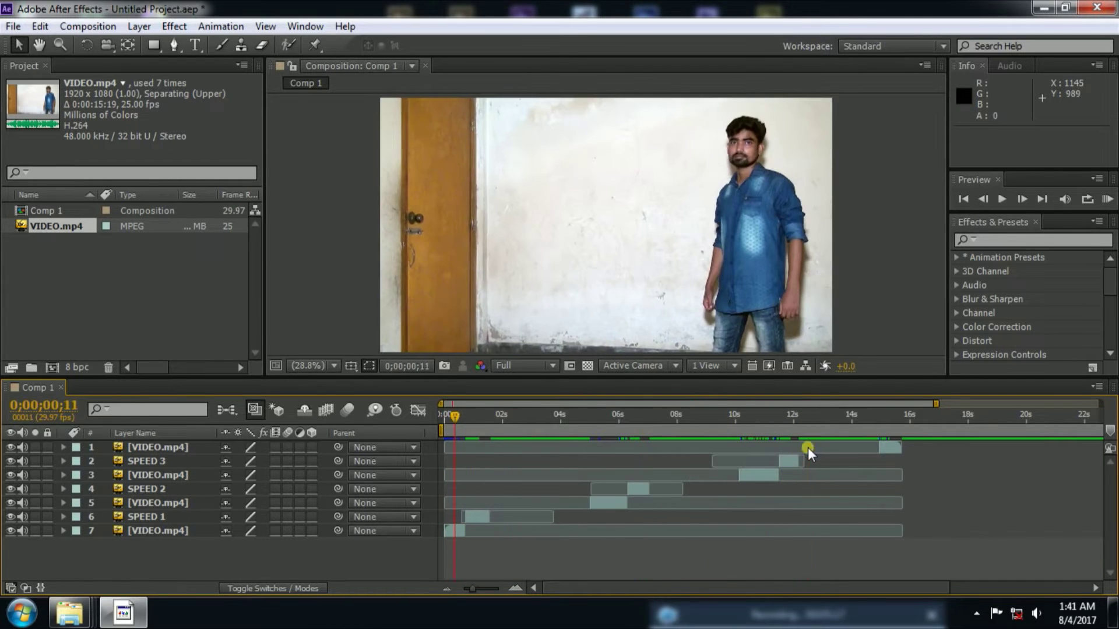
Step: Slide layer 5's clip left so it starts around frame 17, right after the first cut
{"action": "left_click_drag", "start_coordinate": [789, 454], "coordinate": [491, 508]}
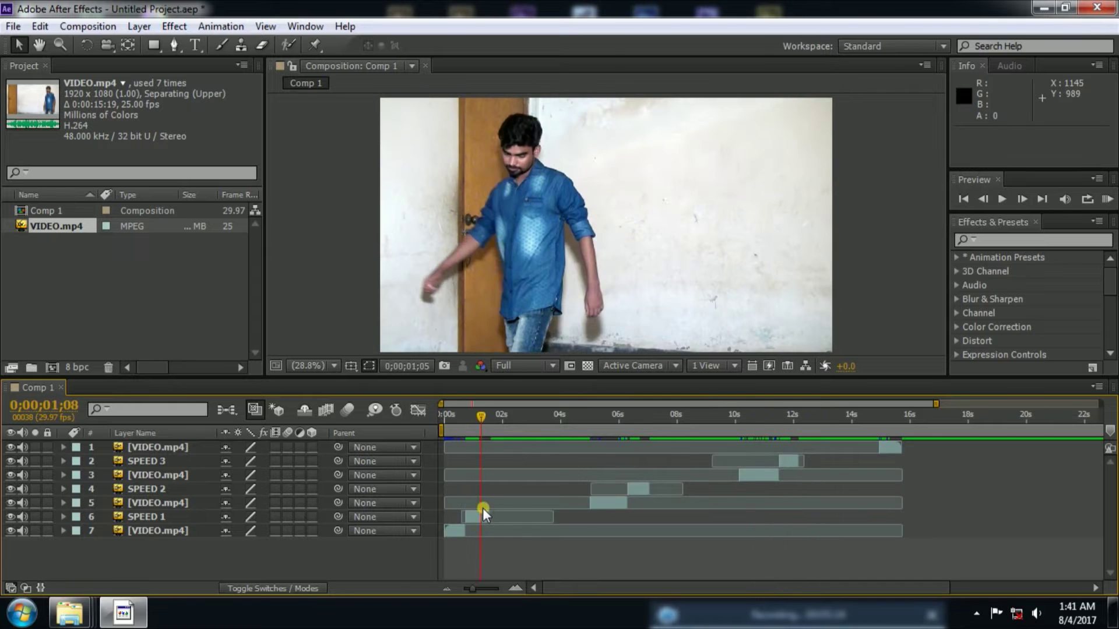
{"action": "left_click_drag", "start_coordinate": [474, 588], "coordinate": [490, 588]}
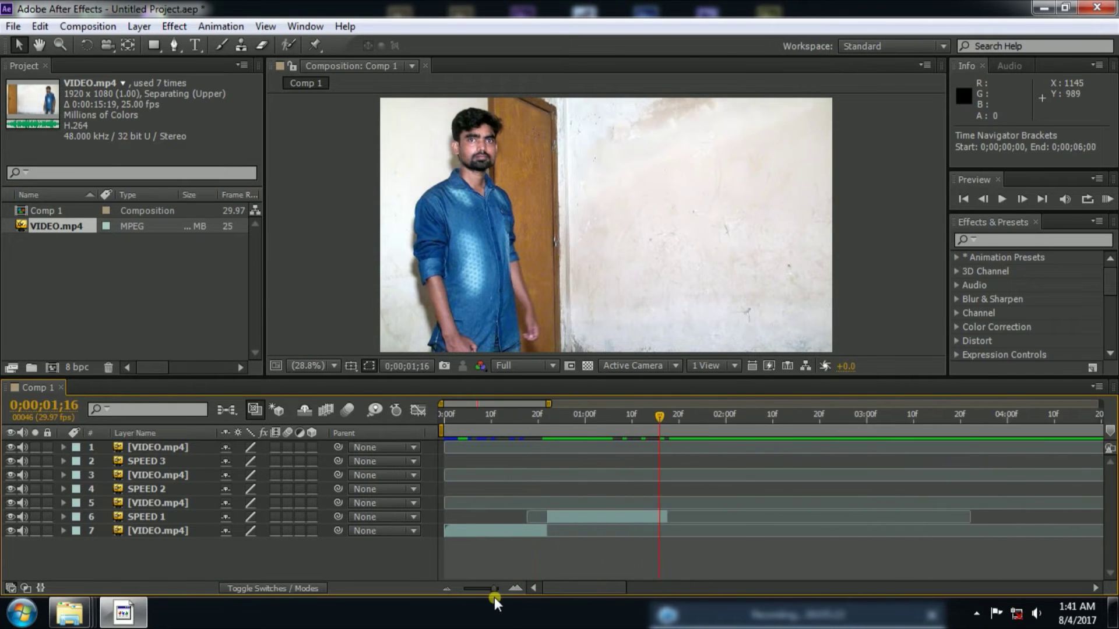
{"action": "left_click_drag", "start_coordinate": [931, 505], "coordinate": [628, 501]}
{"action": "left_click_drag", "start_coordinate": [491, 589], "coordinate": [498, 590]}
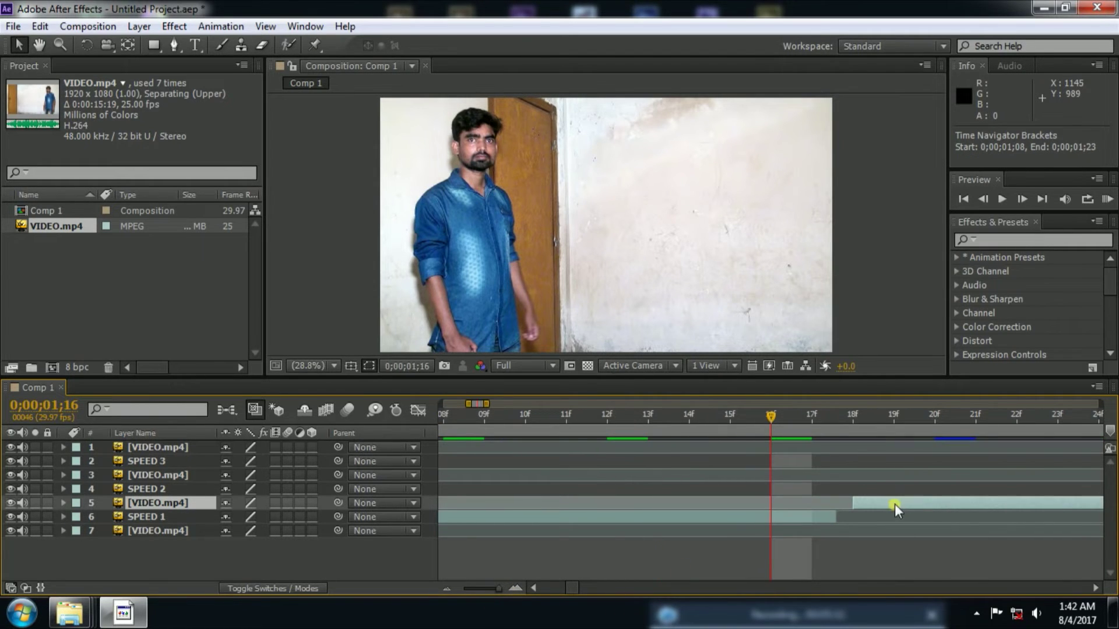
{"action": "left_click_drag", "start_coordinate": [894, 504], "coordinate": [870, 508]}
{"action": "left_click_drag", "start_coordinate": [499, 588], "coordinate": [515, 592]}
{"action": "left_click", "coordinate": [824, 407]}
{"action": "left_click", "coordinate": [819, 438]}
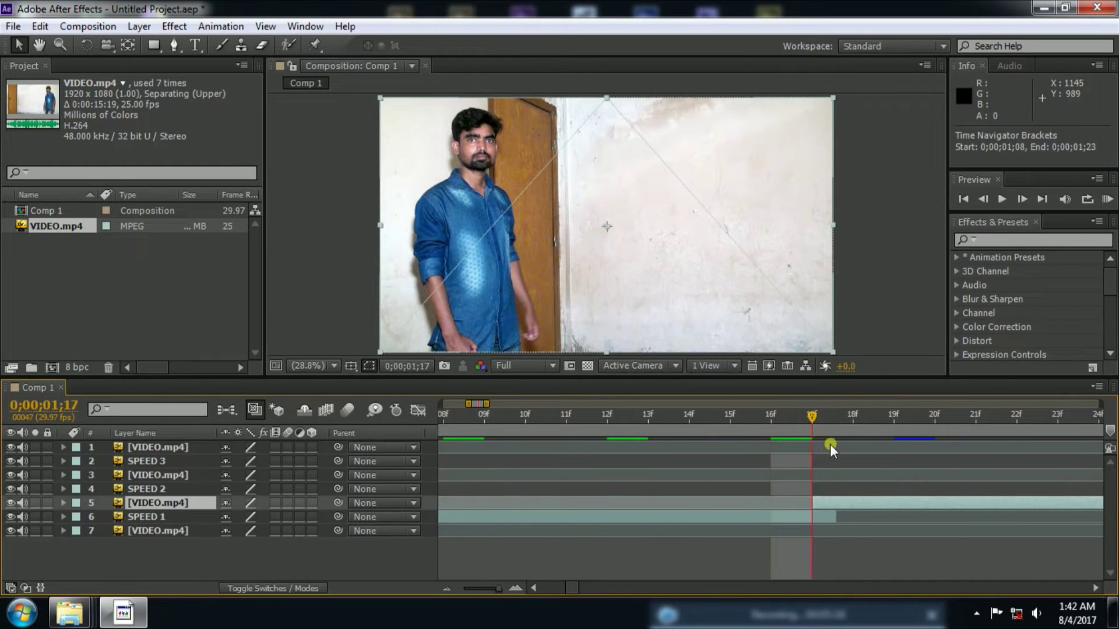
{"action": "left_click_drag", "start_coordinate": [815, 502], "coordinate": [854, 508]}
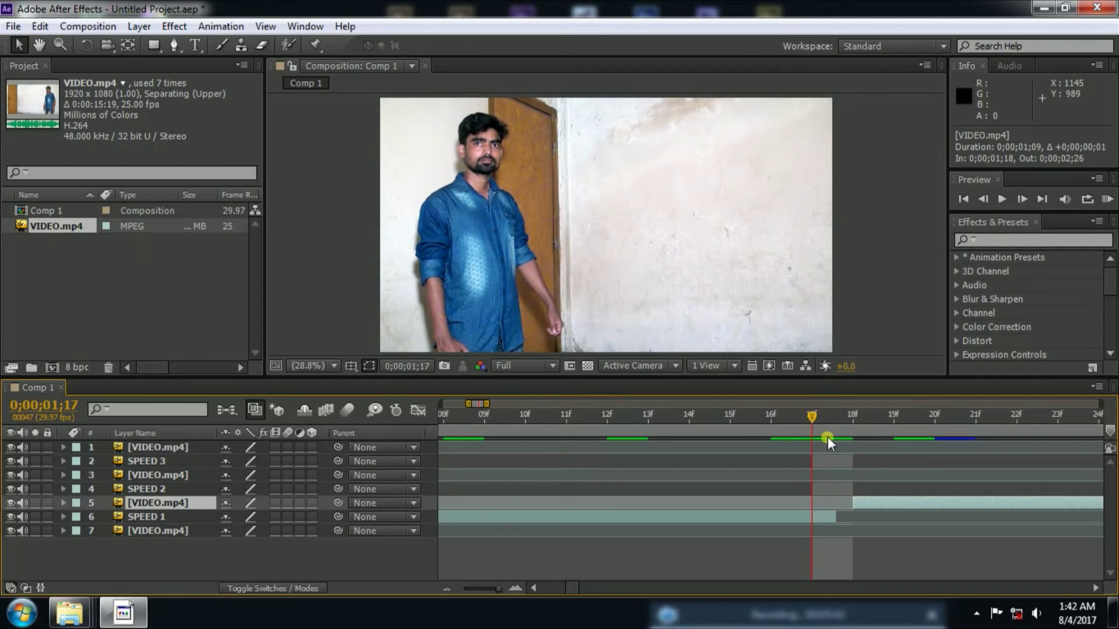
{"action": "left_click_drag", "start_coordinate": [486, 589], "coordinate": [505, 600]}
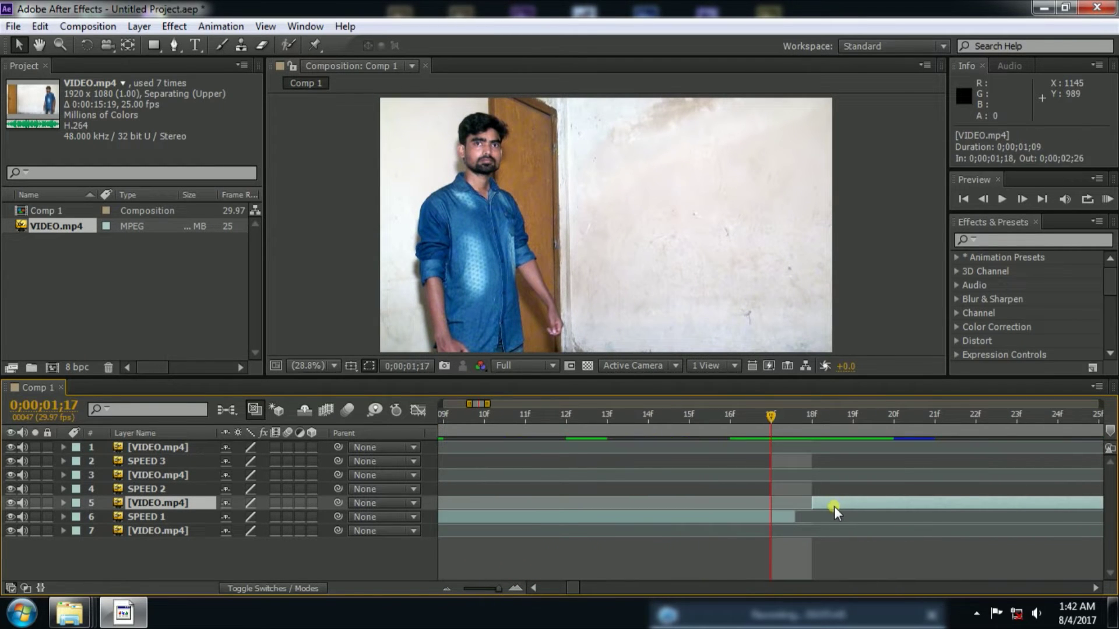
{"action": "left_click_drag", "start_coordinate": [839, 504], "coordinate": [823, 507]}
Step: Slide SPEED 2, the middle VIDEO.mp4 and SPEED 3 clips left so they play back to back
{"action": "left_click_drag", "start_coordinate": [502, 588], "coordinate": [485, 592]}
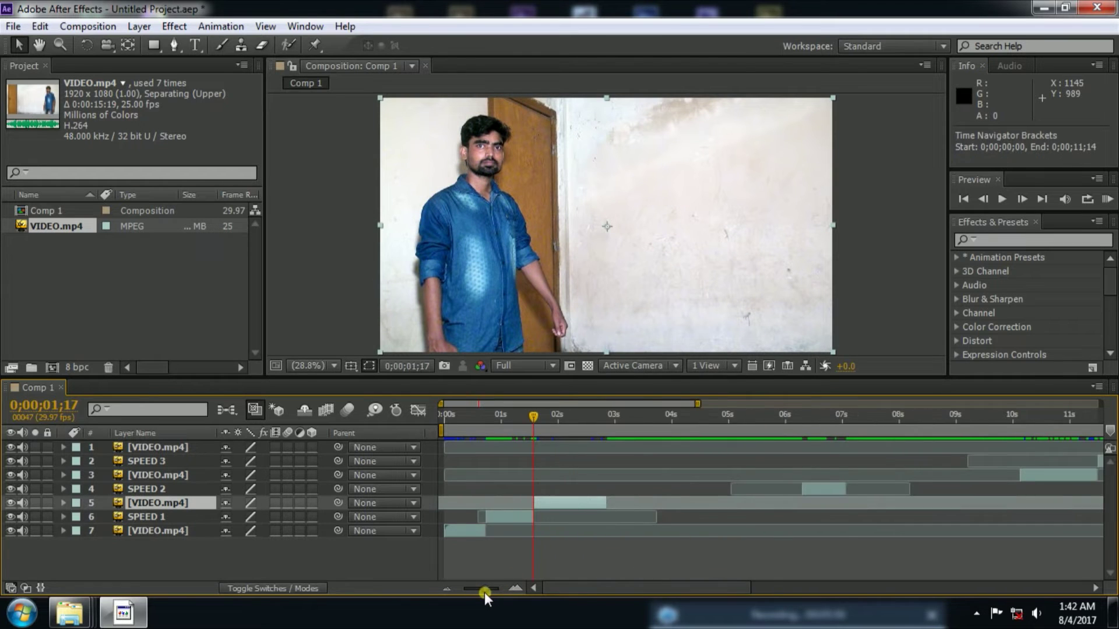
{"action": "left_click", "coordinate": [600, 531]}
{"action": "left_click", "coordinate": [632, 543]}
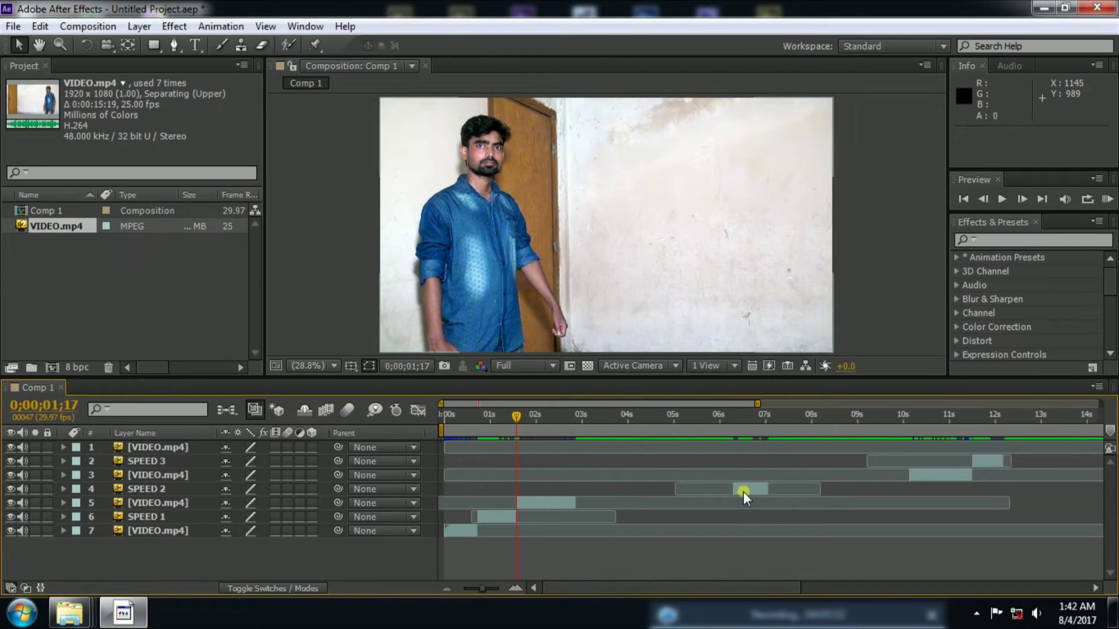
{"action": "left_click_drag", "start_coordinate": [753, 488], "coordinate": [595, 496]}
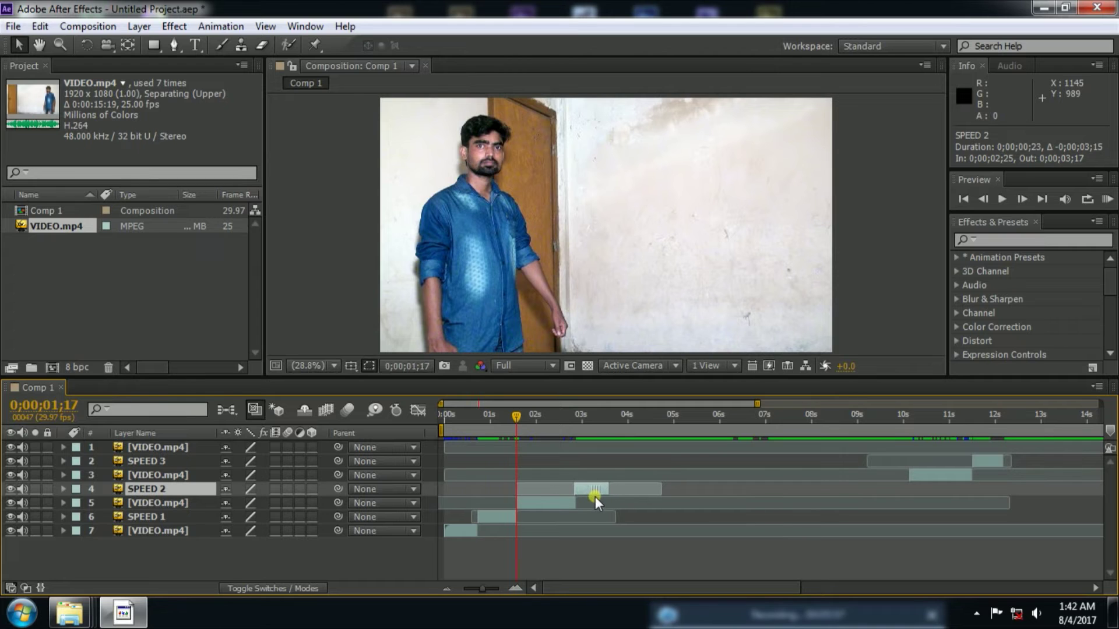
{"action": "left_click", "coordinate": [907, 510]}
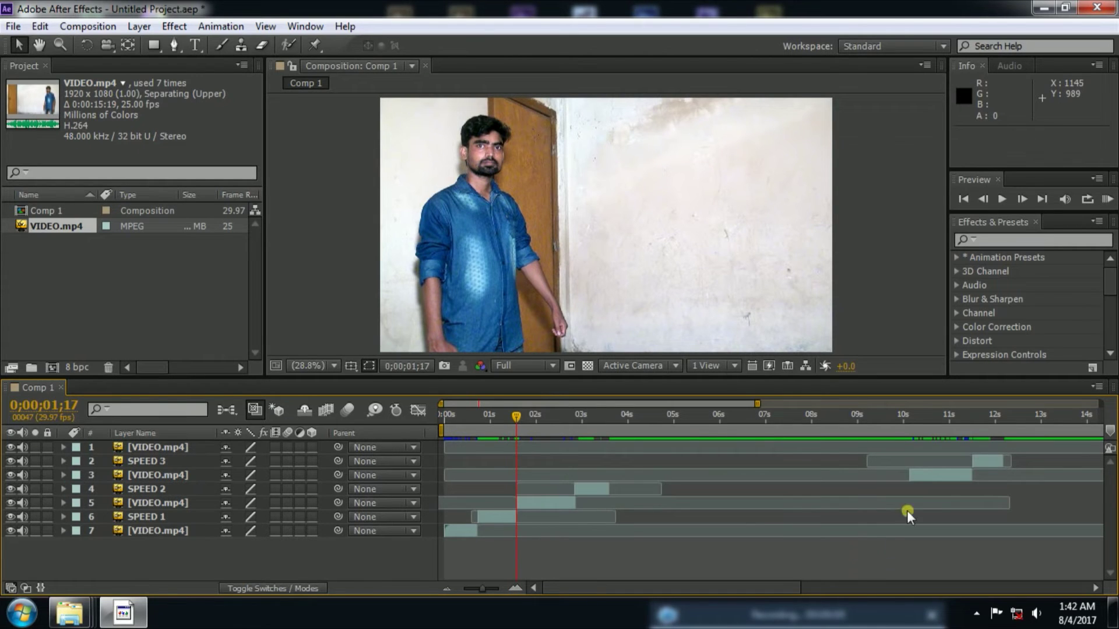
{"action": "left_click_drag", "start_coordinate": [929, 476], "coordinate": [627, 486]}
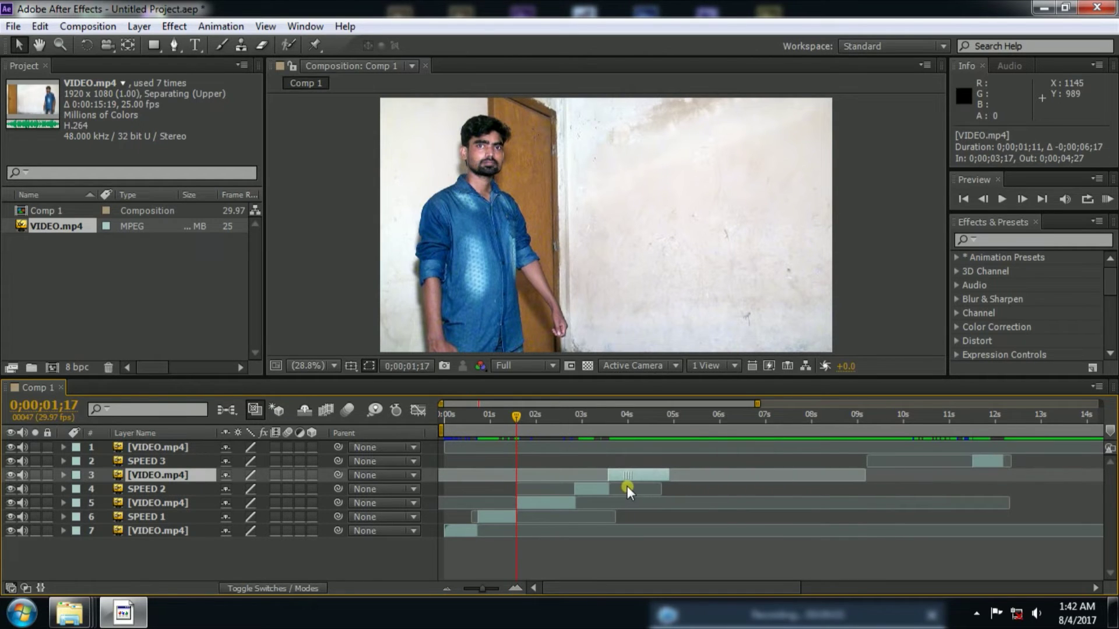
{"action": "left_click_drag", "start_coordinate": [984, 460], "coordinate": [681, 470]}
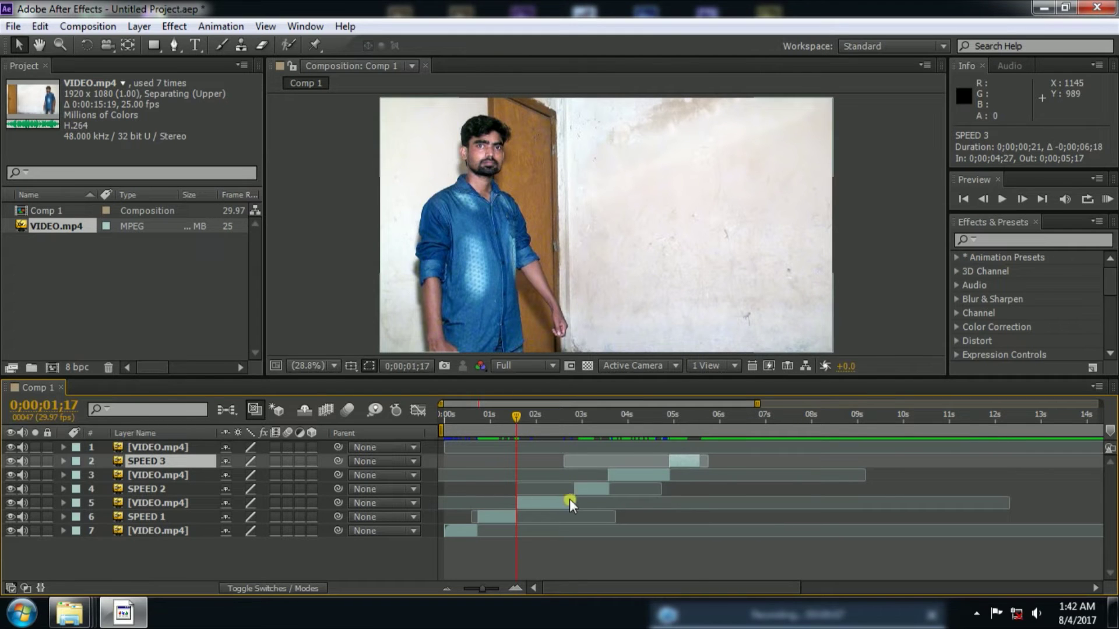
{"action": "left_click", "coordinate": [571, 417]}
{"action": "key", "text": "space"}
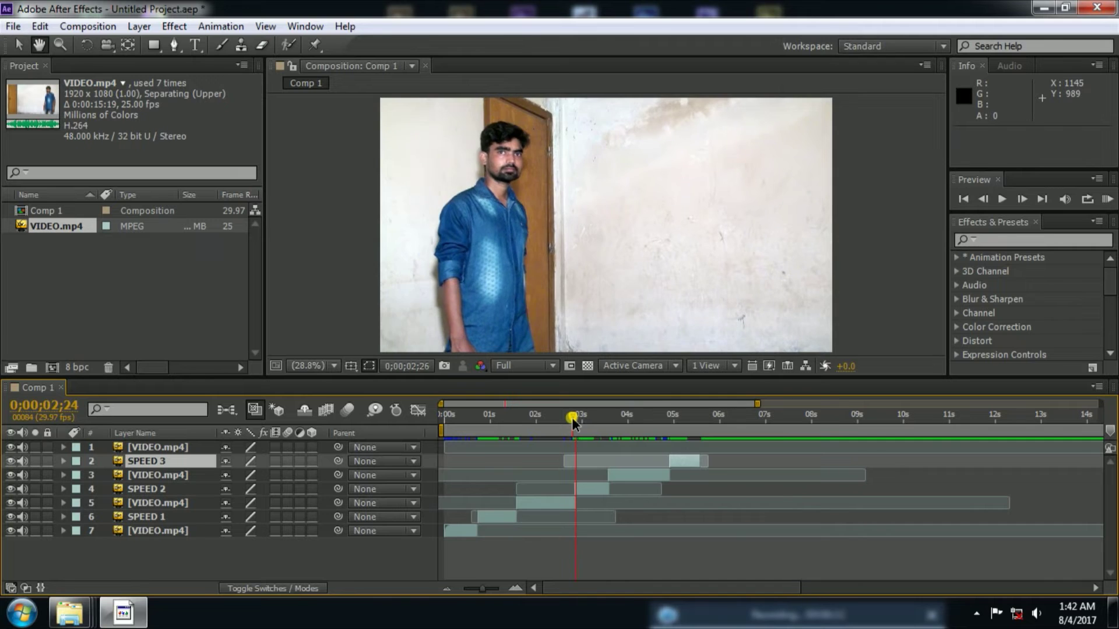
{"action": "left_click_drag", "start_coordinate": [600, 423], "coordinate": [476, 424]}
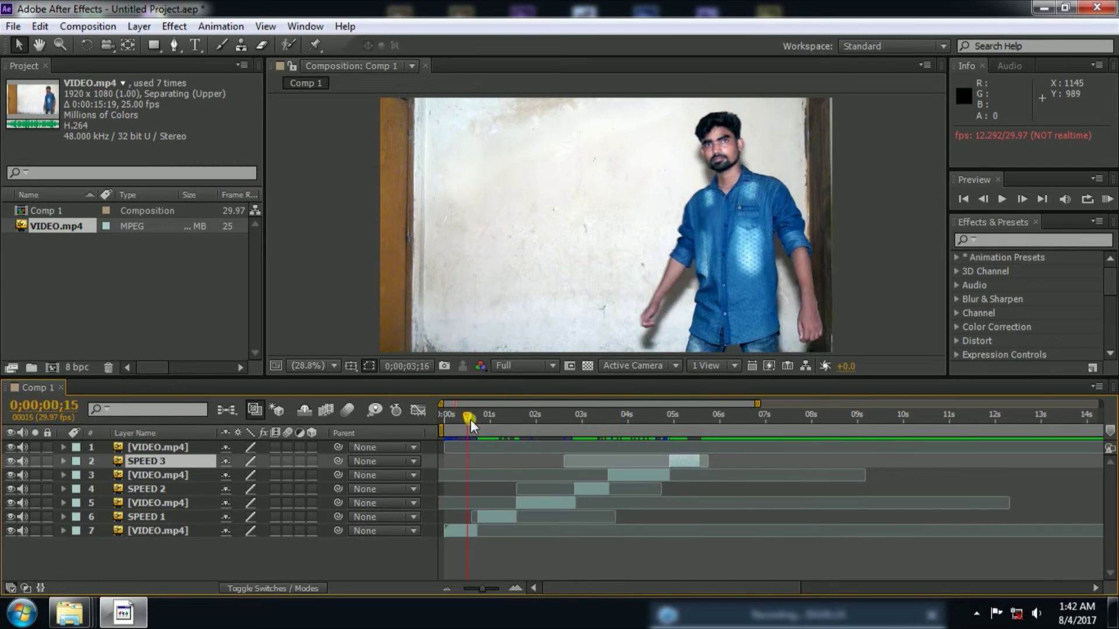
{"action": "key", "text": "space"}
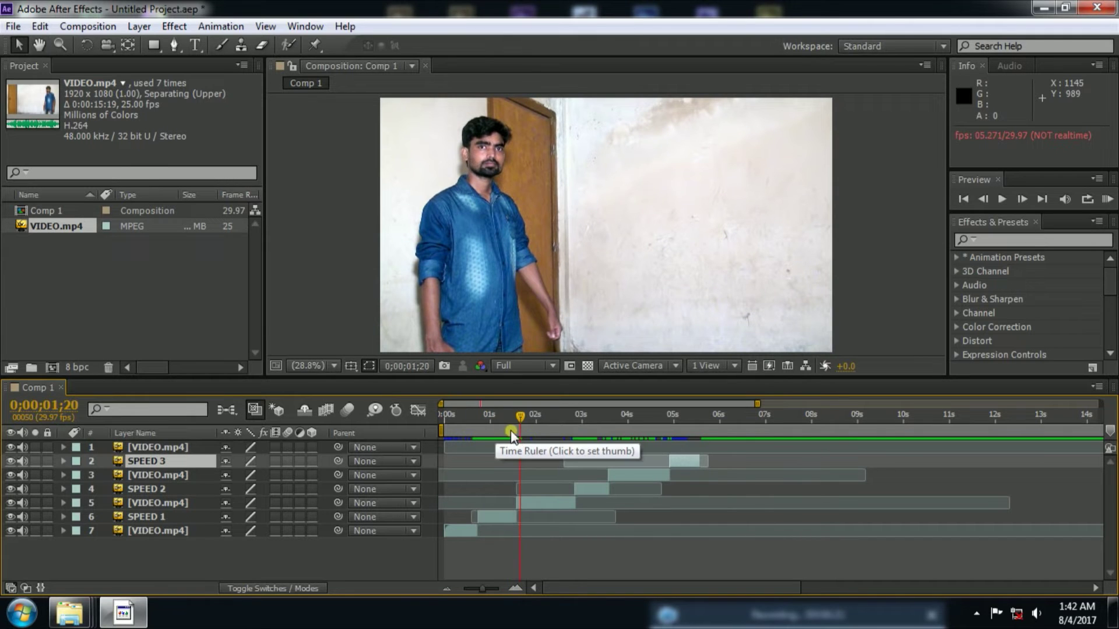
{"action": "mouse_move", "coordinate": [547, 415]}
{"action": "left_mouse_down"}
{"action": "mouse_move", "coordinate": [568, 421]}
{"action": "mouse_move", "coordinate": [561, 434]}
{"action": "left_mouse_up"}
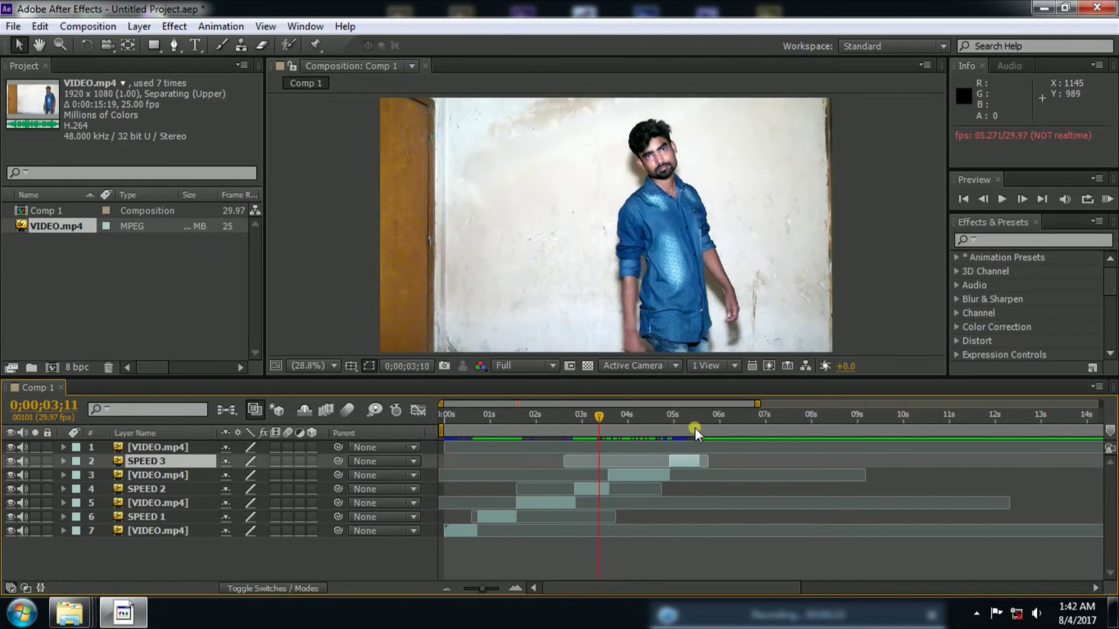
{"action": "mouse_move", "coordinate": [494, 417]}
{"action": "left_mouse_down"}
{"action": "mouse_move", "coordinate": [470, 428]}
{"action": "mouse_move", "coordinate": [490, 418]}
{"action": "left_mouse_up"}
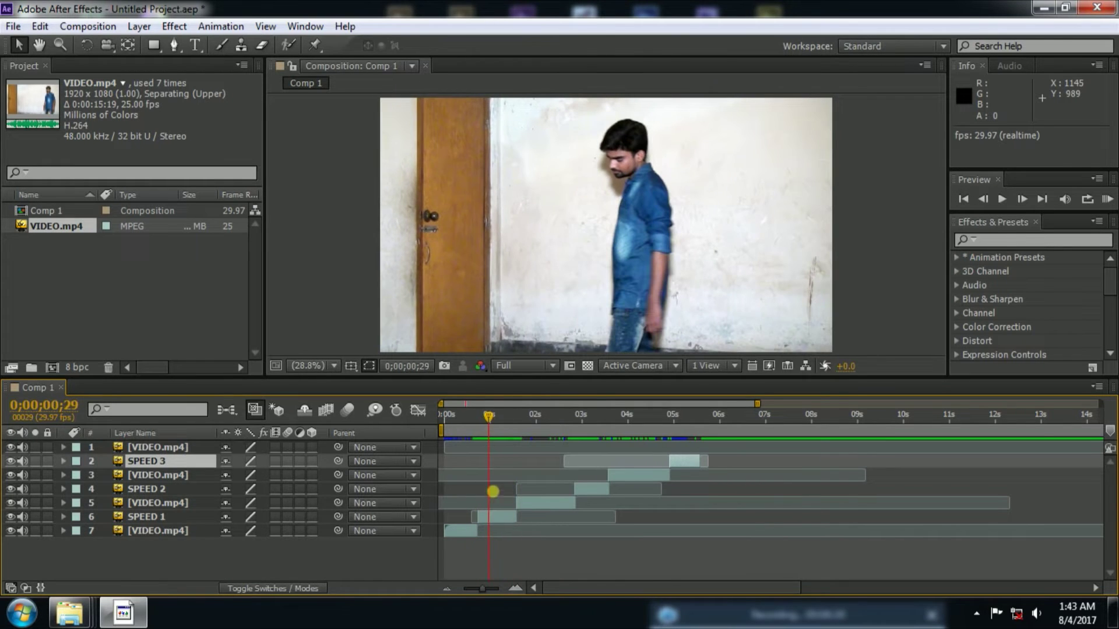
Step: Search 'cc f' and drop CC Force Motion Blur onto SPEED 1, then twirl the layer open
{"action": "left_click", "coordinate": [562, 517]}
{"action": "left_click", "coordinate": [1063, 243]}
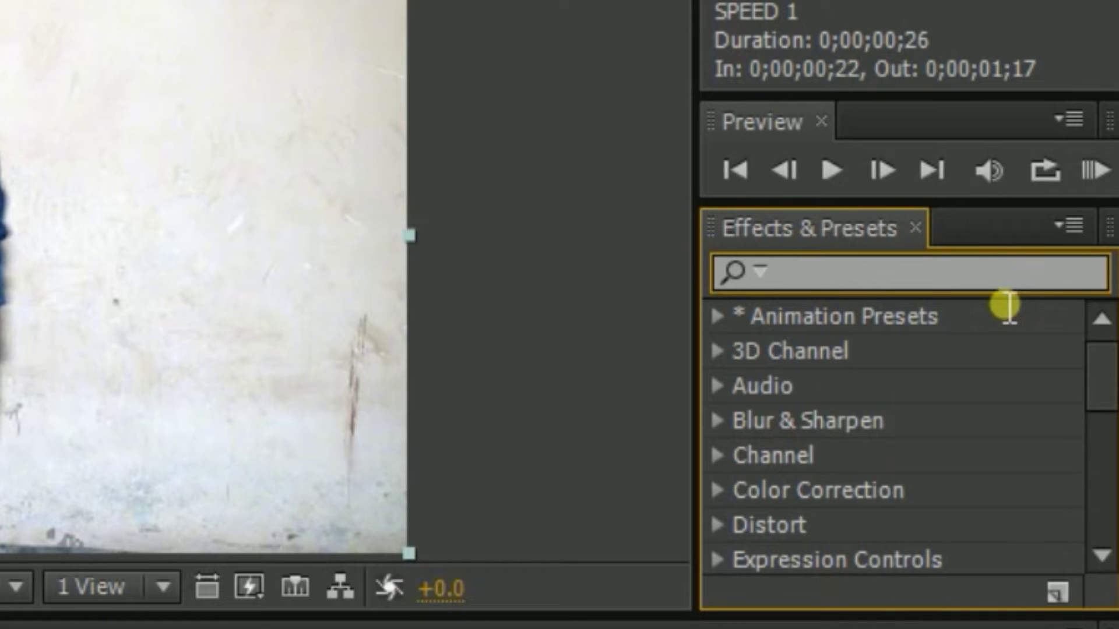
{"action": "type", "text": "cc "}
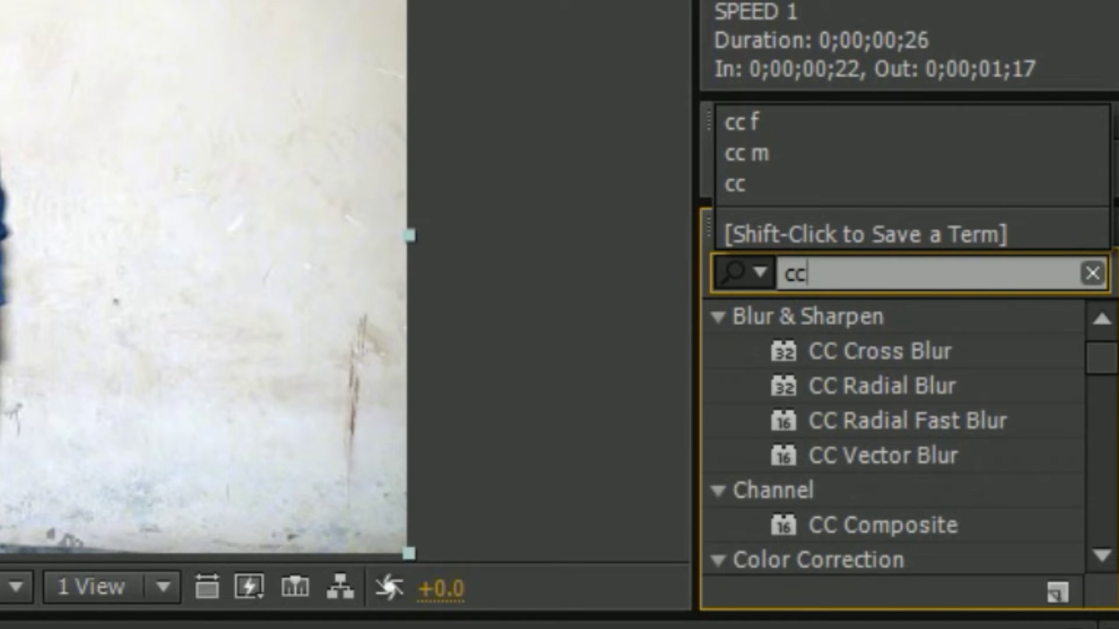
{"action": "type", "text": "f"}
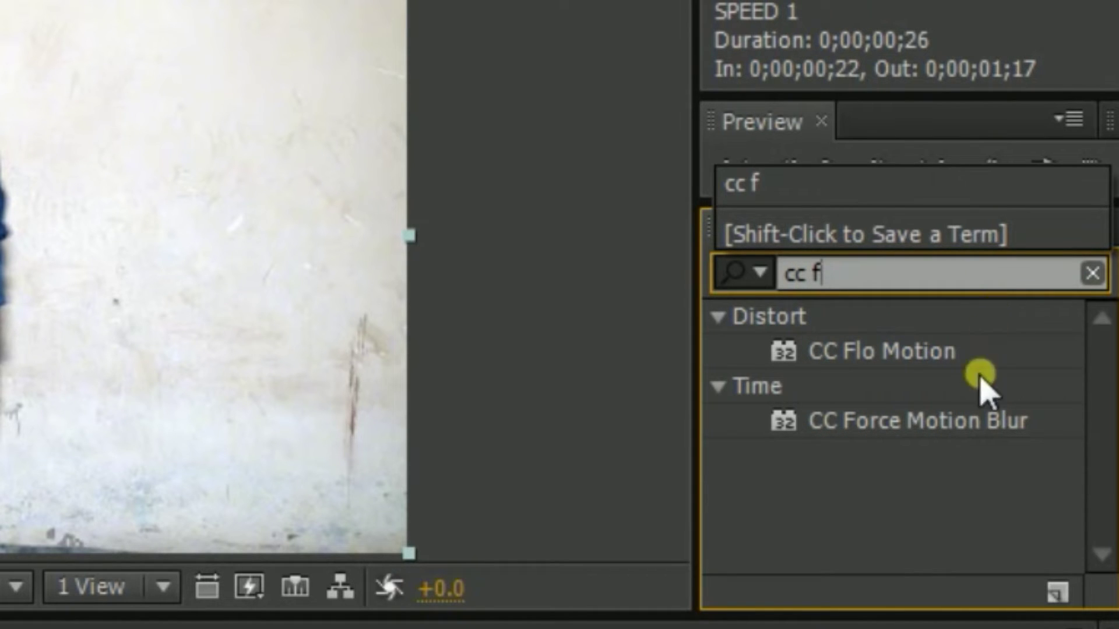
{"action": "left_click", "coordinate": [907, 475]}
{"action": "mouse_move", "coordinate": [914, 428]}
{"action": "left_mouse_down"}
{"action": "mouse_move", "coordinate": [638, 525]}
{"action": "mouse_move", "coordinate": [492, 518]}
{"action": "left_mouse_up"}
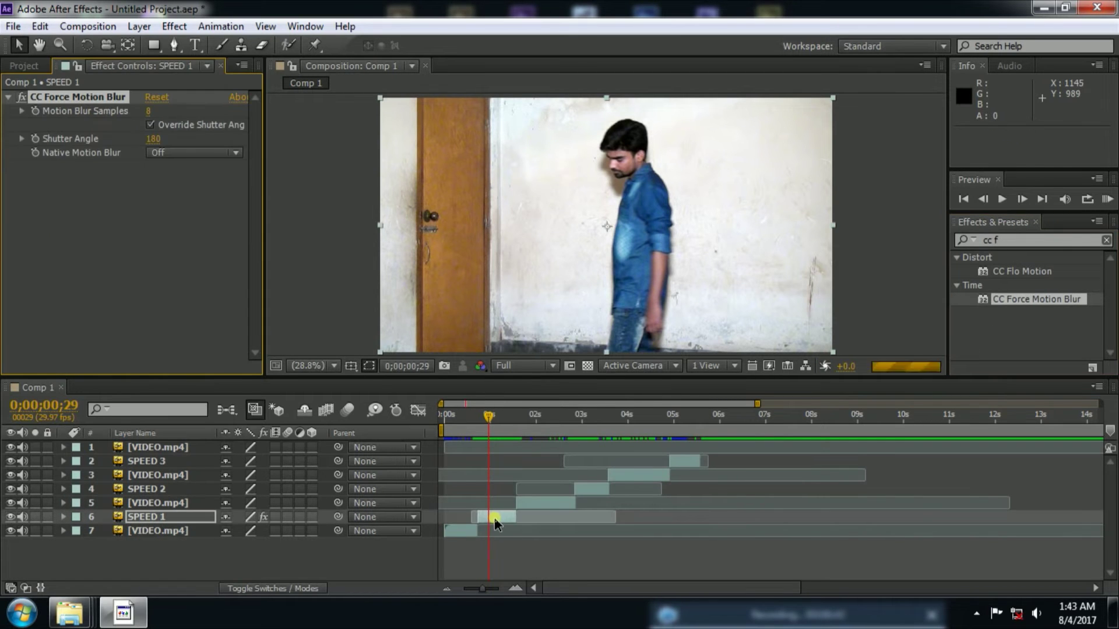
{"action": "left_click", "coordinate": [63, 517]}
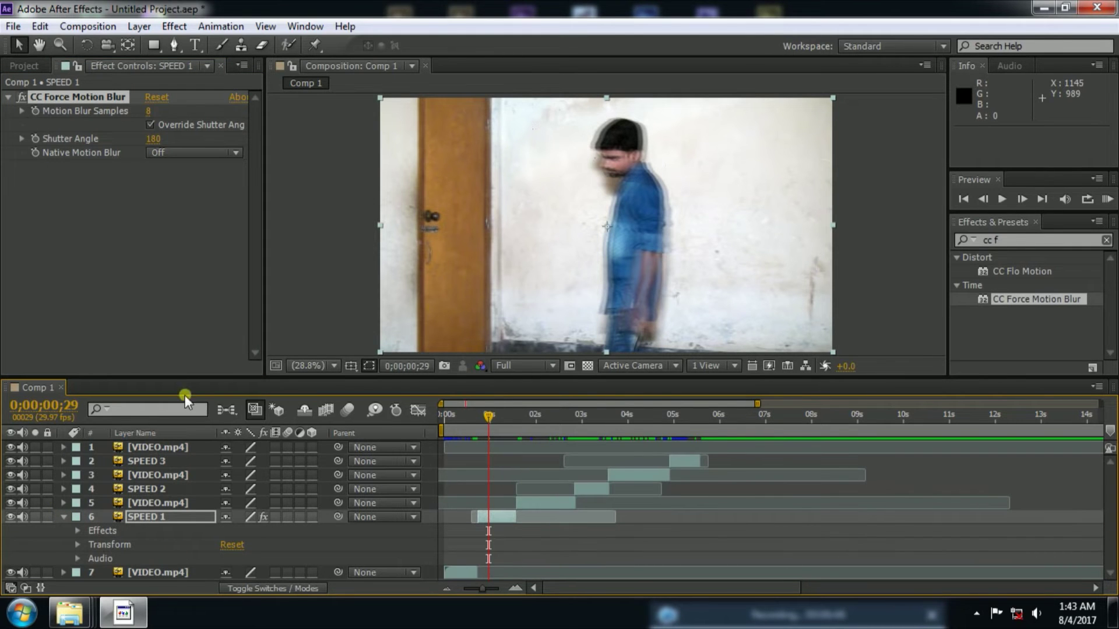
{"action": "left_click_drag", "start_coordinate": [187, 379], "coordinate": [205, 345]}
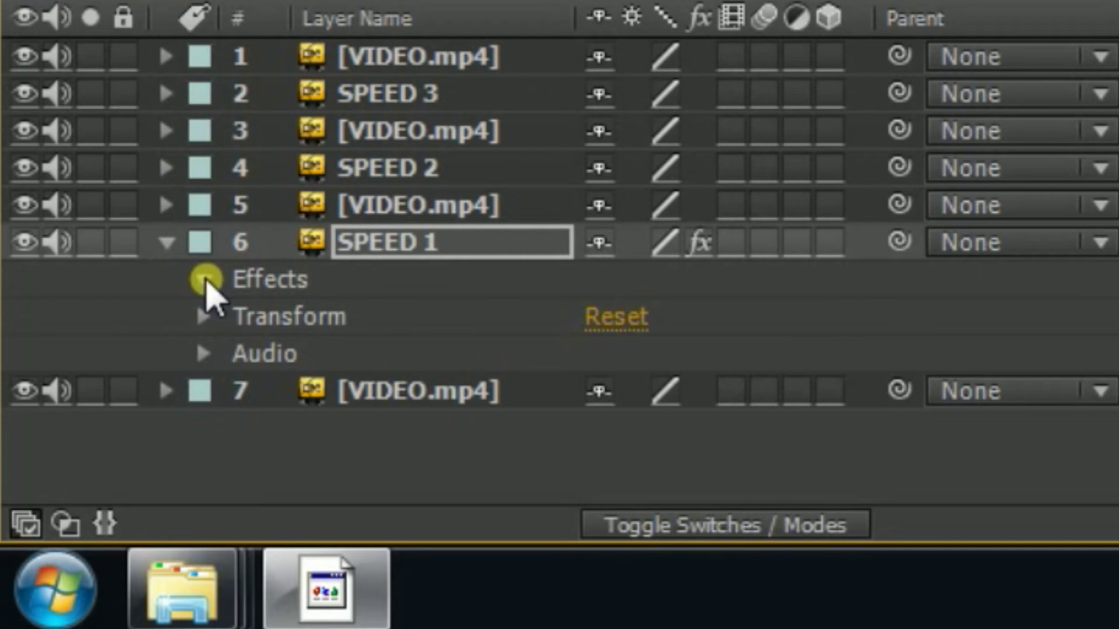
Step: Twirl open CC Force Motion Blur and raise Motion Blur Samples to 255
{"action": "left_click", "coordinate": [204, 280]}
{"action": "left_click", "coordinate": [239, 318]}
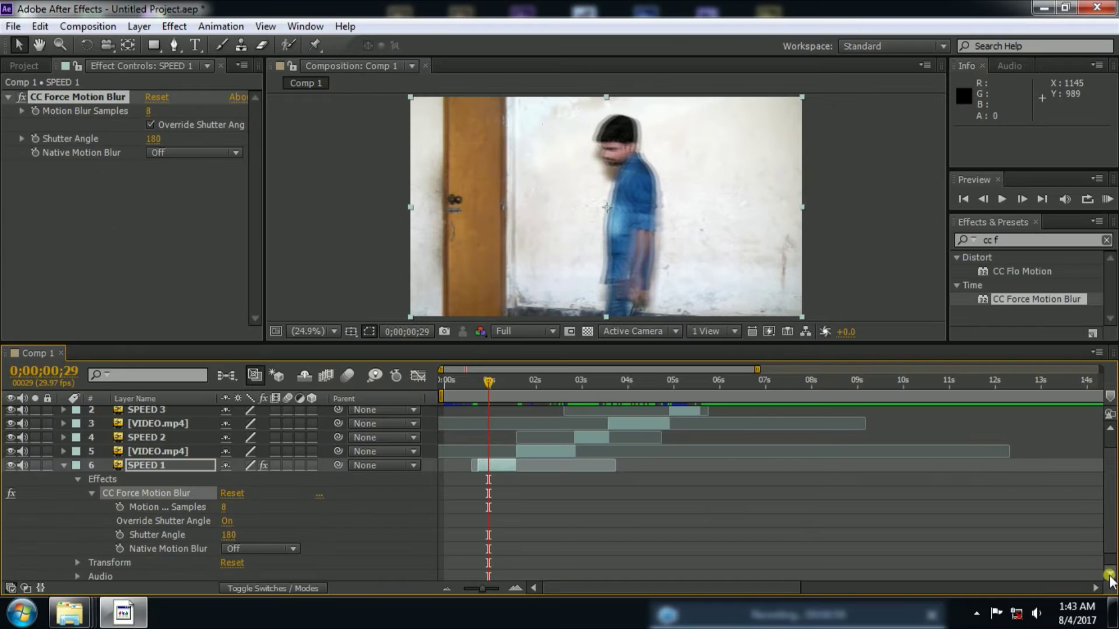
{"action": "left_click_drag", "start_coordinate": [229, 510], "coordinate": [426, 509]}
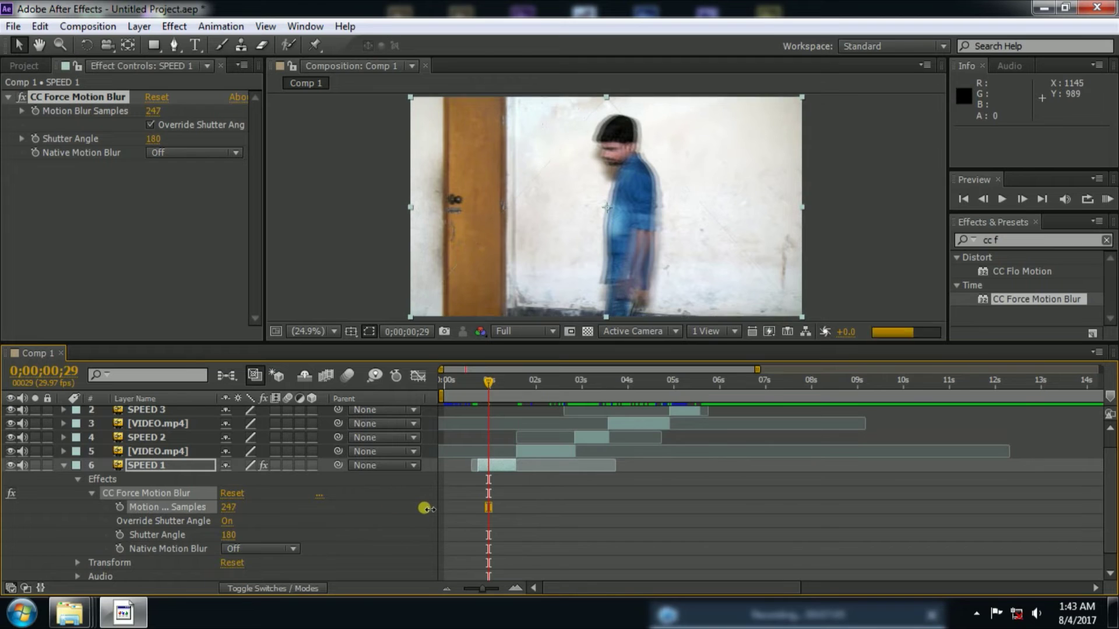
{"action": "left_click_drag", "start_coordinate": [425, 509], "coordinate": [531, 499]}
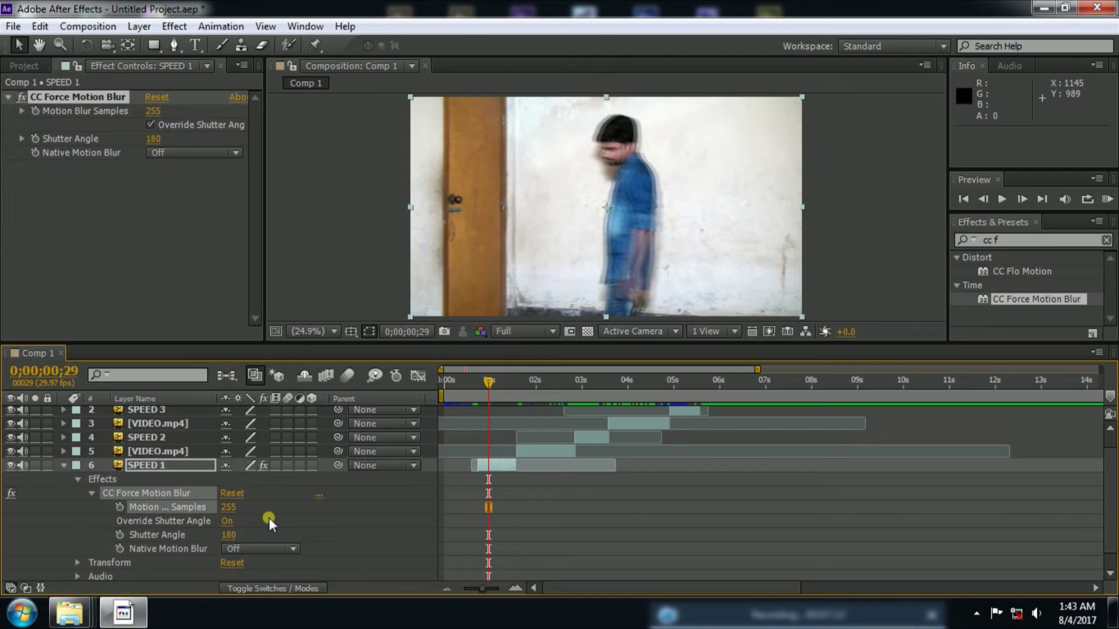
{"action": "left_click", "coordinate": [299, 518]}
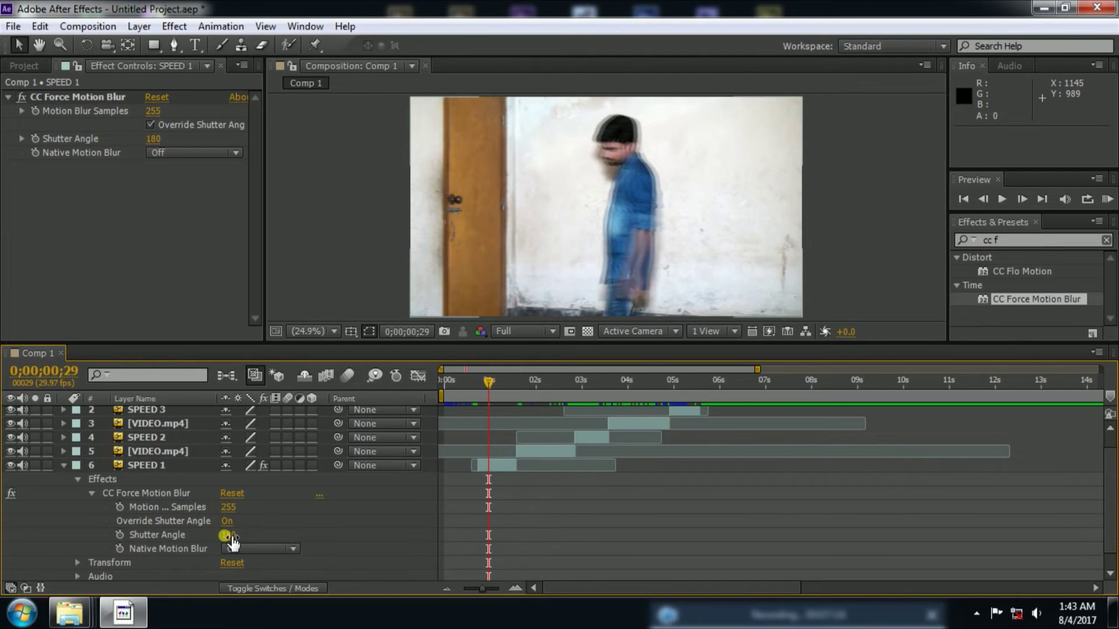
Step: Push the Shutter Angle up from 180 to 616
{"action": "left_click_drag", "start_coordinate": [232, 540], "coordinate": [289, 539]}
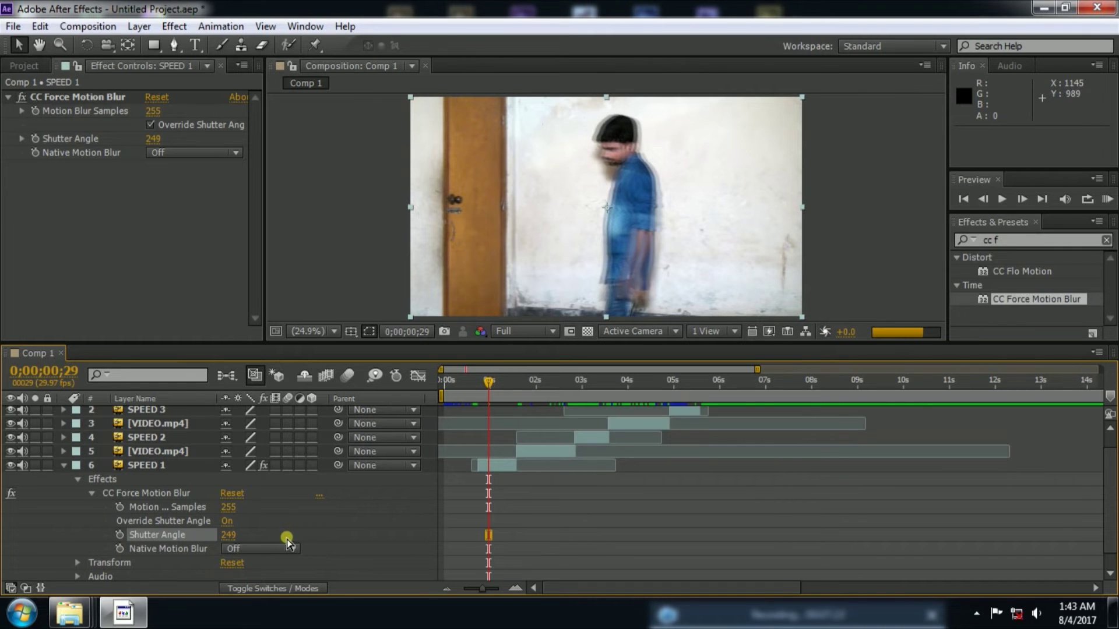
{"action": "left_click", "coordinate": [229, 535]}
{"action": "mouse_move", "coordinate": [234, 542]}
{"action": "left_mouse_down"}
{"action": "mouse_move", "coordinate": [385, 528]}
{"action": "mouse_move", "coordinate": [357, 530]}
{"action": "left_mouse_up"}
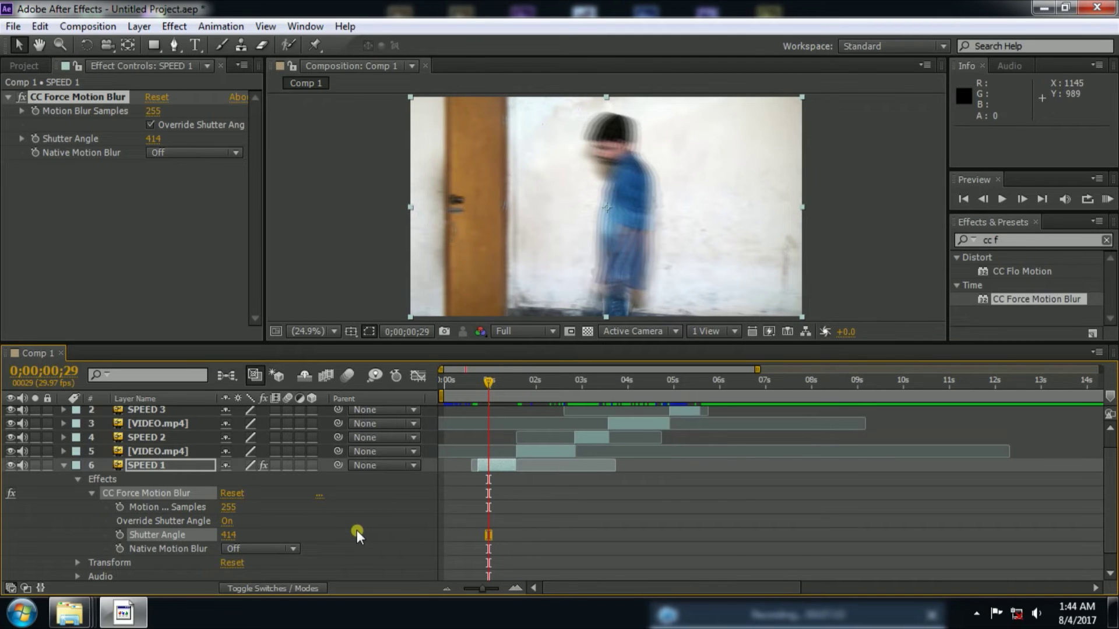
{"action": "left_click_drag", "start_coordinate": [233, 542], "coordinate": [391, 534]}
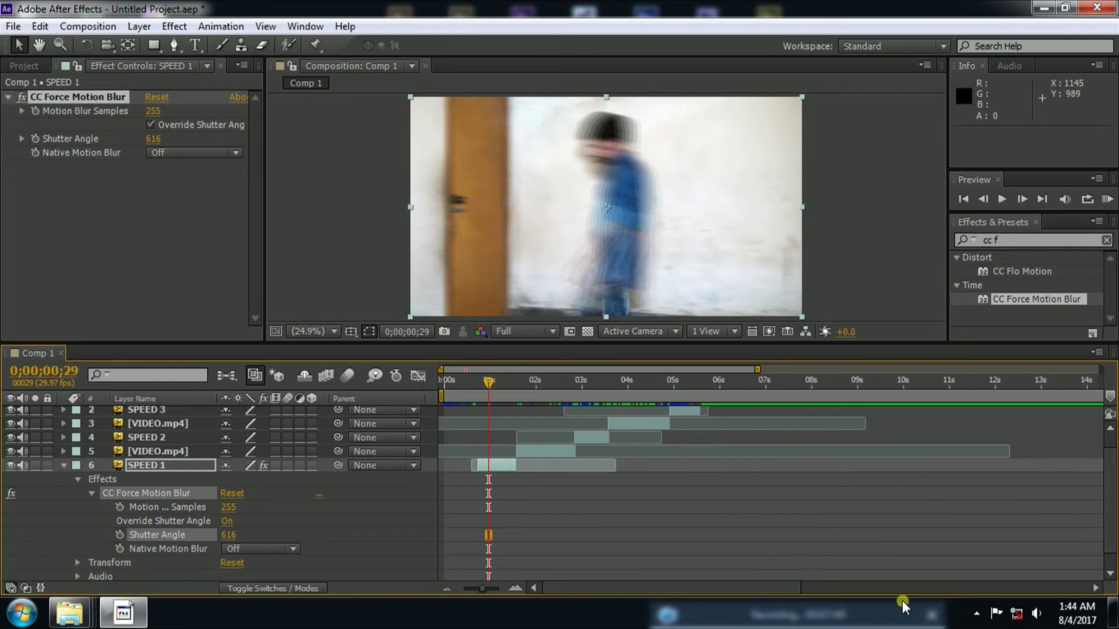
Step: Scrub nearby frames to check the heavier motion blur
{"action": "left_click", "coordinate": [976, 613]}
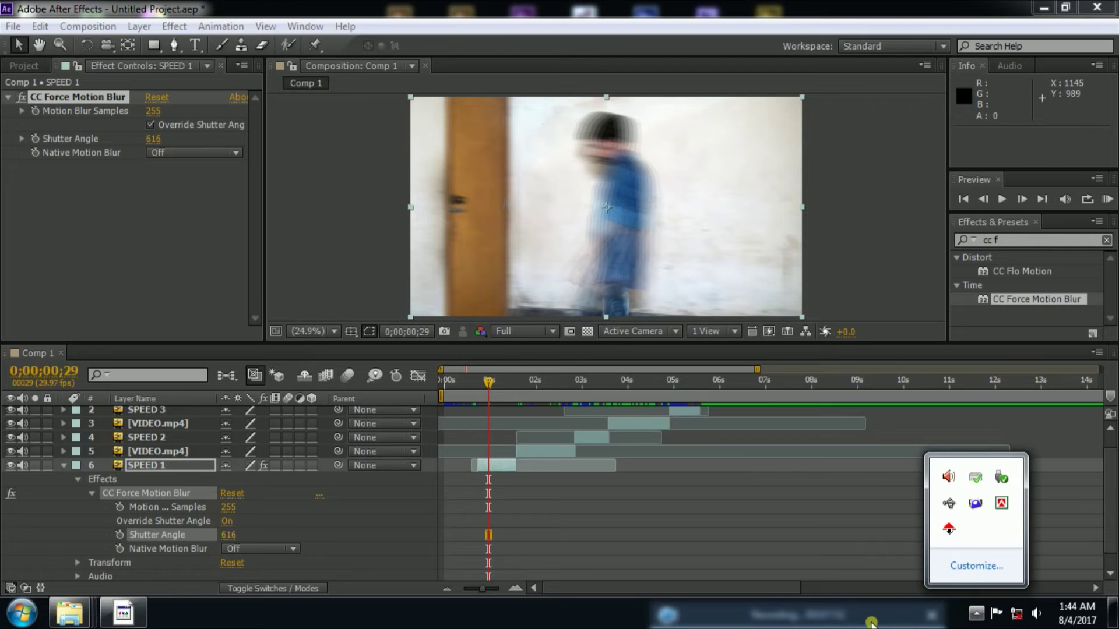
{"action": "left_click", "coordinate": [485, 378]}
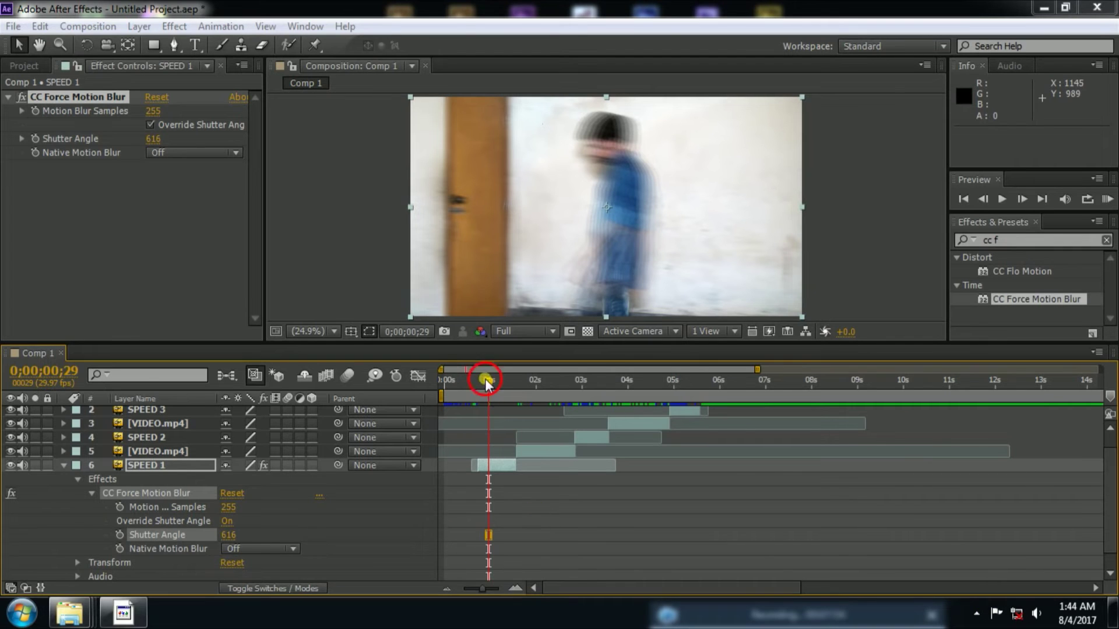
{"action": "left_click_drag", "start_coordinate": [485, 379], "coordinate": [480, 391]}
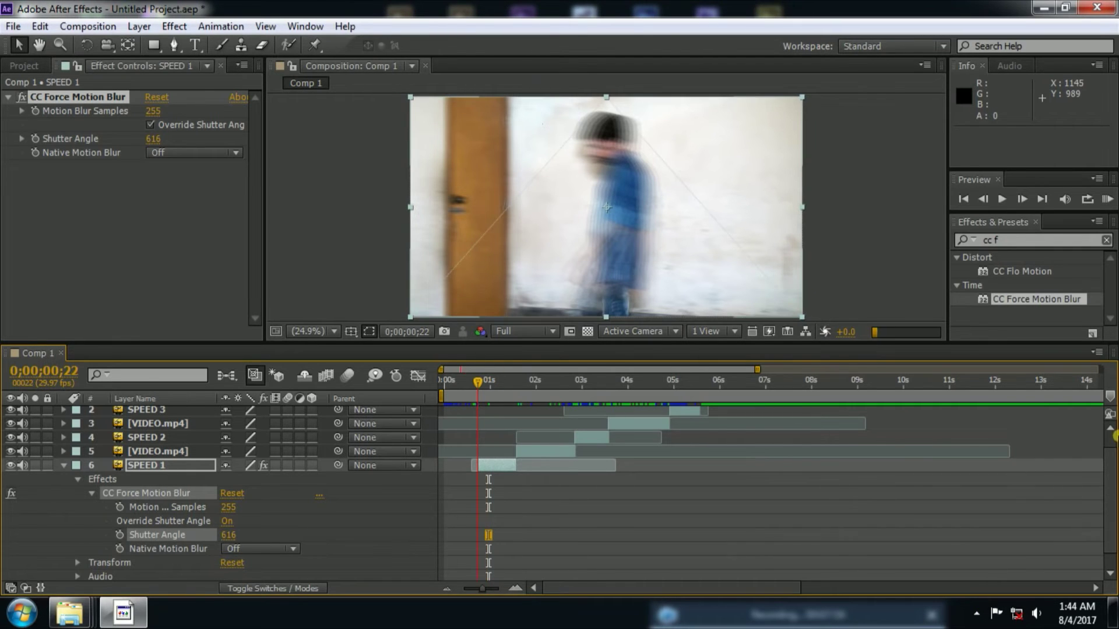
{"action": "left_click_drag", "start_coordinate": [1112, 466], "coordinate": [1112, 431]}
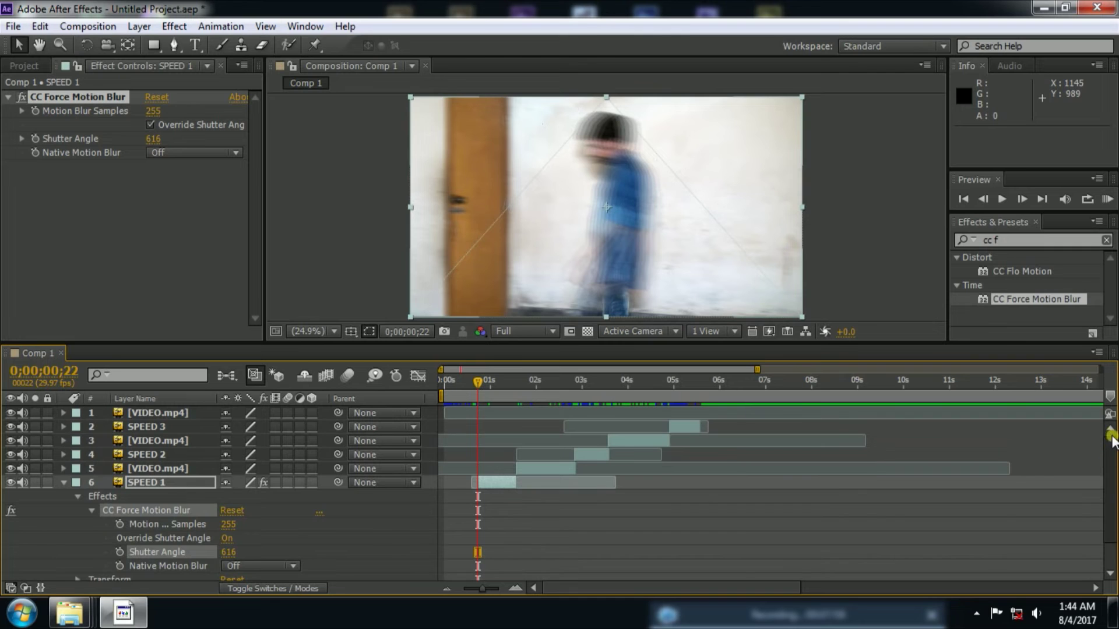
{"action": "mouse_move", "coordinate": [466, 395]}
{"action": "left_mouse_down"}
{"action": "mouse_move", "coordinate": [485, 395]}
{"action": "mouse_move", "coordinate": [482, 404]}
{"action": "left_mouse_up"}
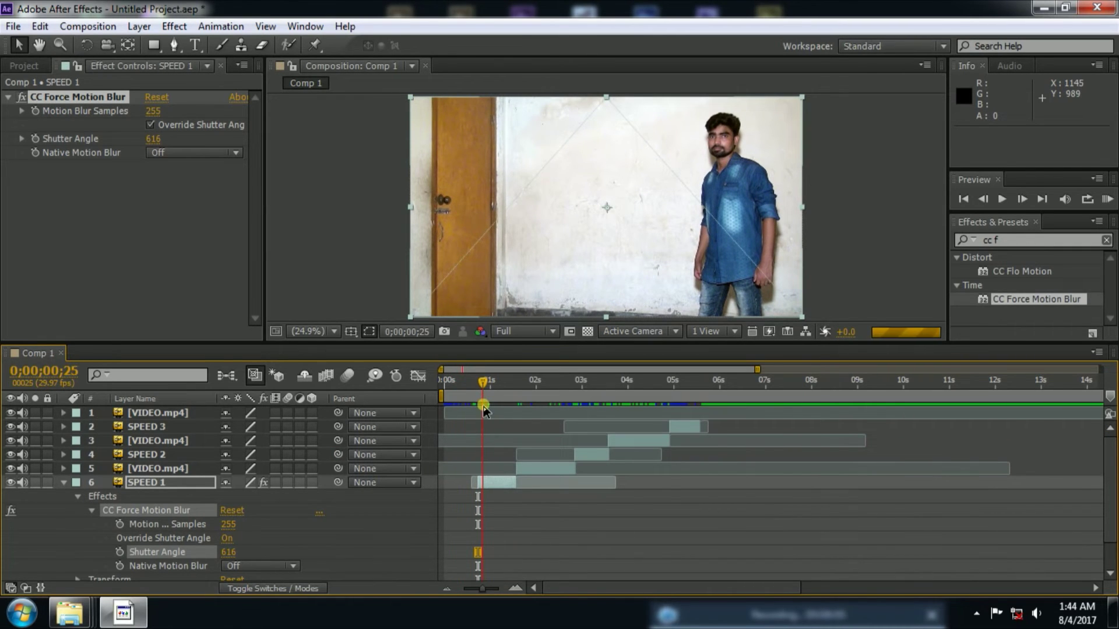
Step: Deselect the shutter angle keyframe and move the playhead back to frame 0;00;00;13
{"action": "left_click", "coordinate": [976, 613]}
{"action": "left_click", "coordinate": [861, 625]}
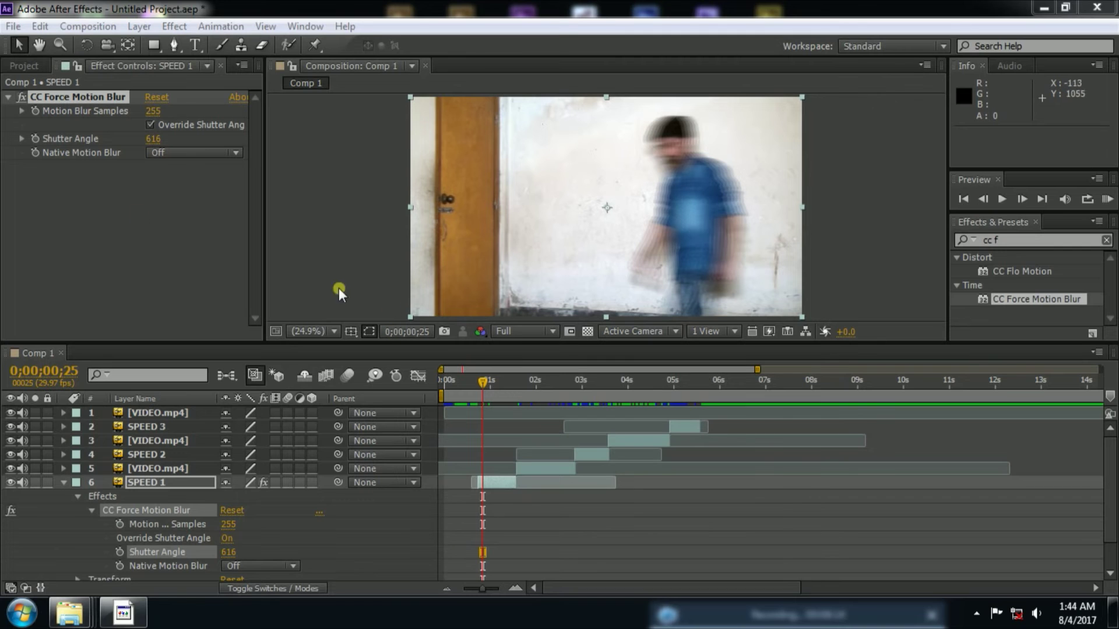
{"action": "left_click", "coordinate": [540, 554]}
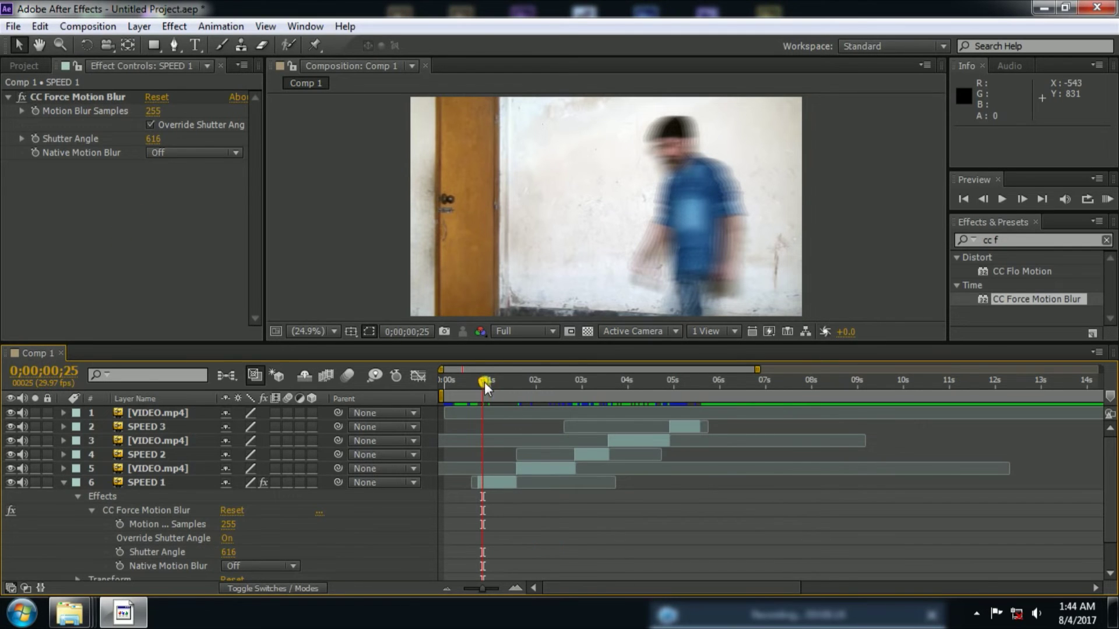
{"action": "left_click_drag", "start_coordinate": [462, 391], "coordinate": [453, 398]}
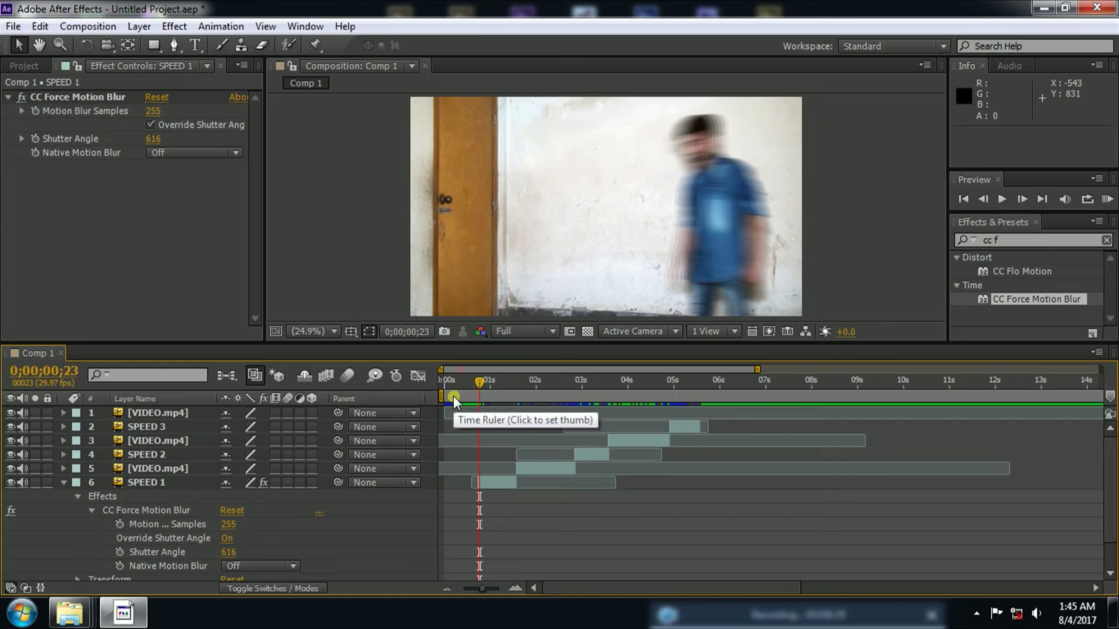
{"action": "left_click", "coordinate": [454, 400]}
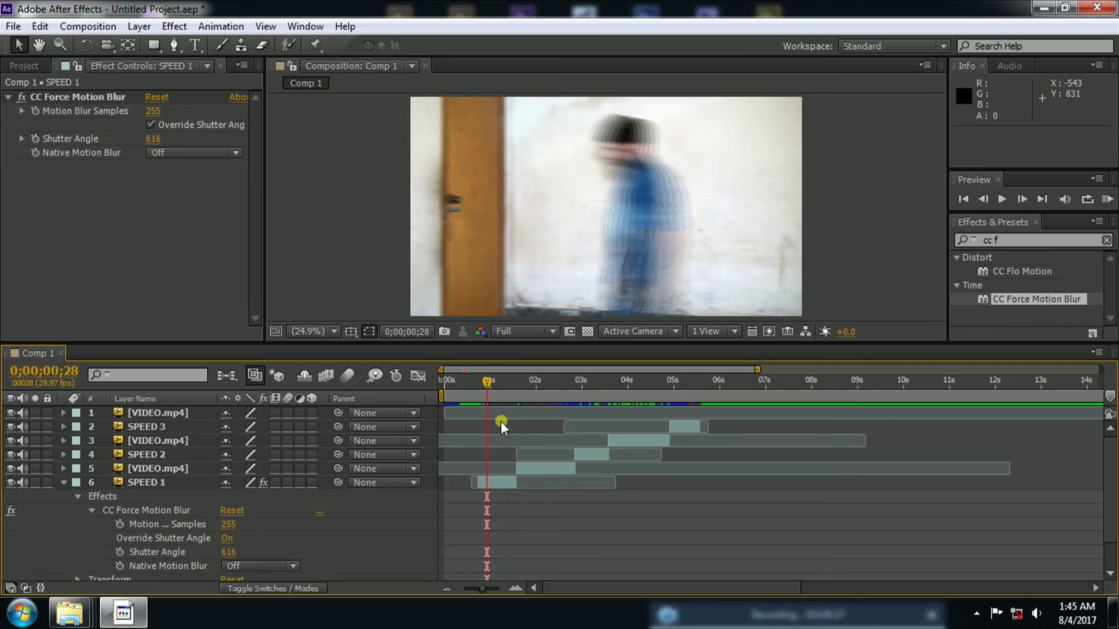
Step: Scrub SPEED 1's CC Force Motion Blur shutter angle to 596, then deselect the layer
{"action": "left_click_drag", "start_coordinate": [227, 552], "coordinate": [255, 554]}
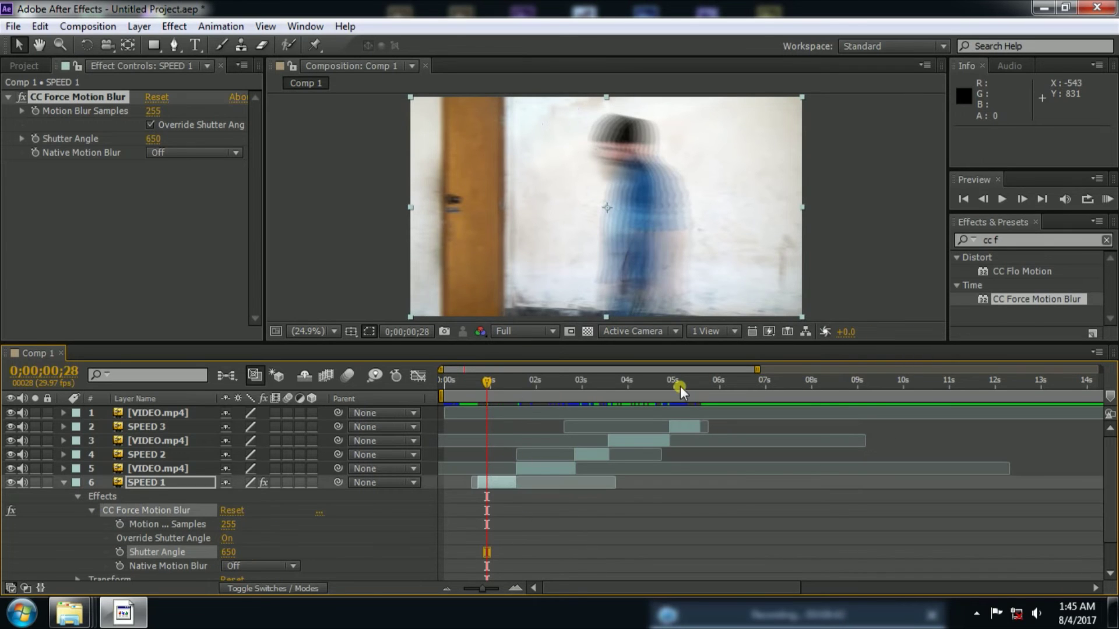
{"action": "left_click_drag", "start_coordinate": [233, 552], "coordinate": [219, 555]}
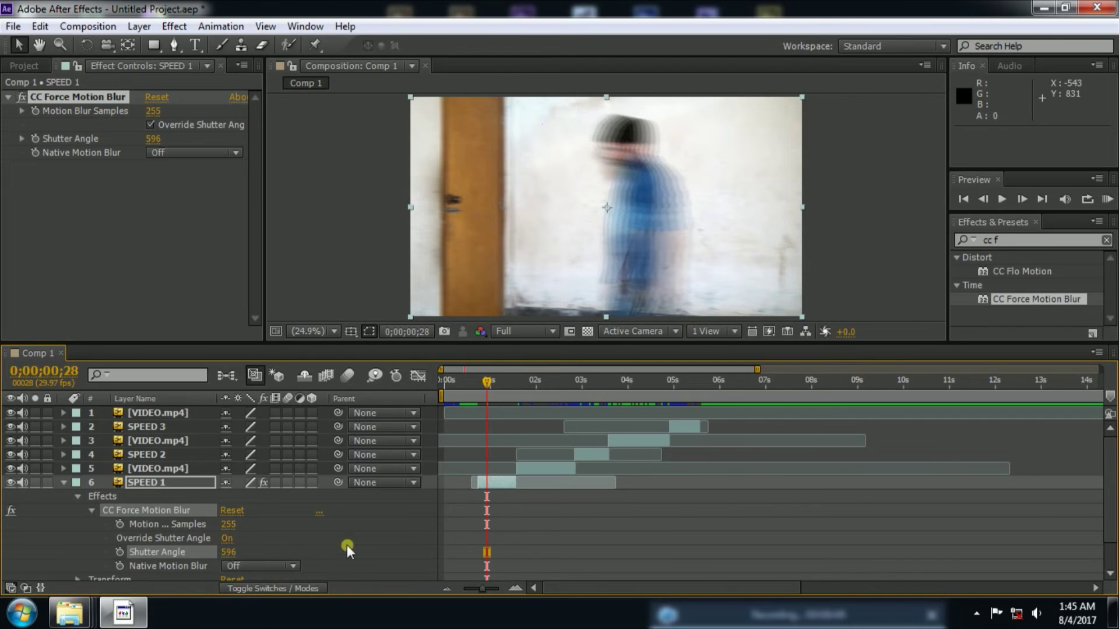
{"action": "left_click", "coordinate": [552, 539]}
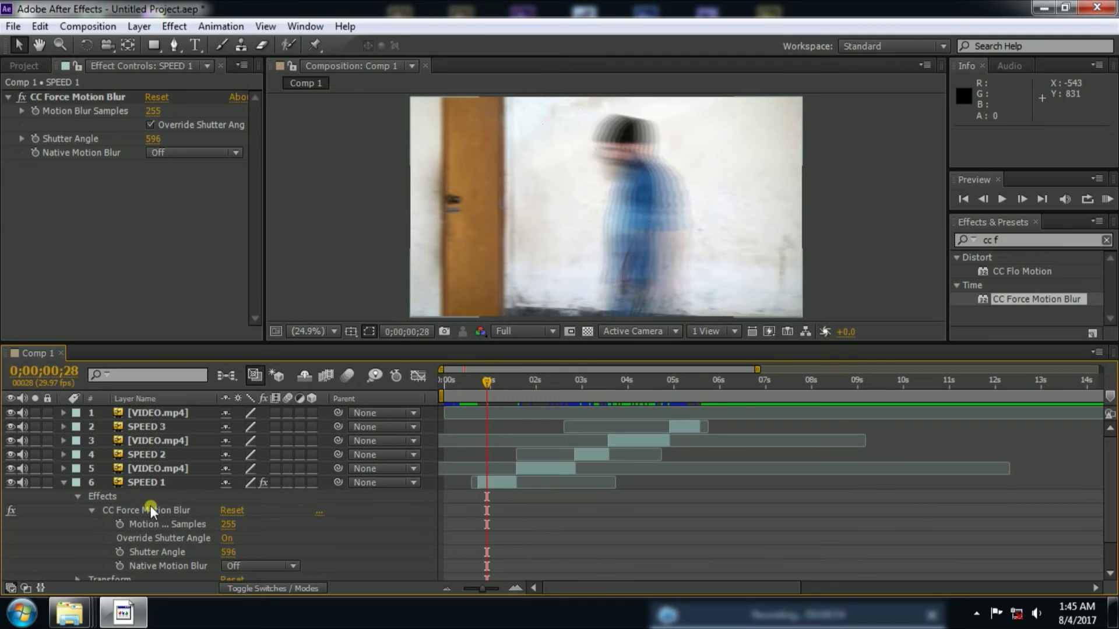
Step: Copy CC Force Motion Blur from SPEED 1 and paste it onto SPEED 2 around 0;00;02;09
{"action": "right_click", "coordinate": [150, 507]}
{"action": "left_click", "coordinate": [142, 509]}
{"action": "key", "text": "ctrl+c"}
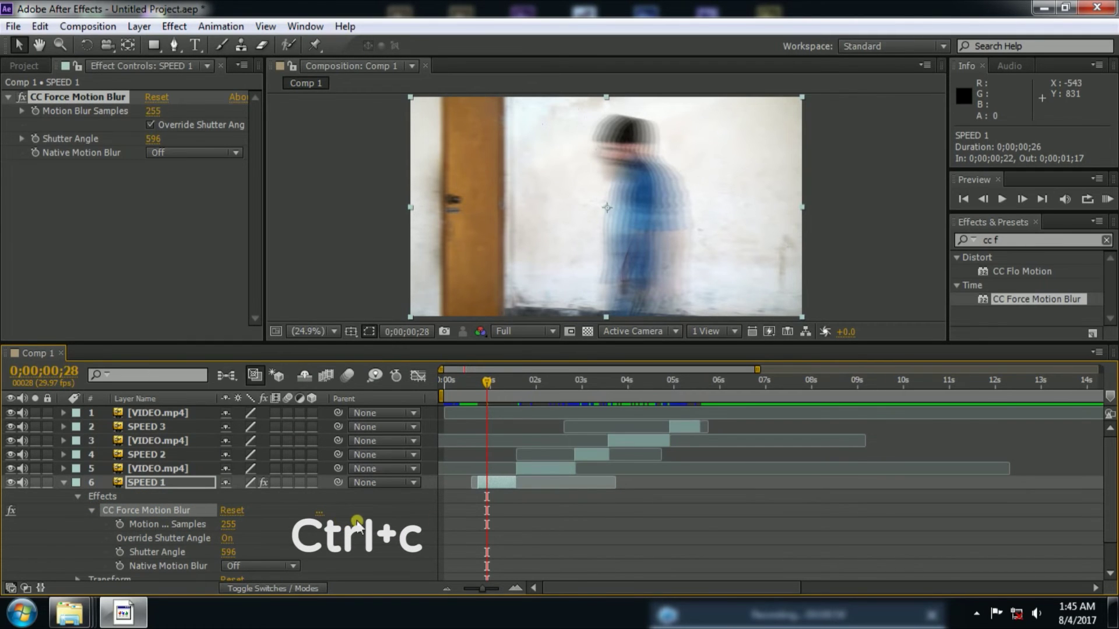
{"action": "left_click", "coordinate": [536, 382]}
{"action": "left_click_drag", "start_coordinate": [537, 387], "coordinate": [589, 401]}
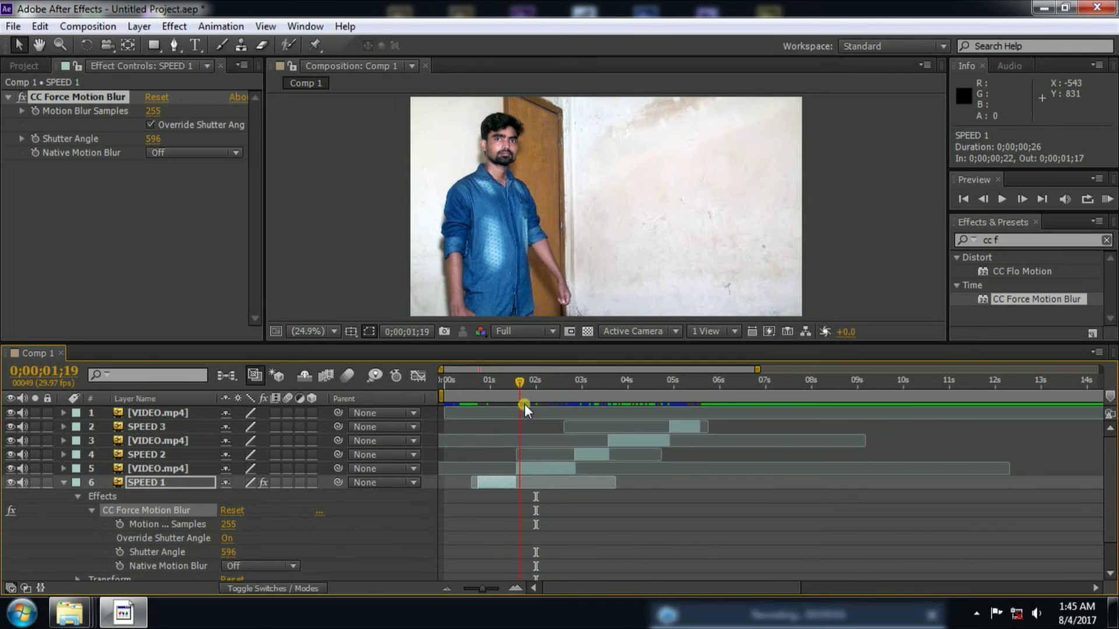
{"action": "left_click", "coordinate": [596, 455]}
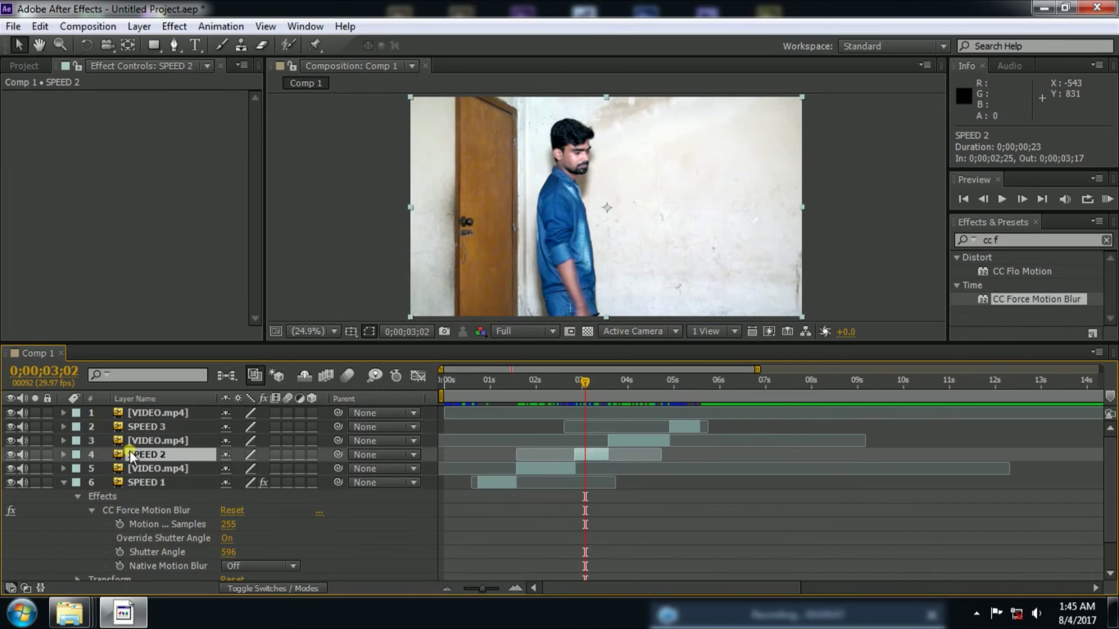
{"action": "key", "text": "ctrl+v"}
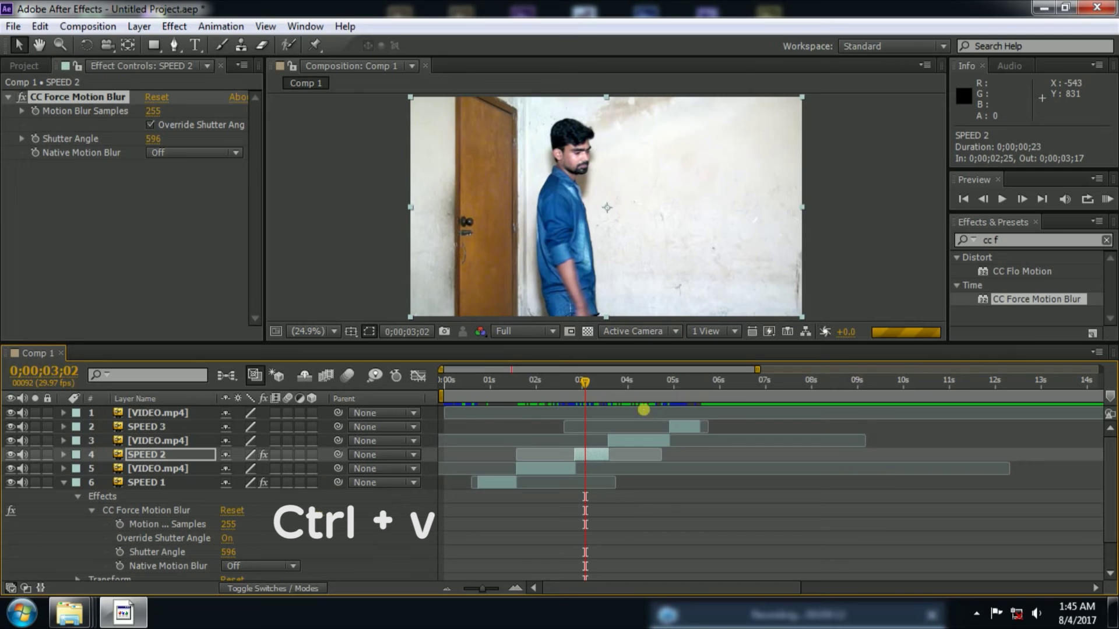
Step: Paste the same motion blur onto SPEED 3 at 0;00;05;06, then select the top VIDEO.mp4 layer
{"action": "left_click", "coordinate": [683, 385]}
{"action": "left_click", "coordinate": [676, 427]}
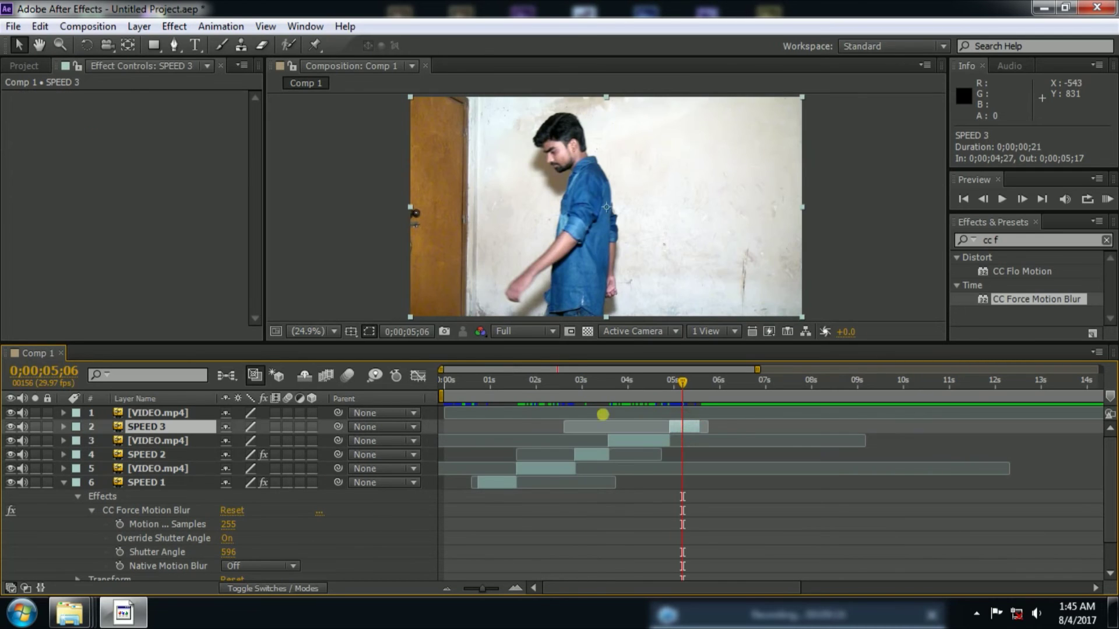
{"action": "key", "text": "ctrl+v"}
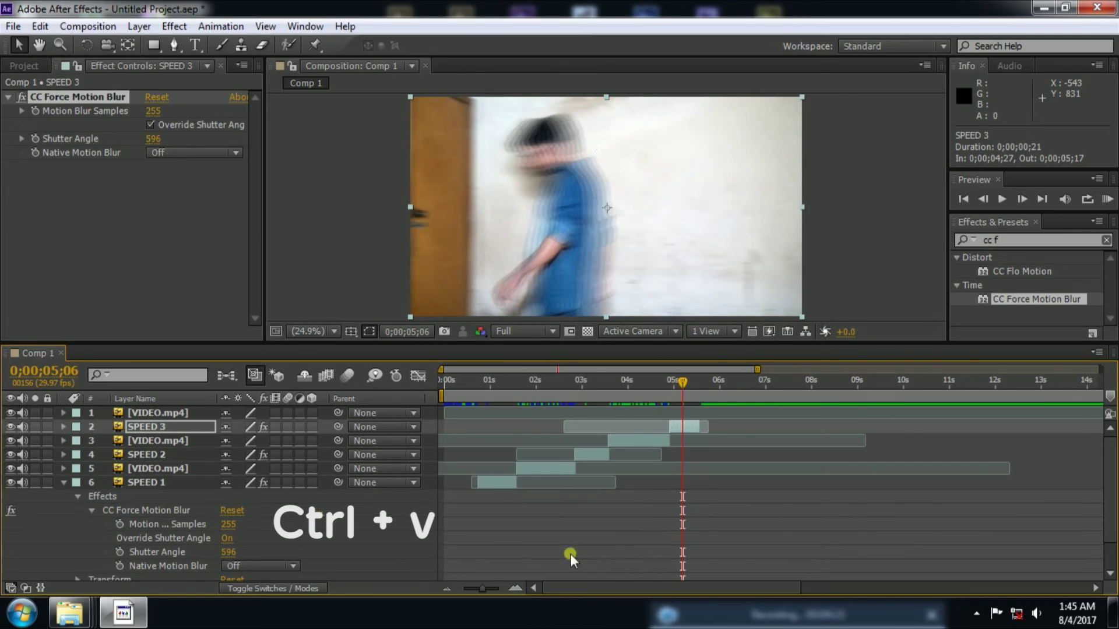
{"action": "left_click_drag", "start_coordinate": [480, 589], "coordinate": [472, 592]}
{"action": "mouse_move", "coordinate": [831, 395]}
{"action": "left_mouse_down"}
{"action": "mouse_move", "coordinate": [873, 386]}
{"action": "mouse_move", "coordinate": [648, 426]}
{"action": "left_mouse_up"}
{"action": "left_click", "coordinate": [852, 411]}
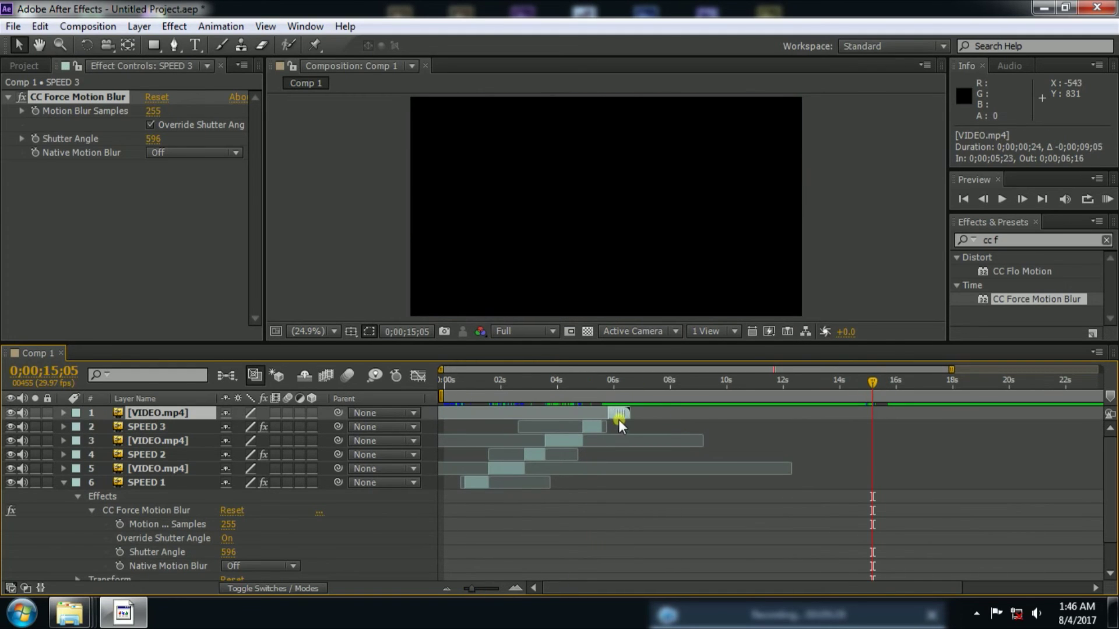
Step: Zoom to single frames and slide the top VIDEO.mp4 clip one frame earlier near 0;00;05;18
{"action": "left_click", "coordinate": [603, 383]}
{"action": "left_click", "coordinate": [481, 590]}
{"action": "left_click_drag", "start_coordinate": [480, 590], "coordinate": [498, 590]}
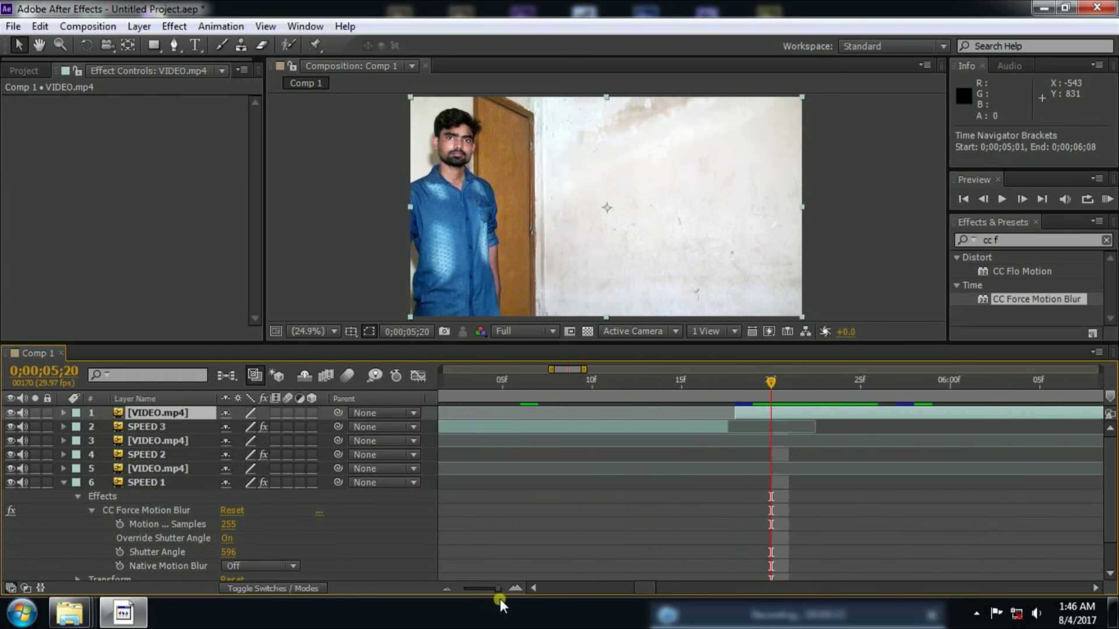
{"action": "left_click", "coordinate": [683, 386]}
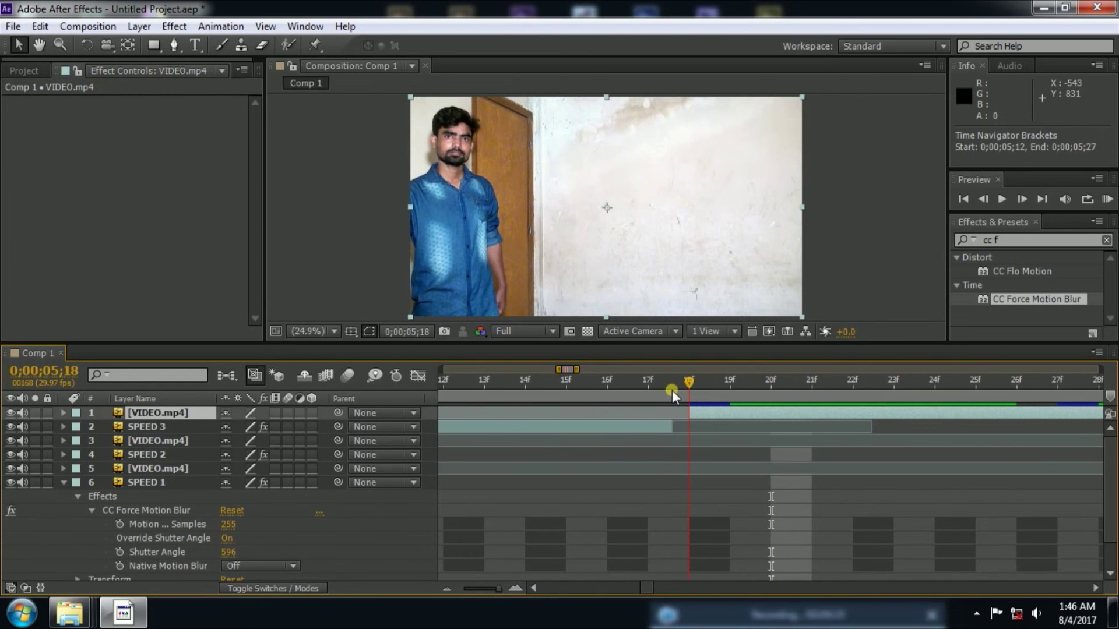
{"action": "left_click", "coordinate": [726, 415]}
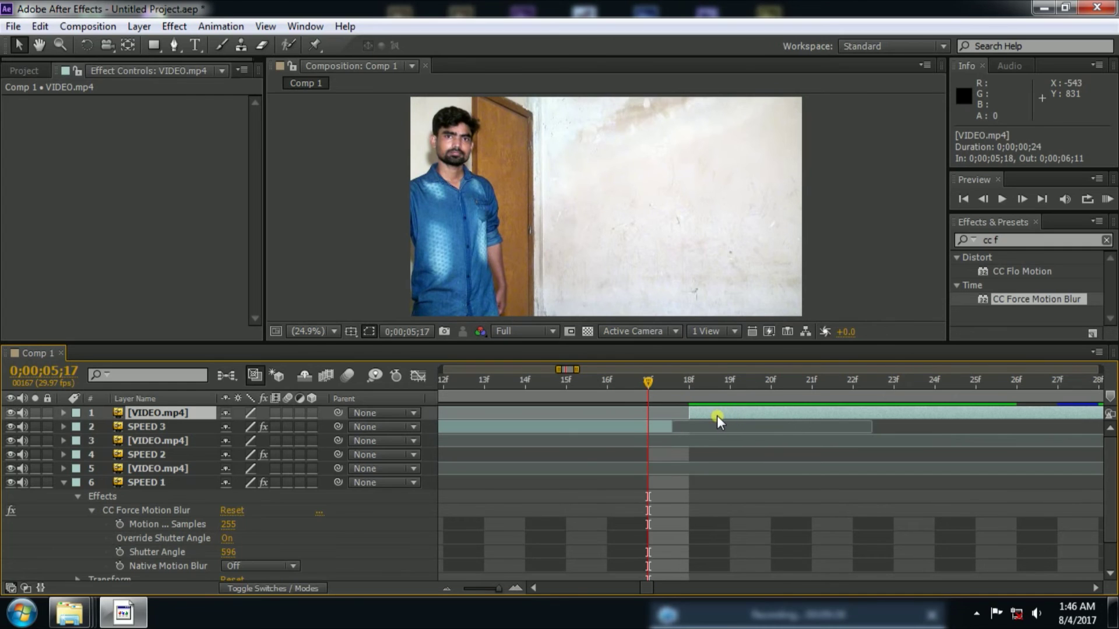
{"action": "left_click_drag", "start_coordinate": [717, 415], "coordinate": [694, 411]}
Step: Zoom back out and scrub to 0;00;05;06 to check the blur on the shifted clip
{"action": "left_click_drag", "start_coordinate": [464, 586], "coordinate": [483, 591]}
{"action": "key", "text": "semicolon"}
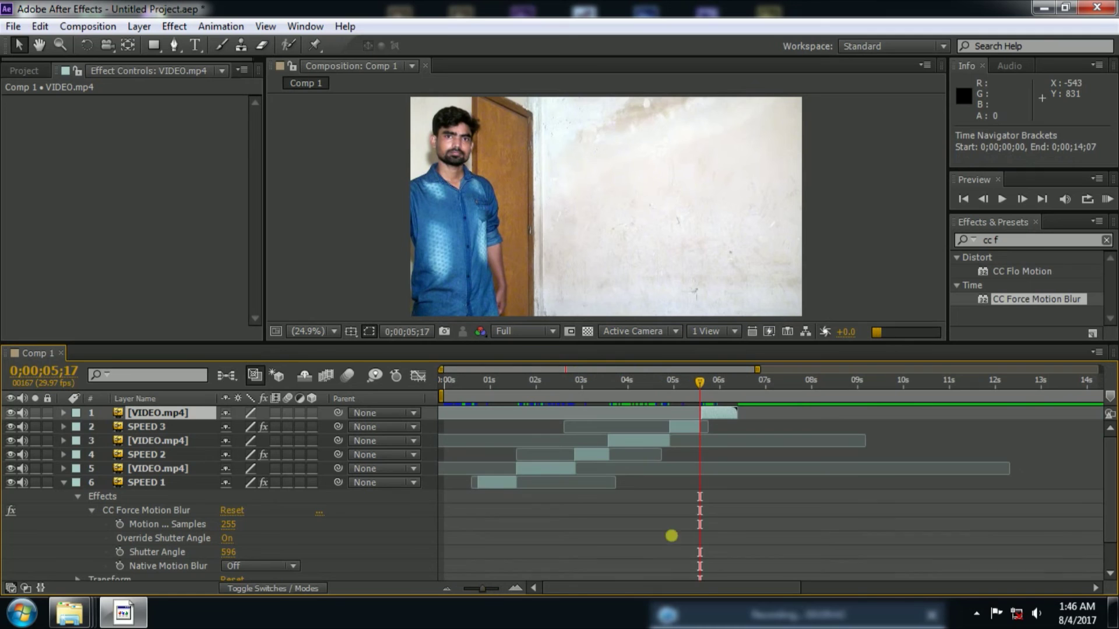
{"action": "left_click_drag", "start_coordinate": [706, 382], "coordinate": [683, 383]}
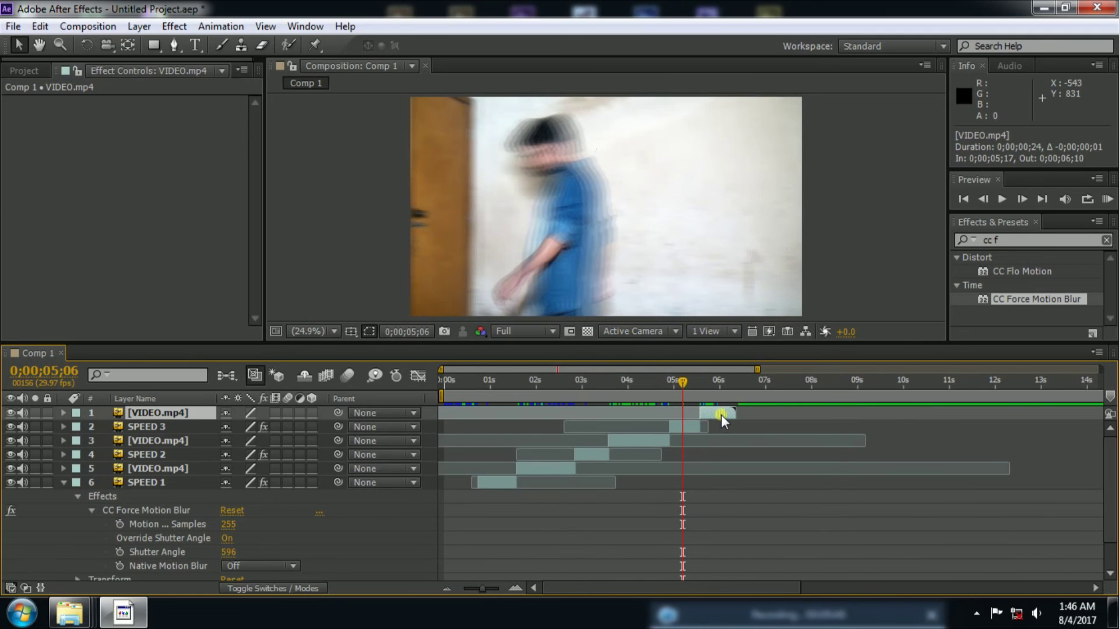
{"action": "left_click_drag", "start_coordinate": [481, 588], "coordinate": [476, 591]}
{"action": "left_click", "coordinate": [543, 530]}
{"action": "left_click_drag", "start_coordinate": [464, 381], "coordinate": [431, 395]}
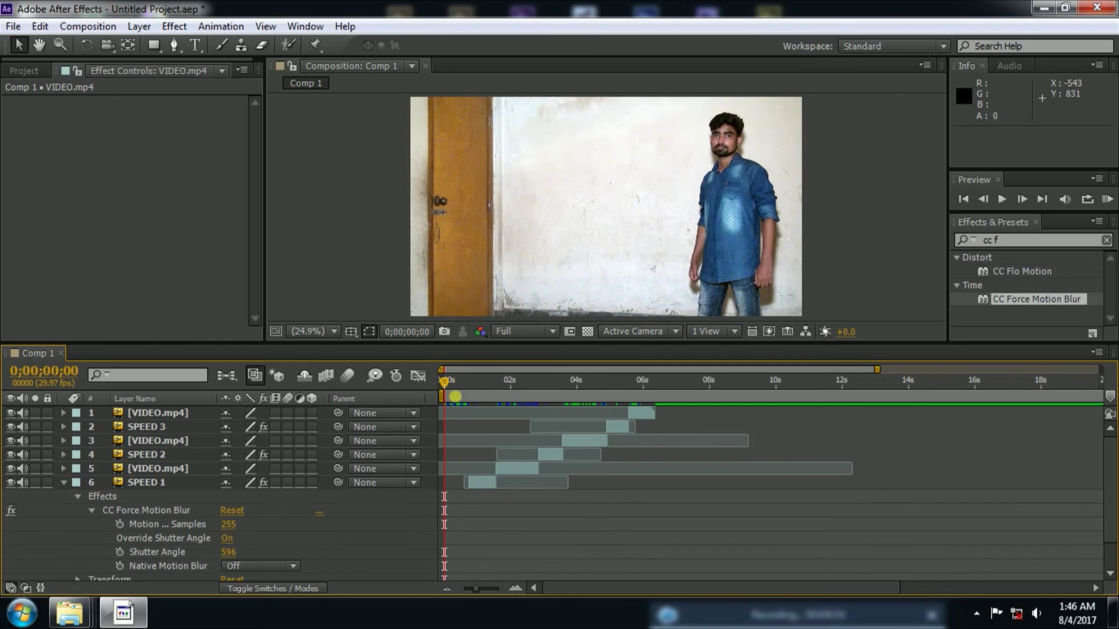
Step: Drag the work area end back to about 0;00;06;17, fine-tuning it by a frame
{"action": "left_click_drag", "start_coordinate": [466, 588], "coordinate": [456, 592]}
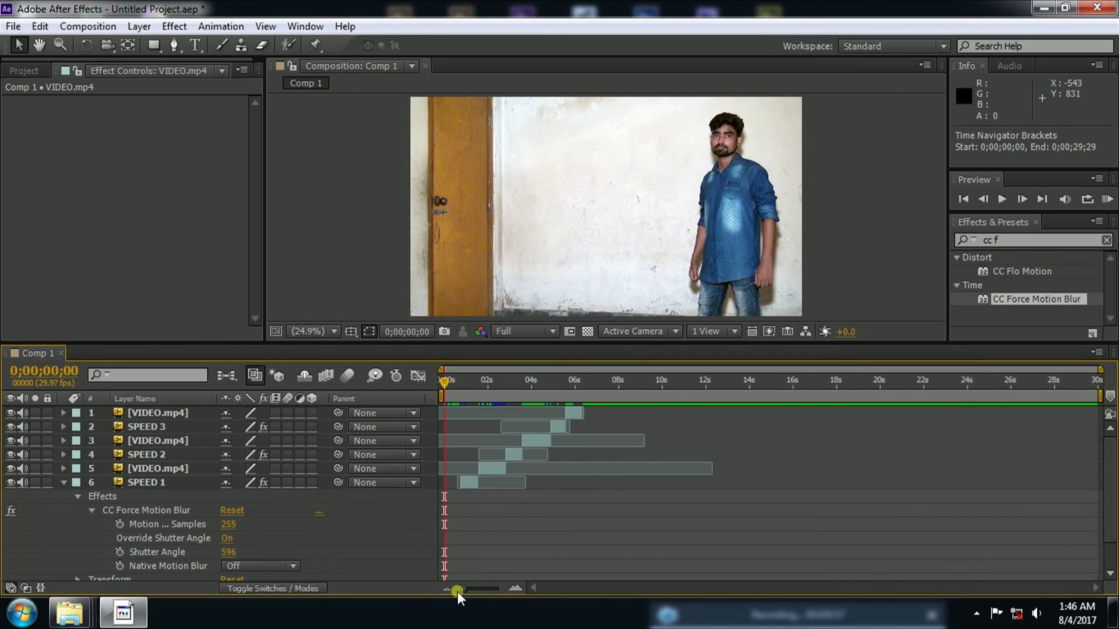
{"action": "left_click_drag", "start_coordinate": [1099, 397], "coordinate": [585, 400]}
{"action": "left_click_drag", "start_coordinate": [464, 588], "coordinate": [500, 606]}
{"action": "left_click_drag", "start_coordinate": [743, 396], "coordinate": [729, 402]}
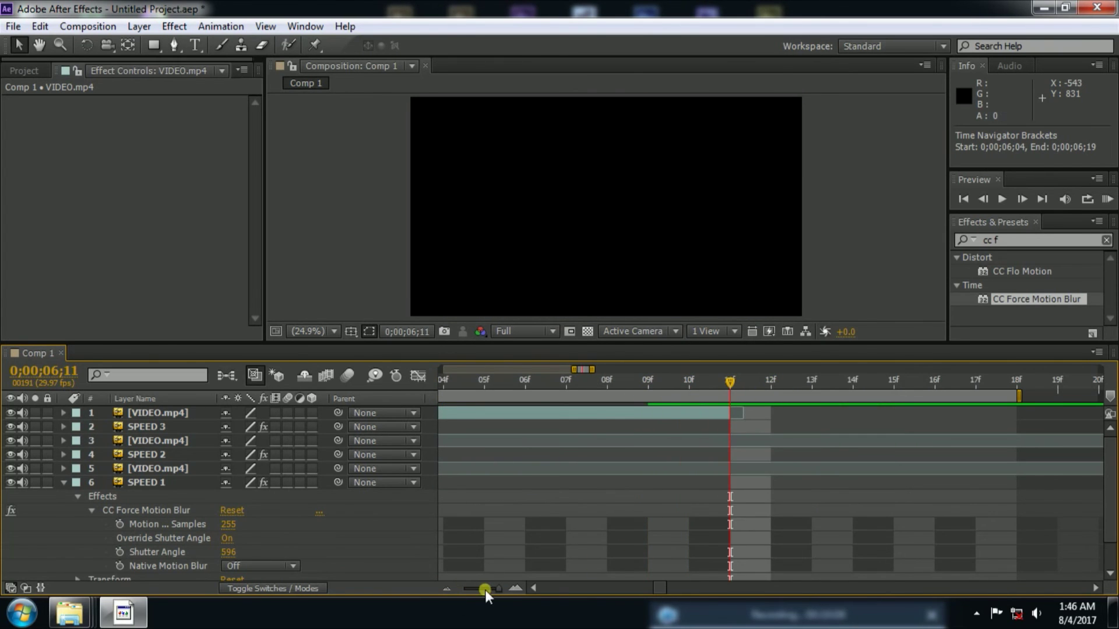
{"action": "left_click_drag", "start_coordinate": [484, 590], "coordinate": [461, 579]}
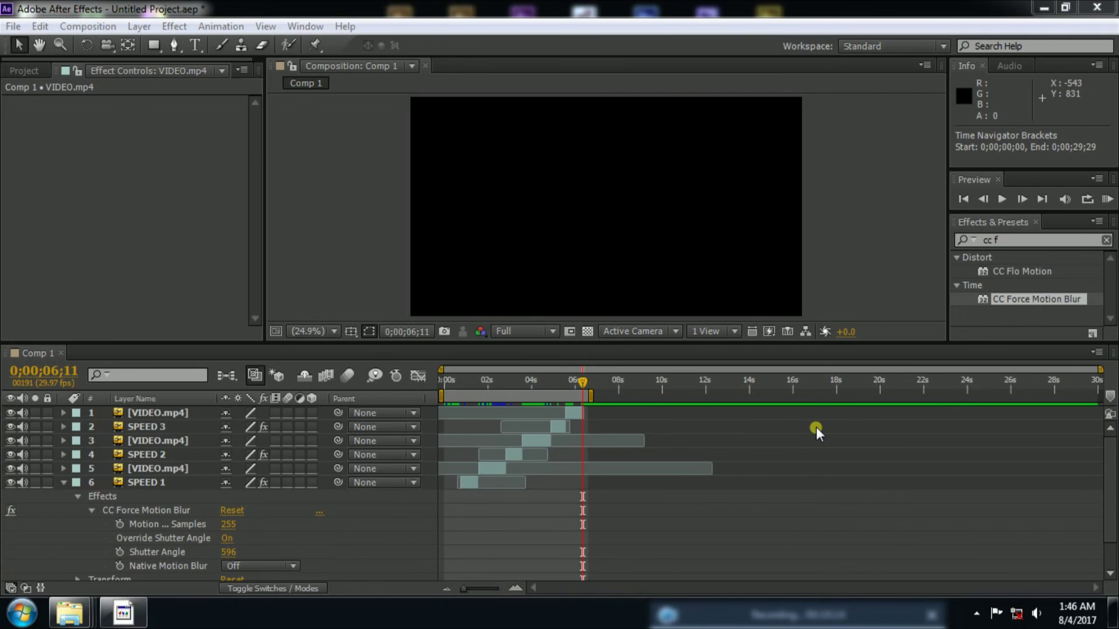
Step: Find the clip's last frame and tighten the work area end to about 0;00;06;09
{"action": "left_click_drag", "start_coordinate": [564, 385], "coordinate": [580, 383]}
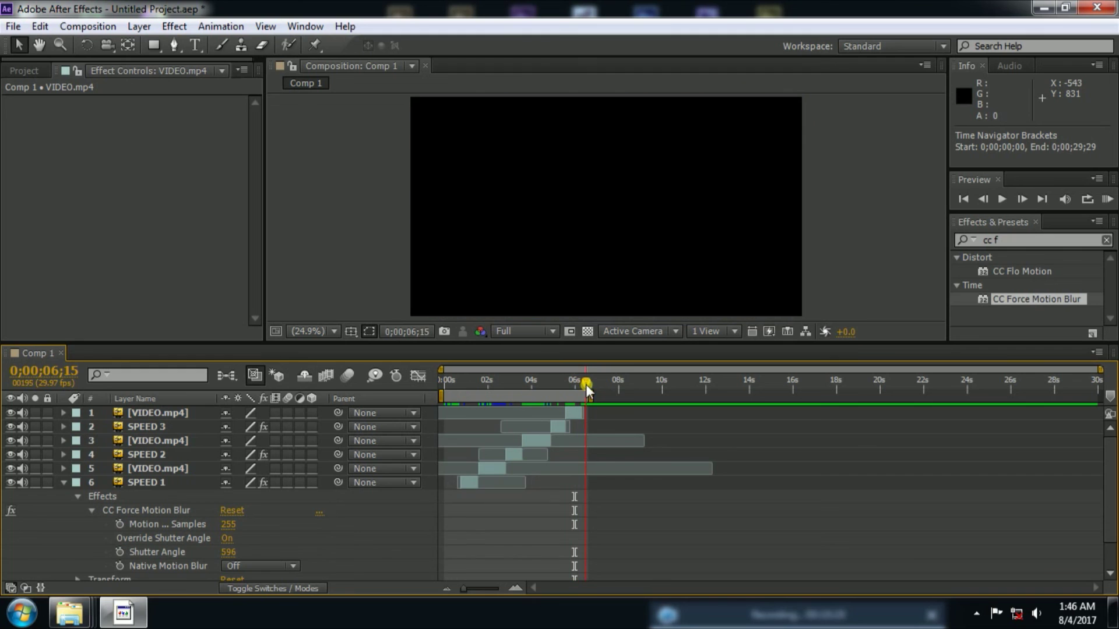
{"action": "left_click_drag", "start_coordinate": [581, 385], "coordinate": [581, 389]}
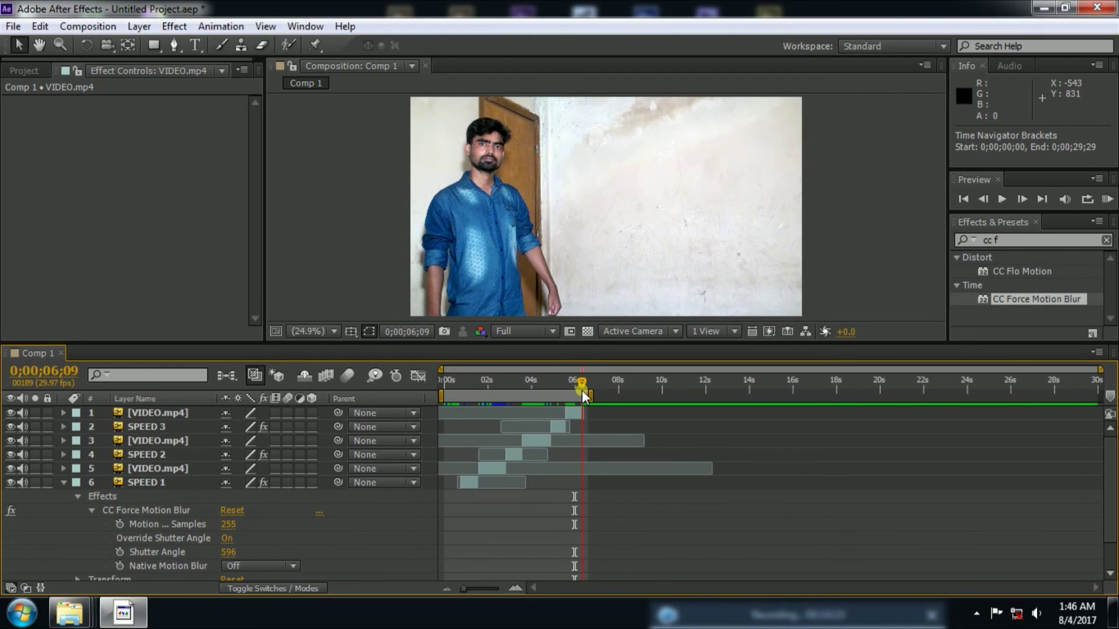
{"action": "left_click_drag", "start_coordinate": [464, 588], "coordinate": [498, 589]}
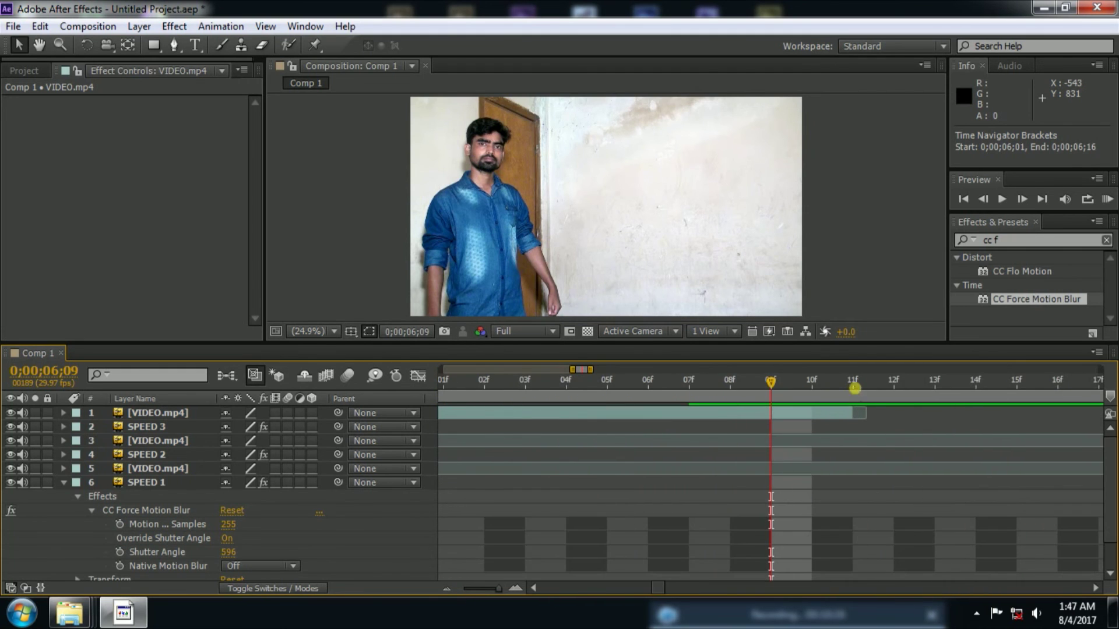
{"action": "left_click", "coordinate": [854, 384]}
{"action": "left_click_drag", "start_coordinate": [498, 588], "coordinate": [465, 590]}
Step: Return the playhead to 0;00;00;00 and add Comp 1 to the Render Queue
{"action": "left_click_drag", "start_coordinate": [509, 379], "coordinate": [443, 381]}
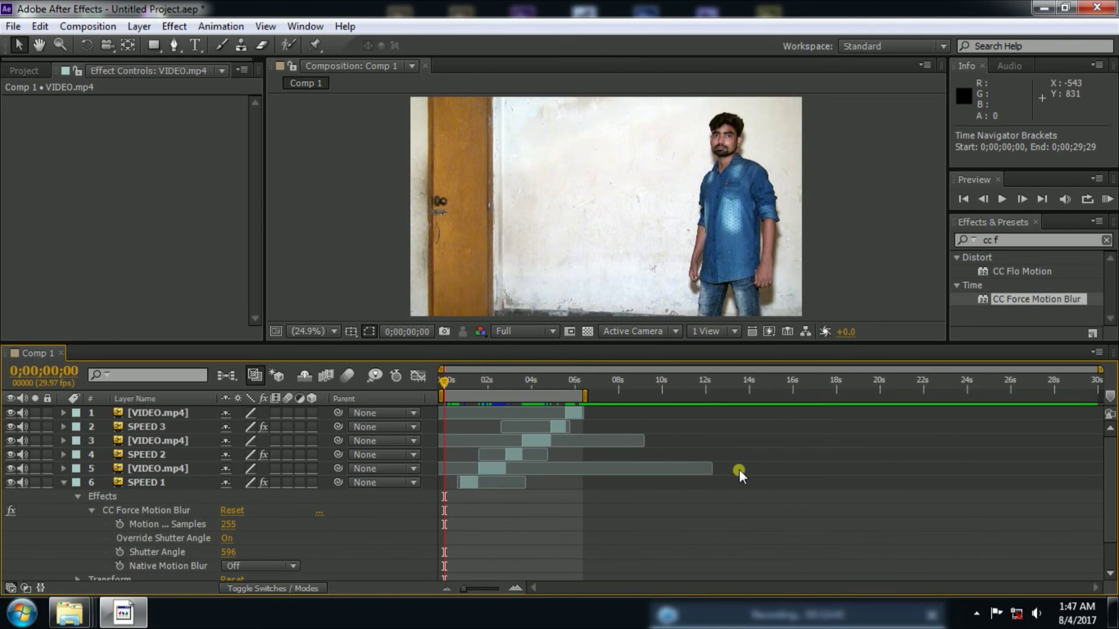
{"action": "left_click", "coordinate": [104, 27]}
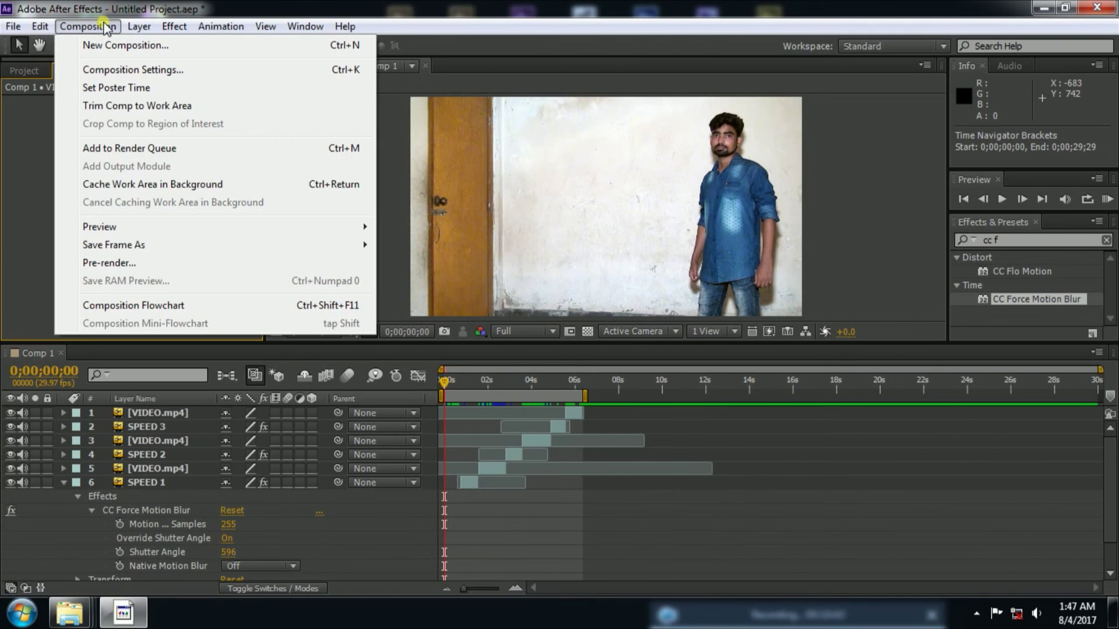
{"action": "left_click", "coordinate": [339, 149]}
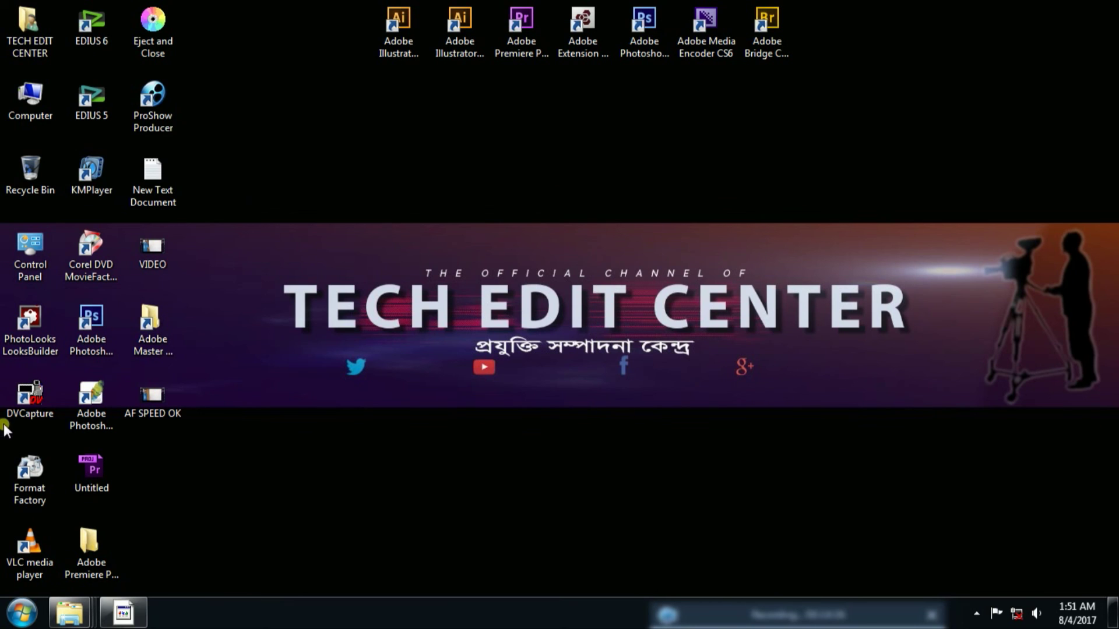
Step: Open the rendered AF SPEED OK file from the desktop with The KMPlayer
{"action": "right_click", "coordinate": [152, 389]}
{"action": "mouse_move", "coordinate": [403, 75]}
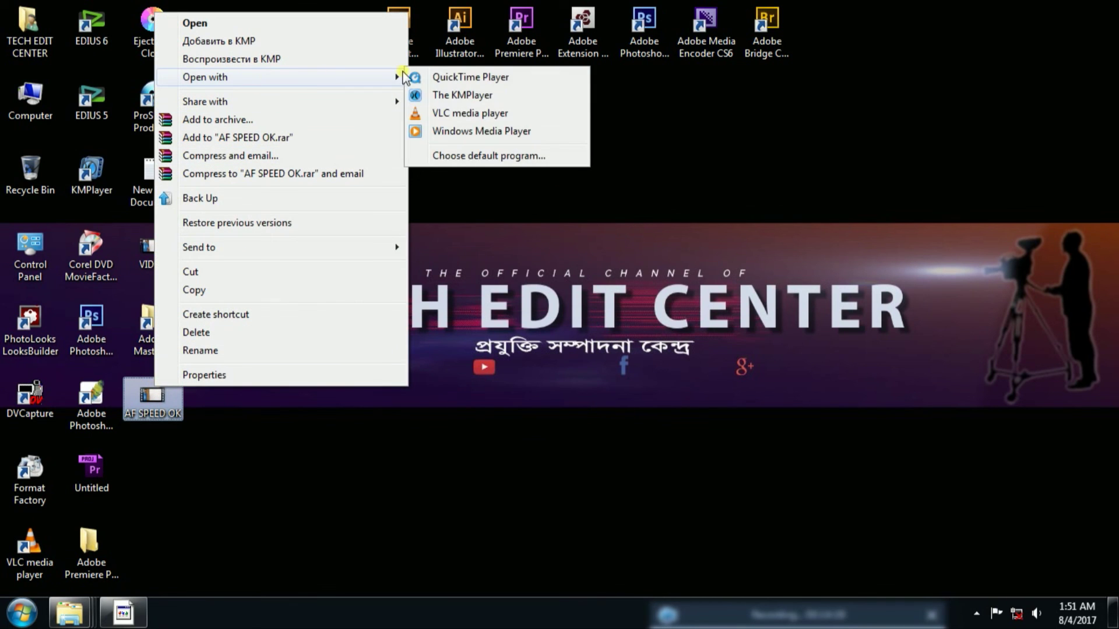
{"action": "left_click", "coordinate": [443, 95]}
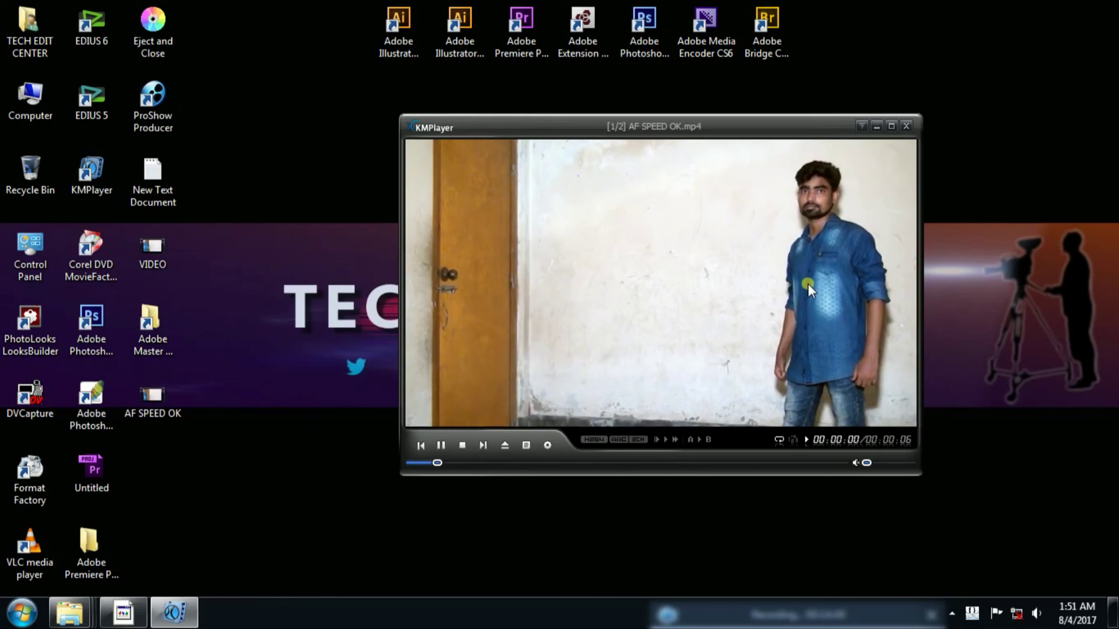
Step: Toggle KMPlayer between full screen and windowed while the videos play
{"action": "double_click", "coordinate": [808, 286]}
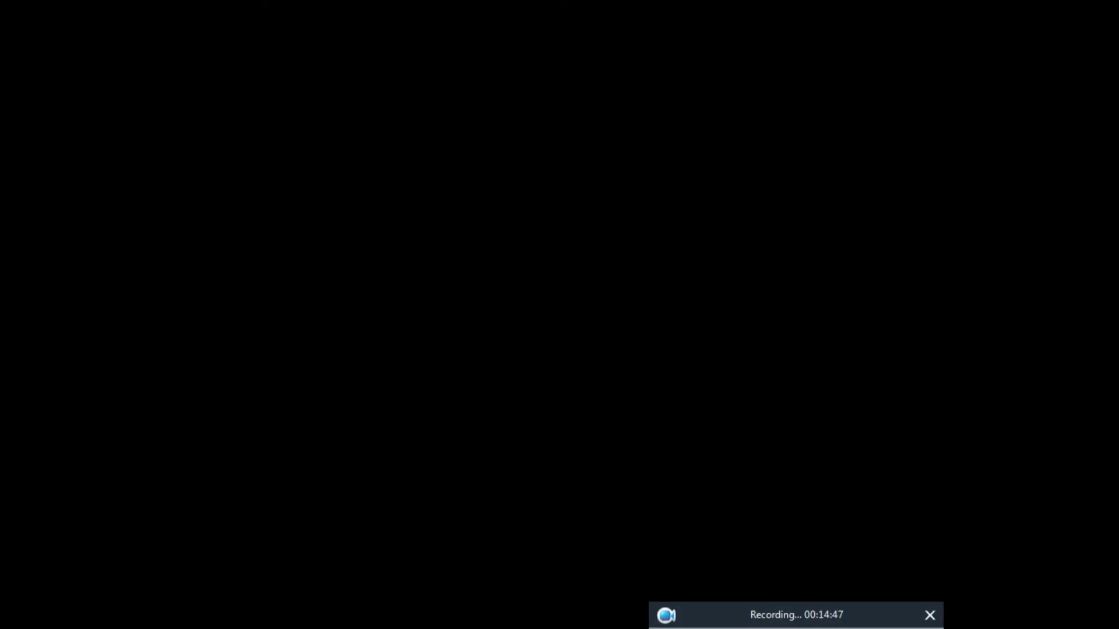
{"action": "double_click", "coordinate": [663, 392]}
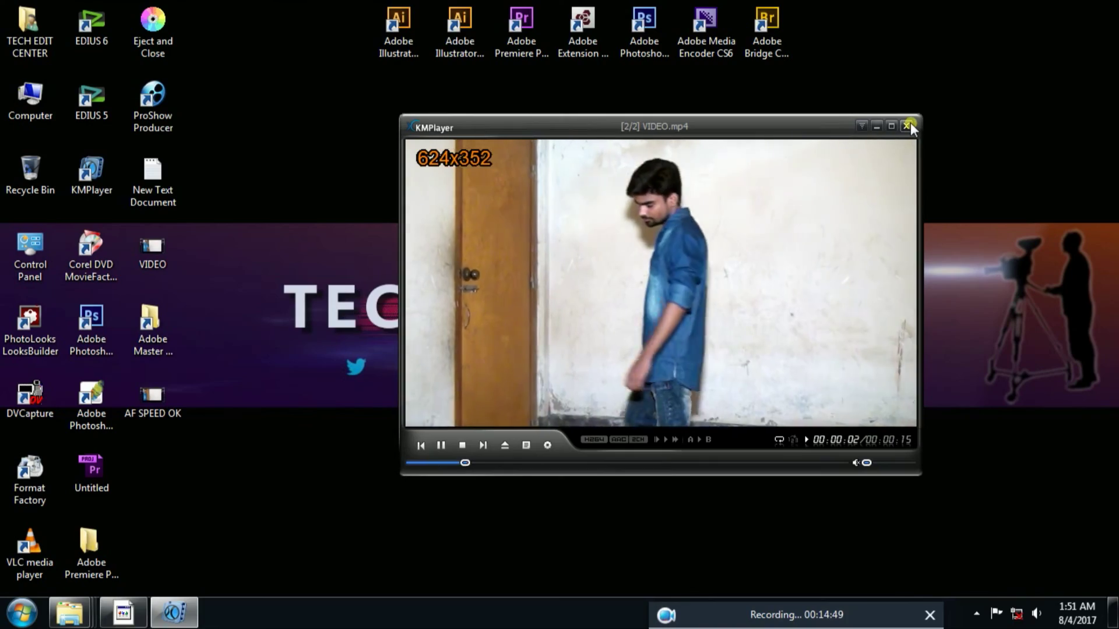
{"action": "double_click", "coordinate": [877, 215]}
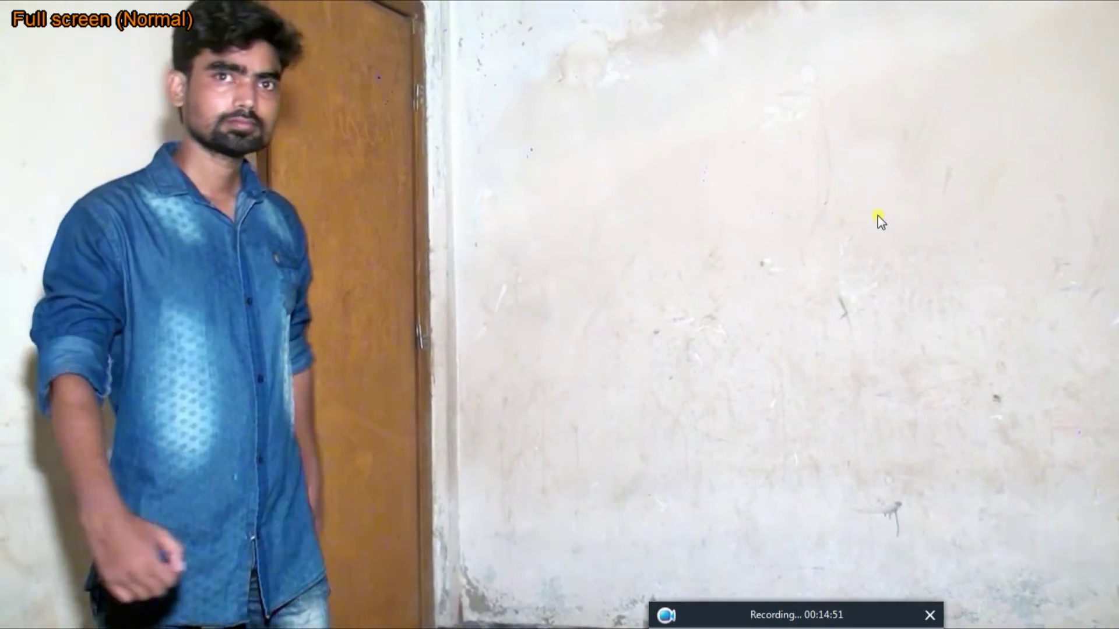